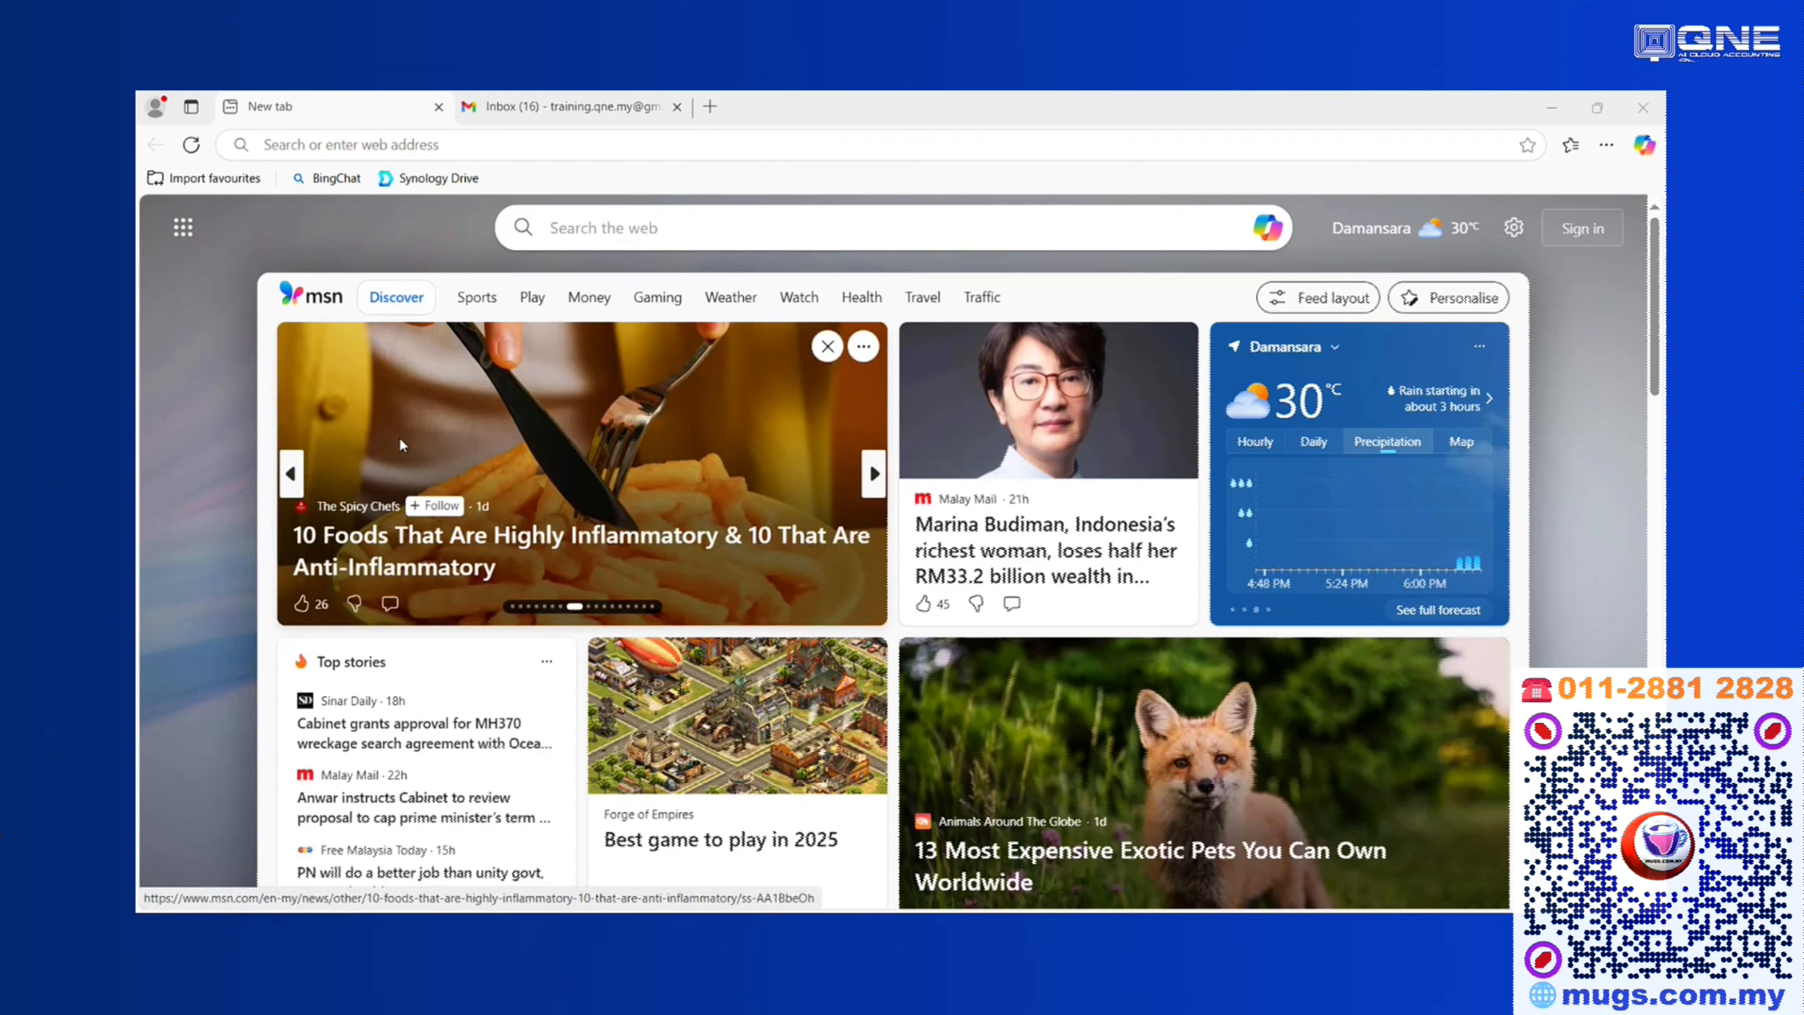
# Open the account.qne.cloud website in the browser.
pyautogui.click(703, 145)
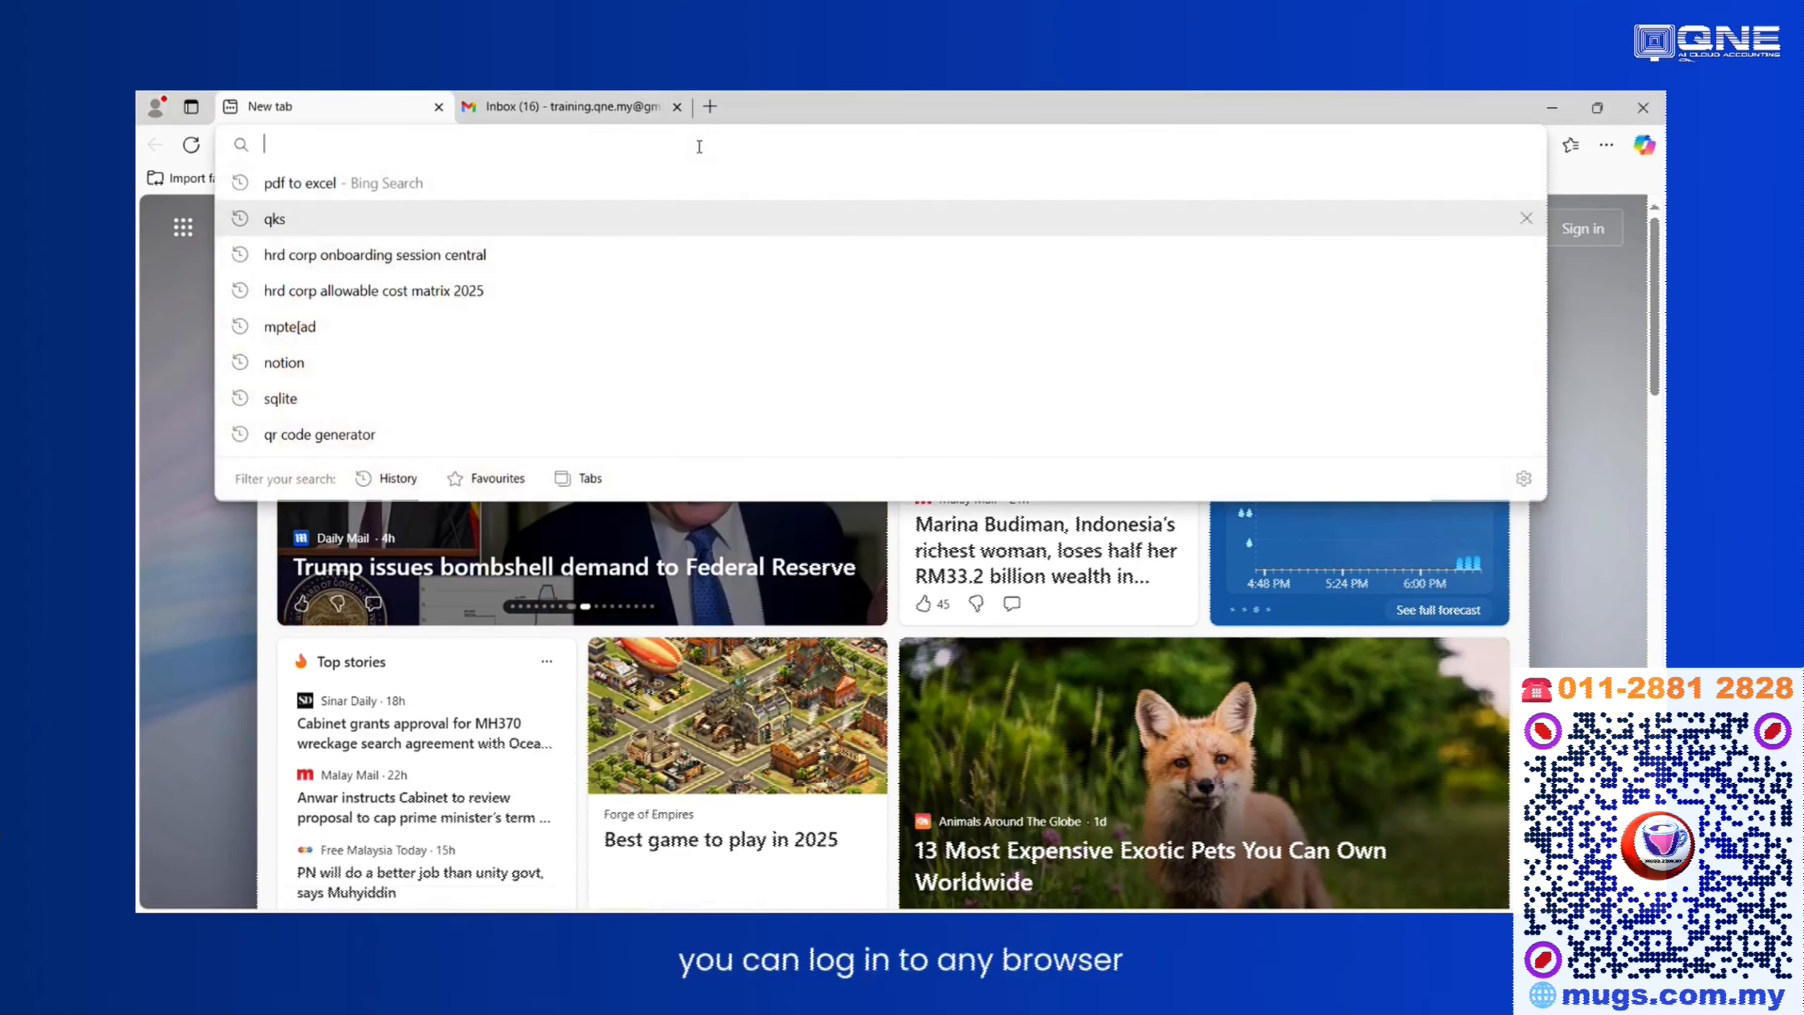
pyautogui.write('account.qne.cloud')
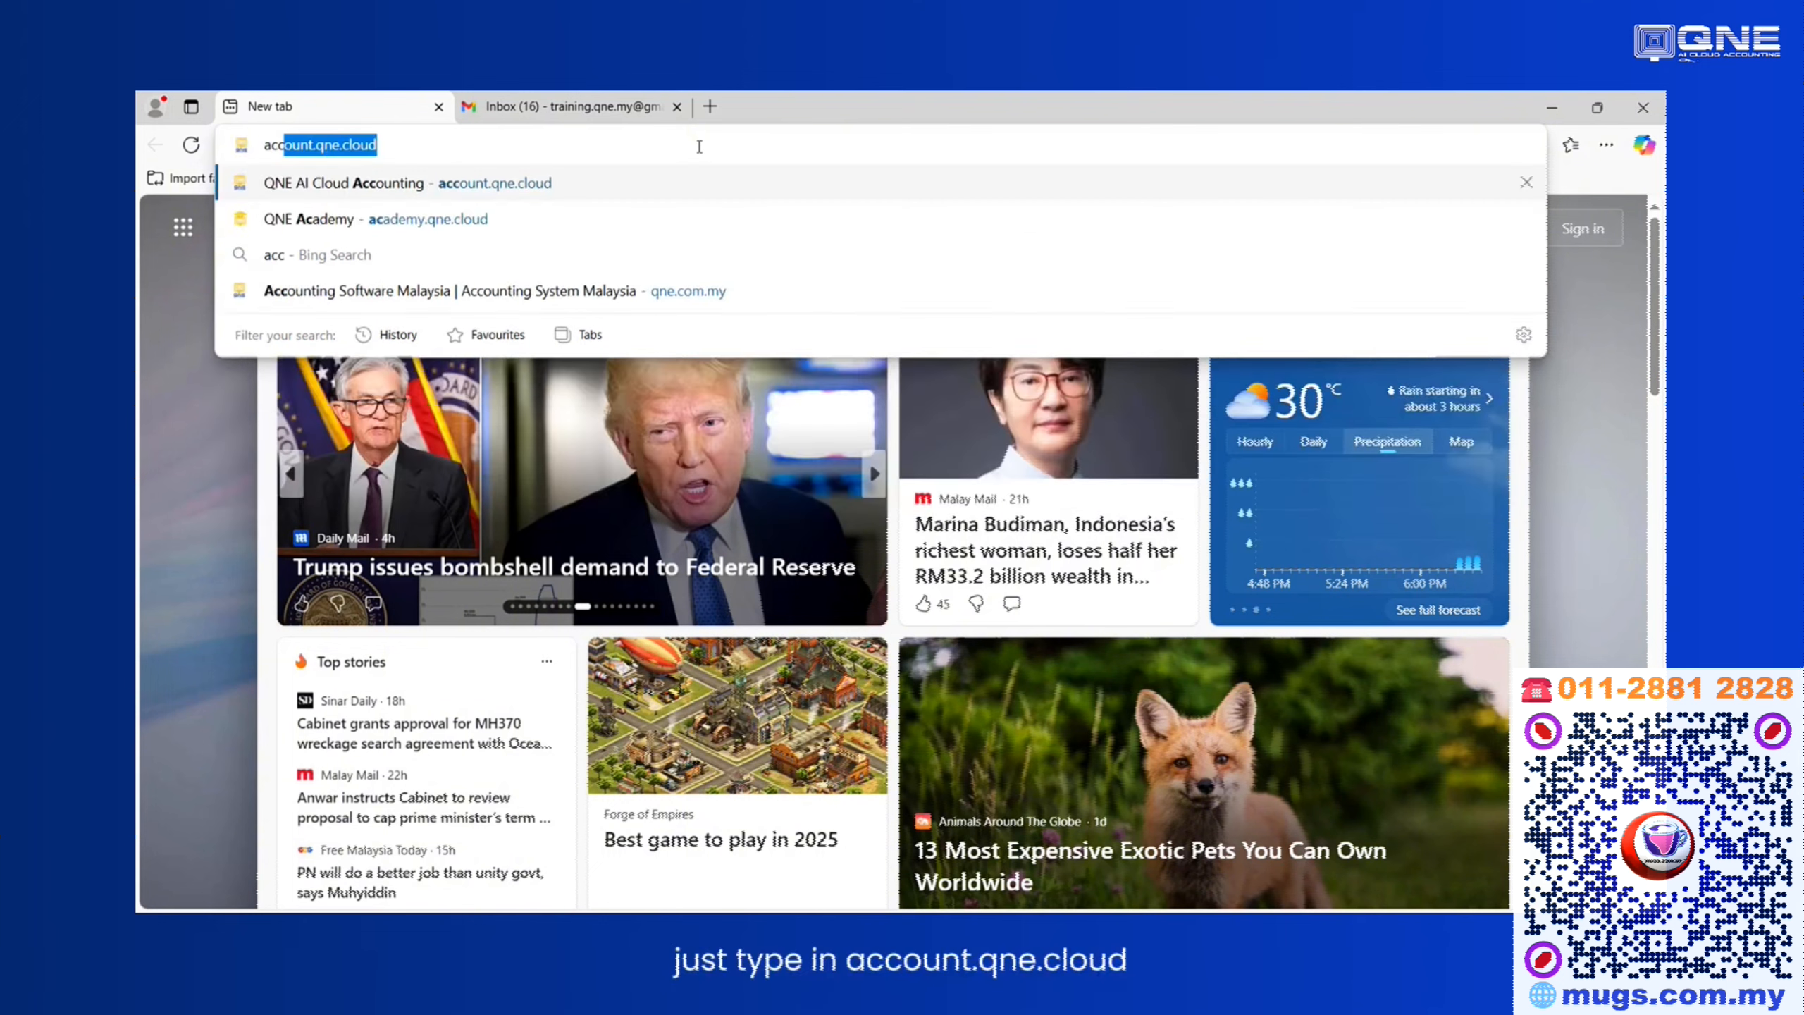
pyautogui.press('Return')
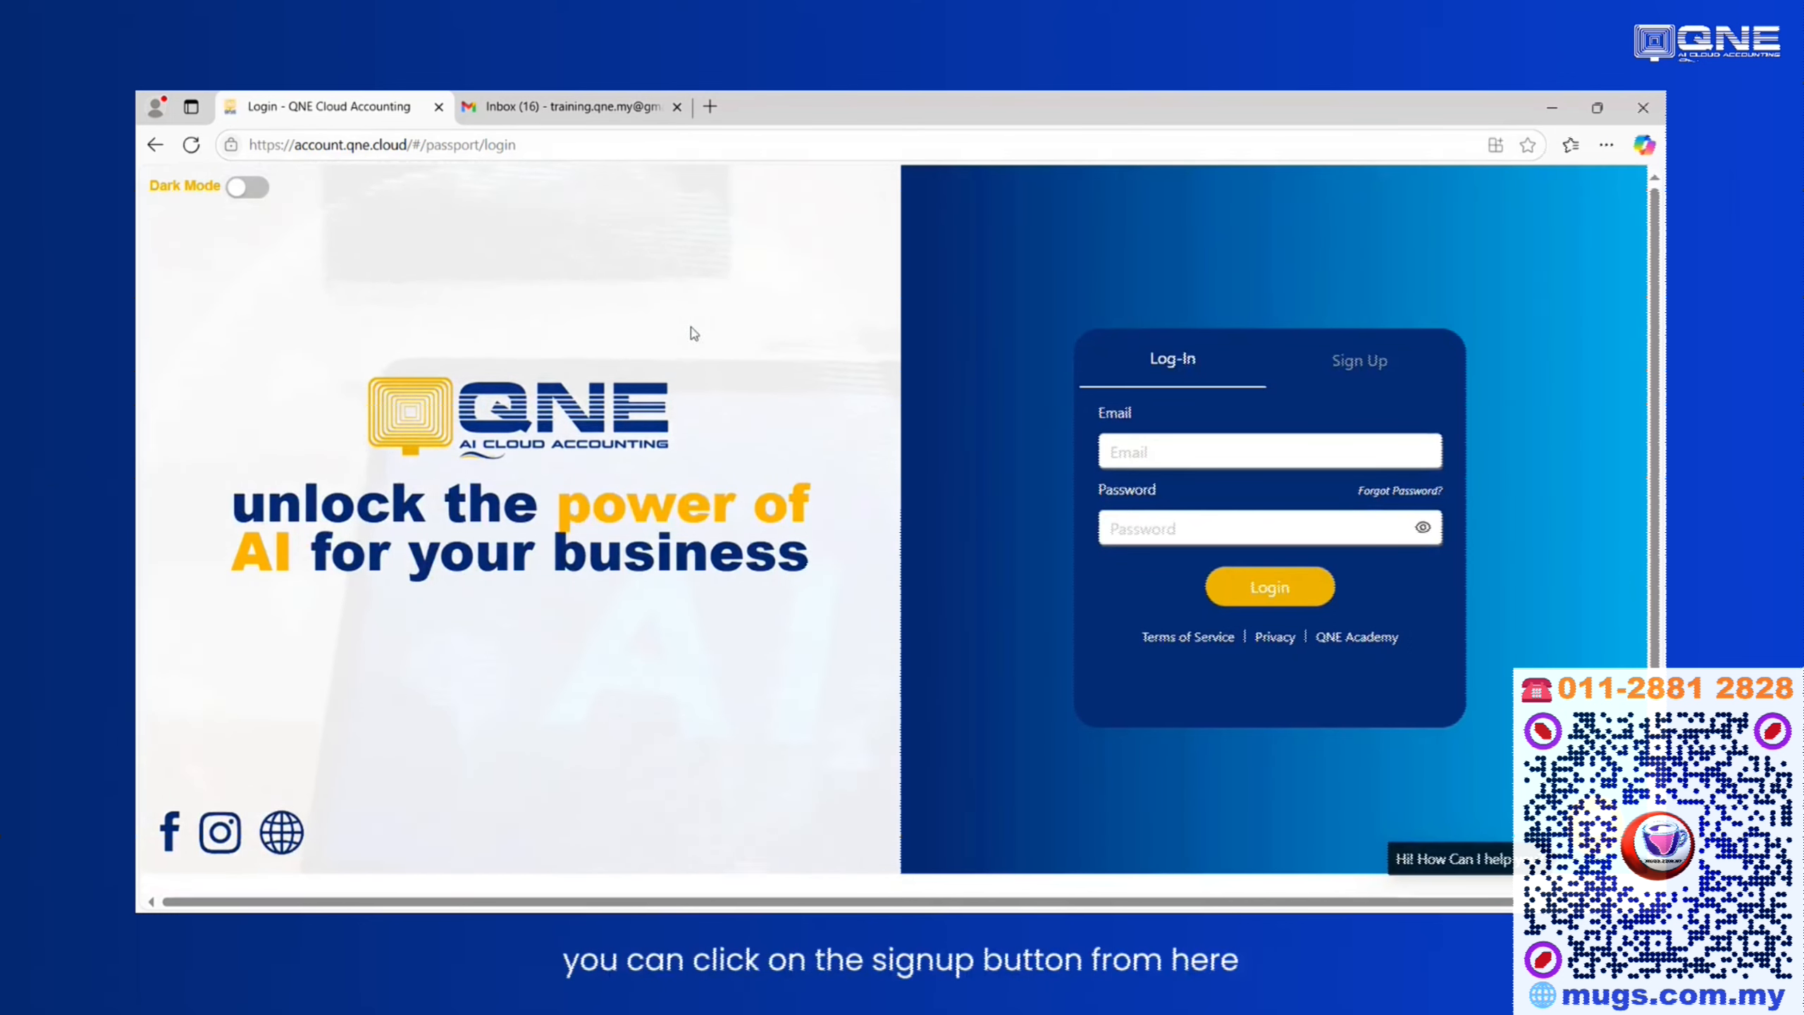
# Switch to the Sign Up form and fill in the sign-up e-mail address from the saved suggestions.
pyautogui.click(1367, 366)
pyautogui.click(1270, 458)
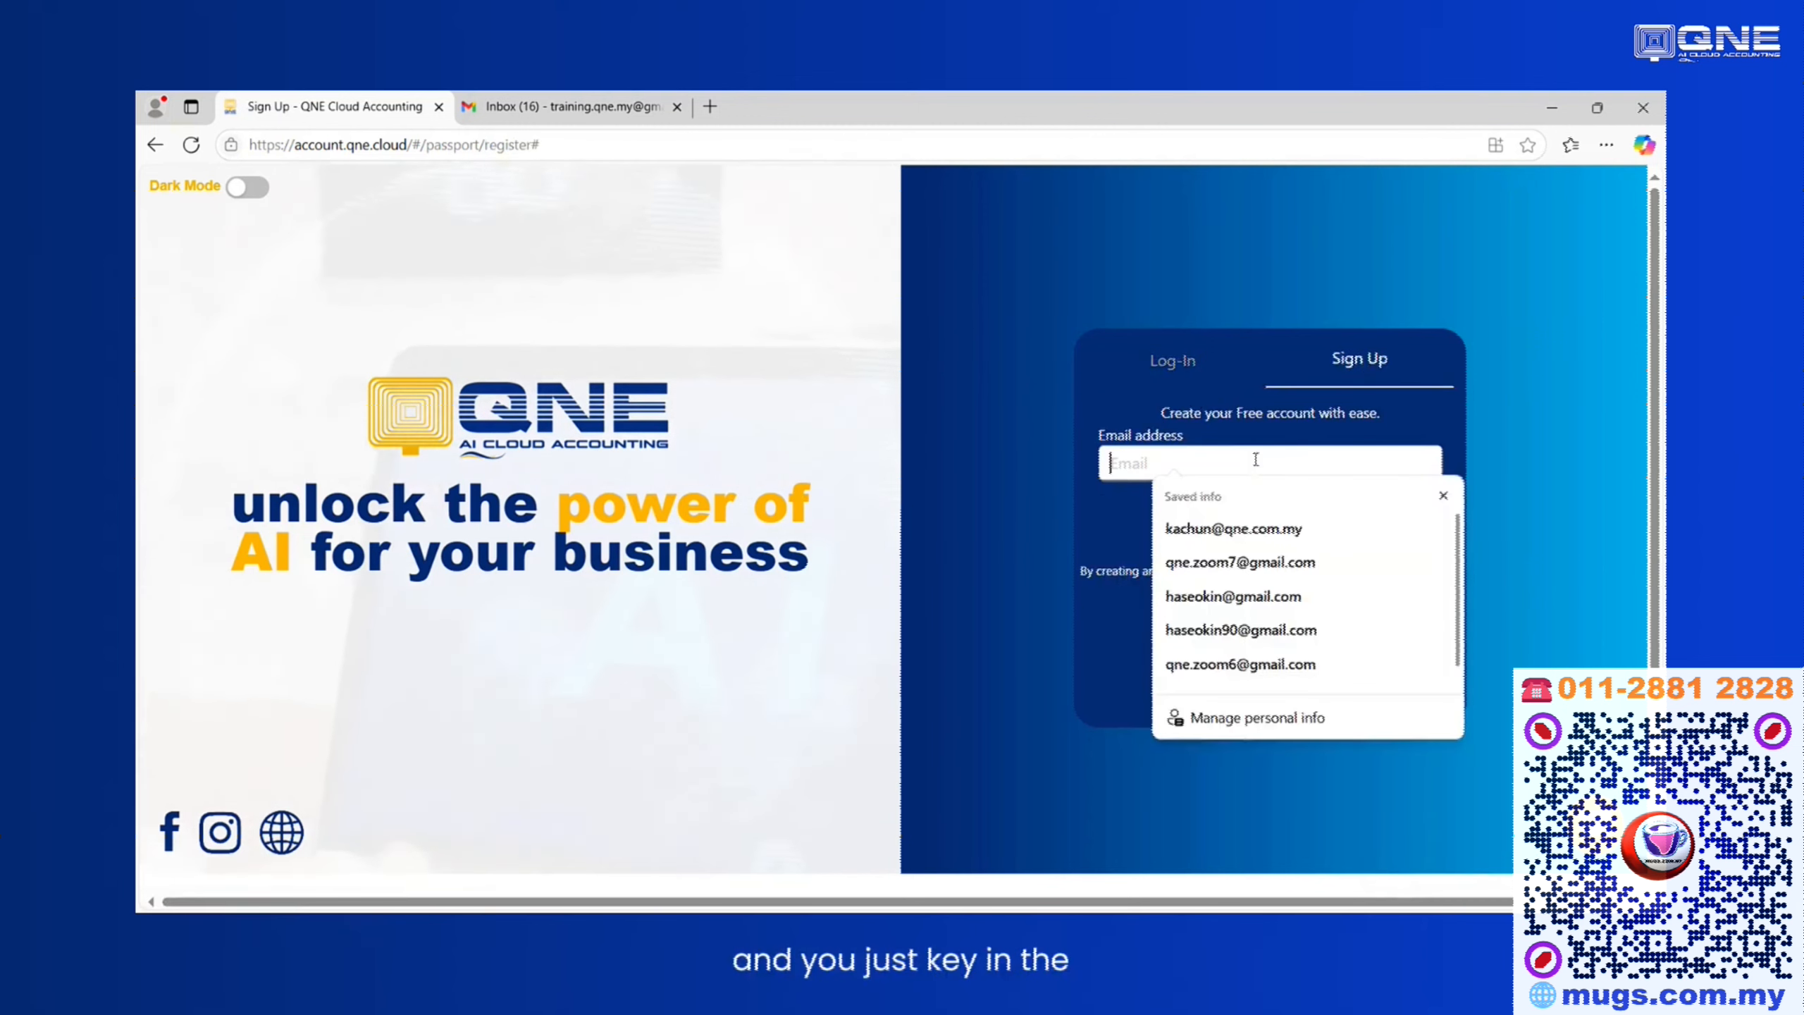
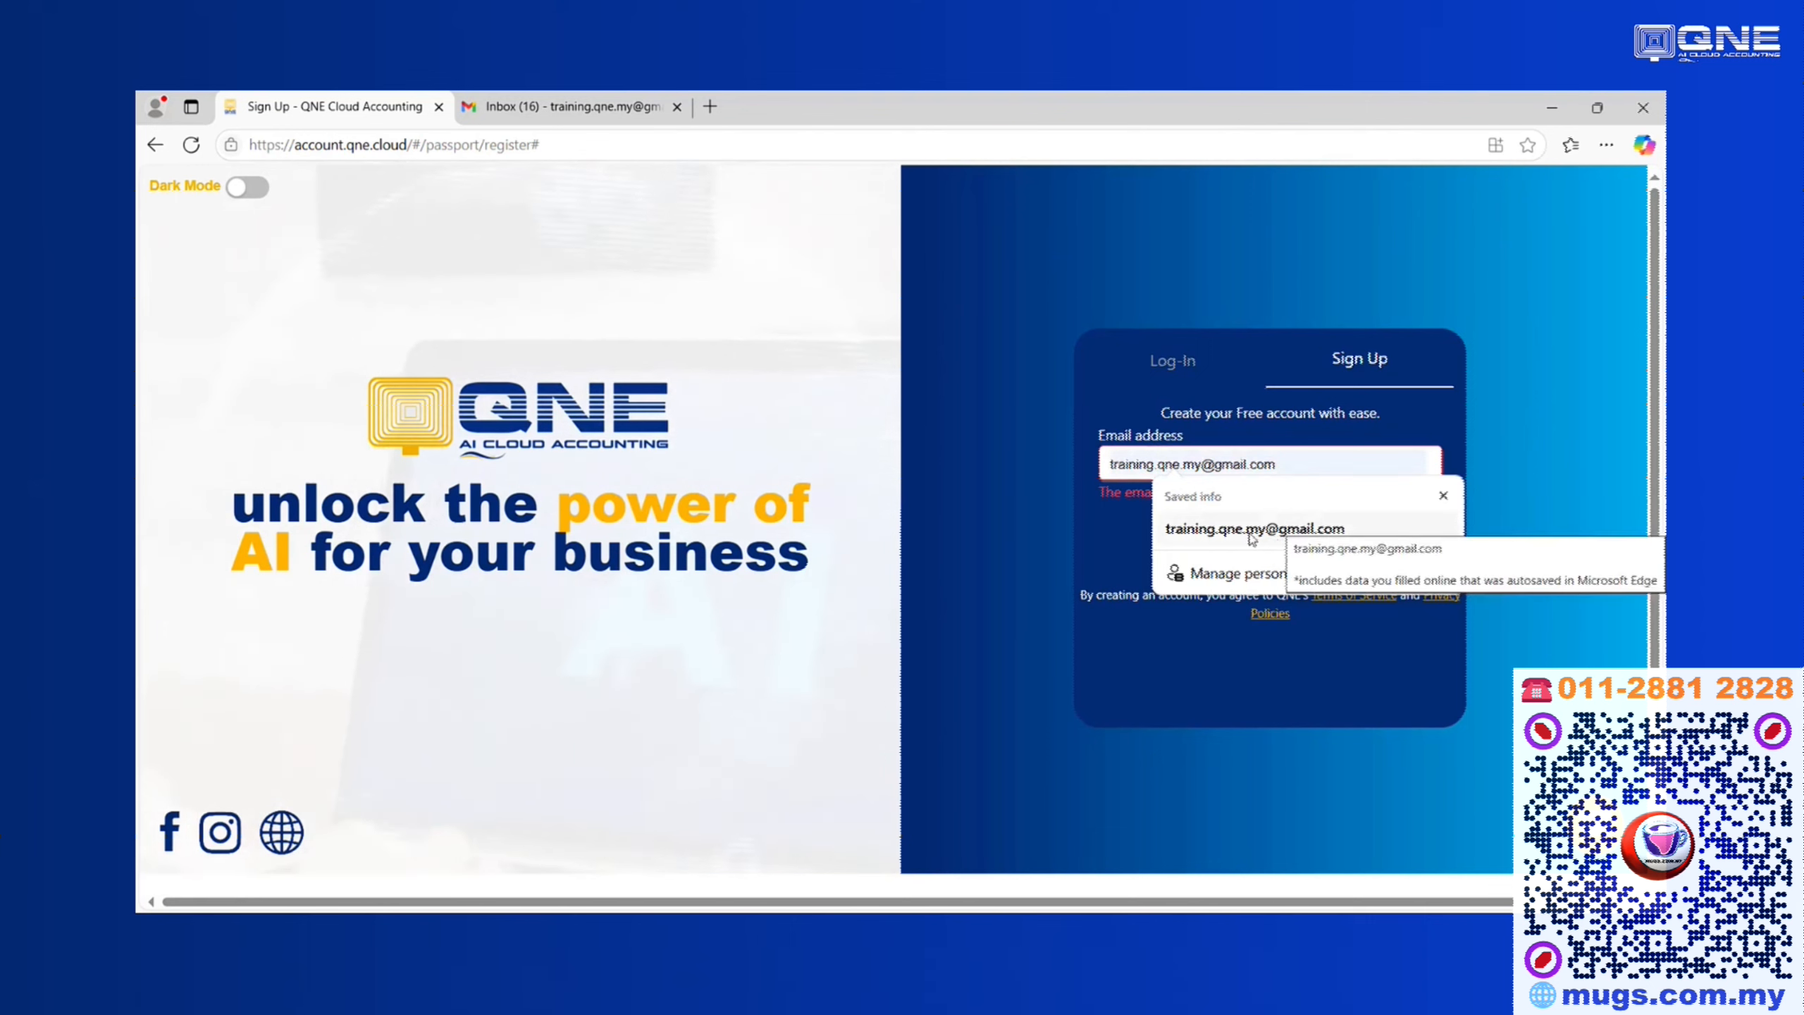
pyautogui.click(1288, 529)
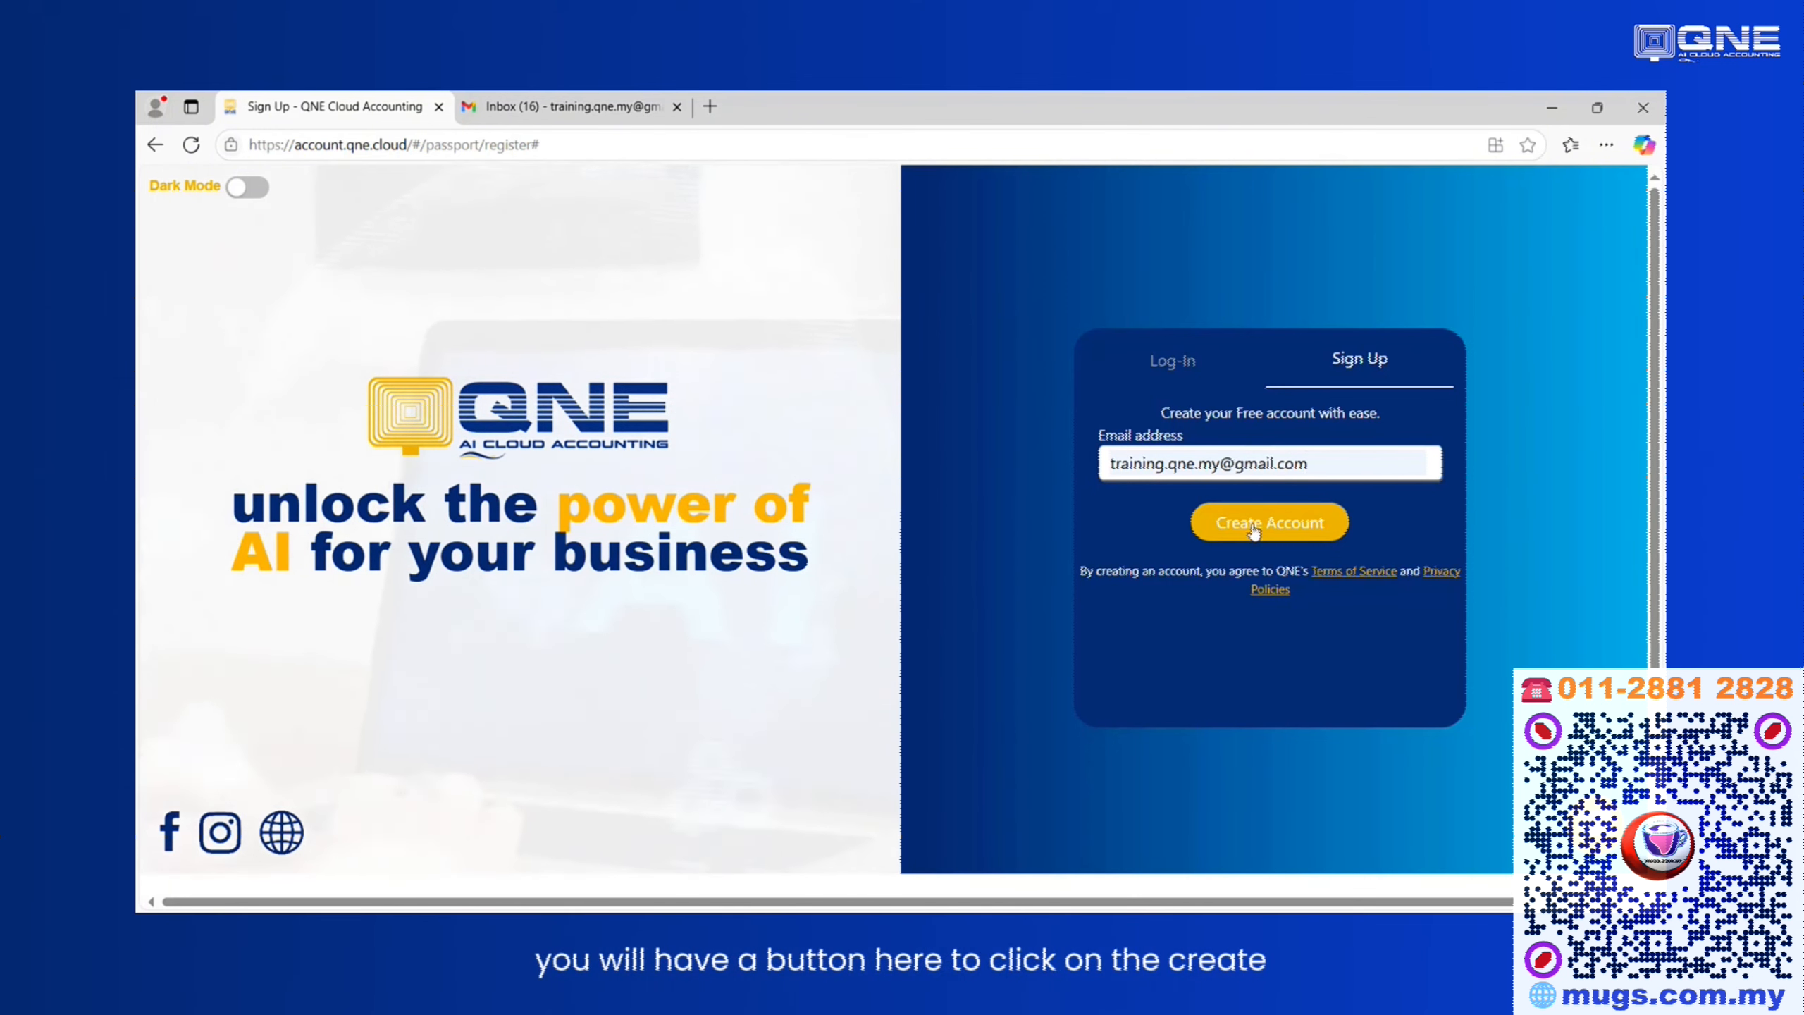
# Try another, already registered e-mail address, then restore the original sign-up e-mail address.
pyautogui.click(1331, 464)
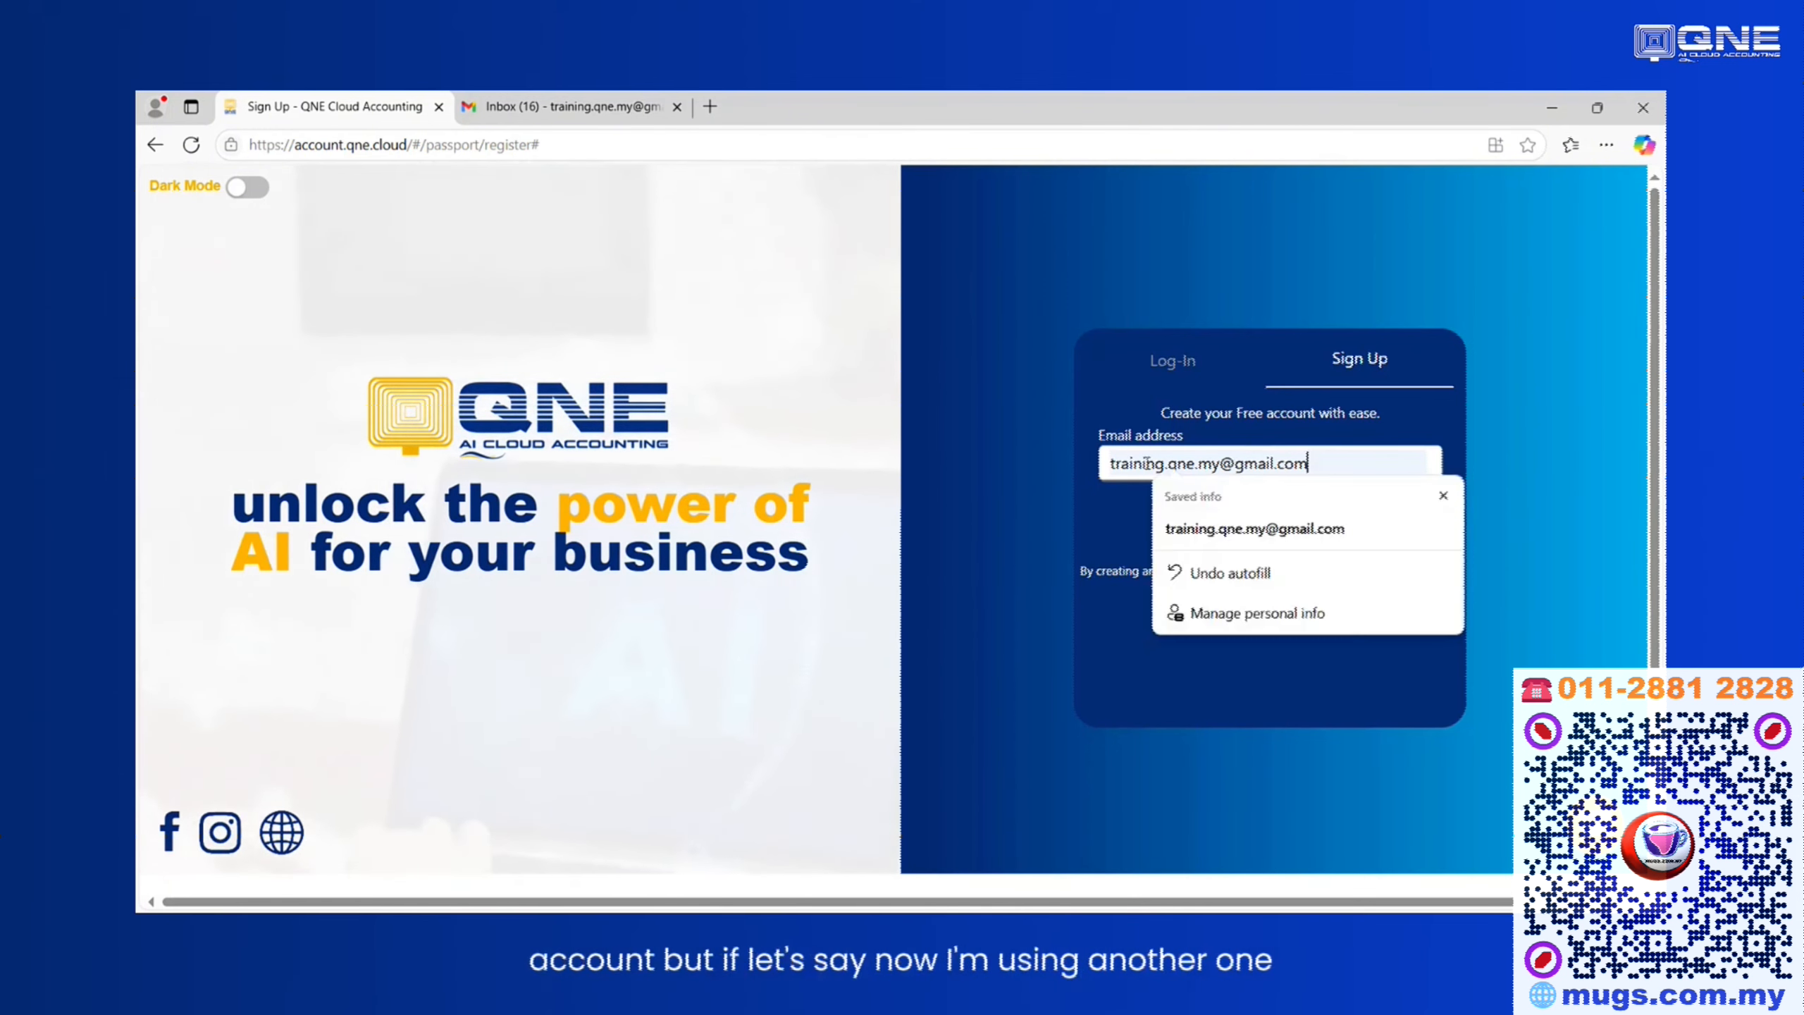
pyautogui.moveTo(1331, 463); pyautogui.dragTo(1054, 457)
pyautogui.hotkey('ctrl', 'c')
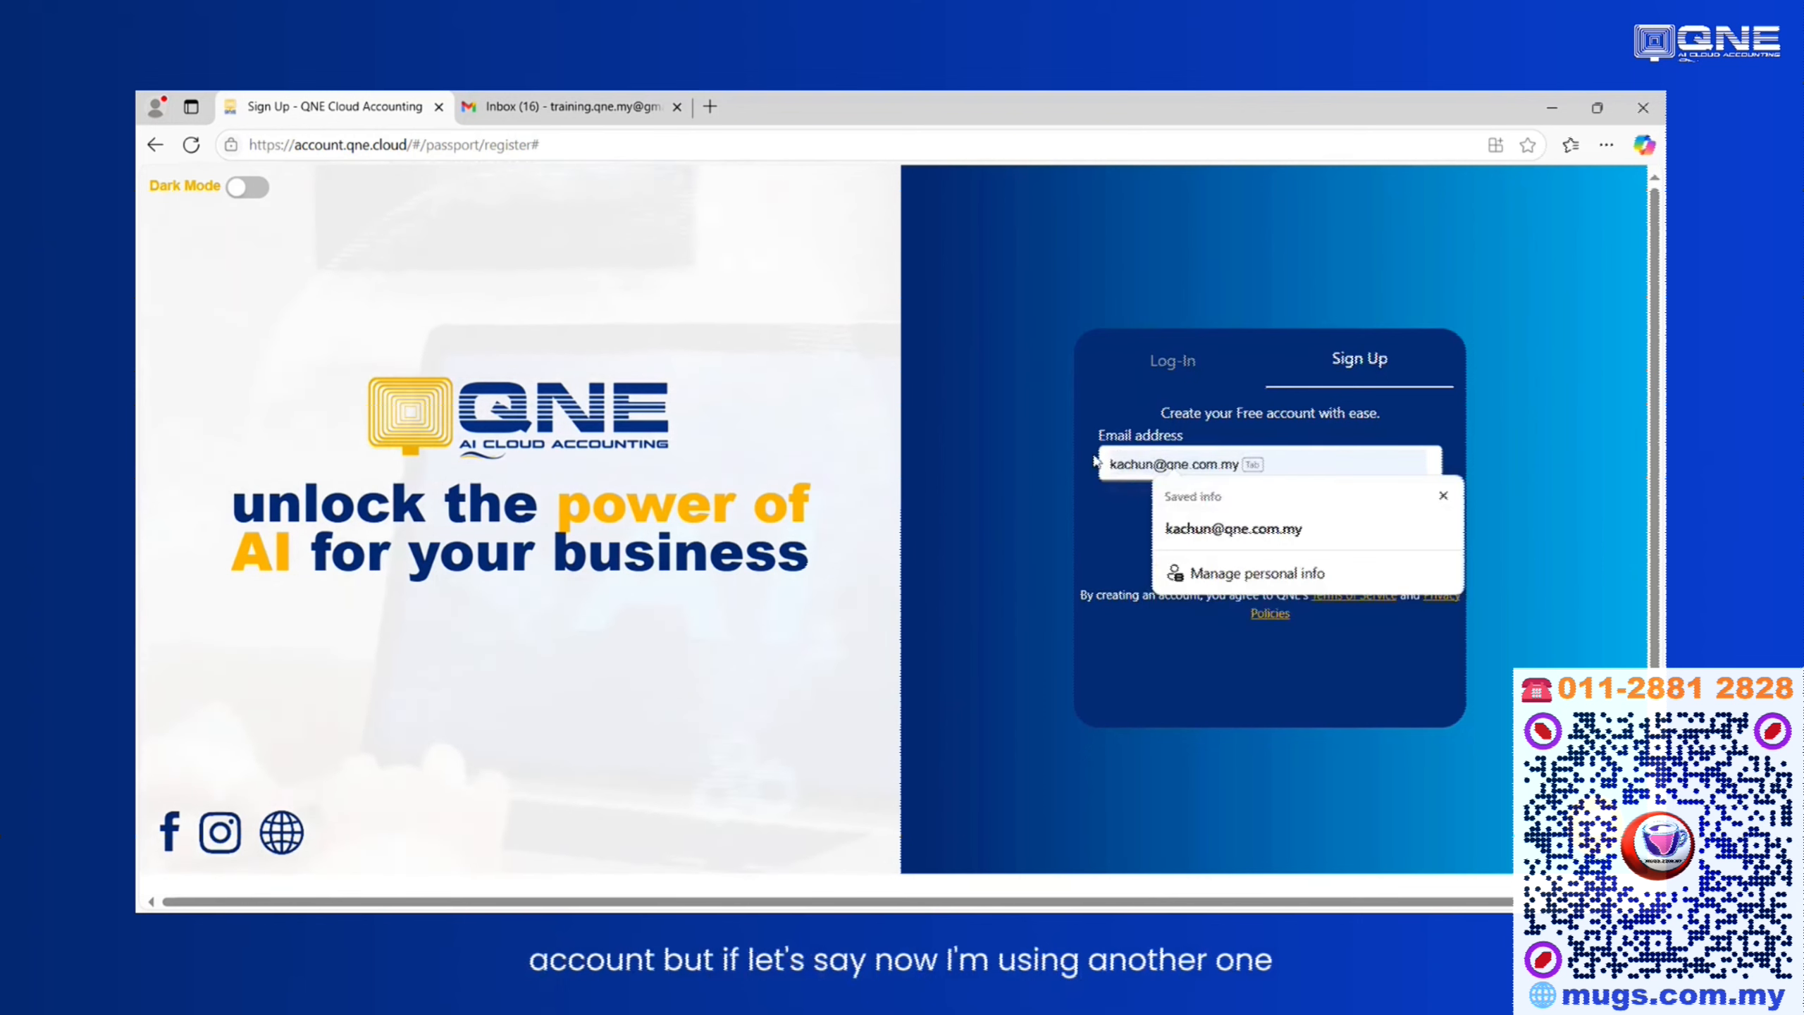
pyautogui.press('Tab')
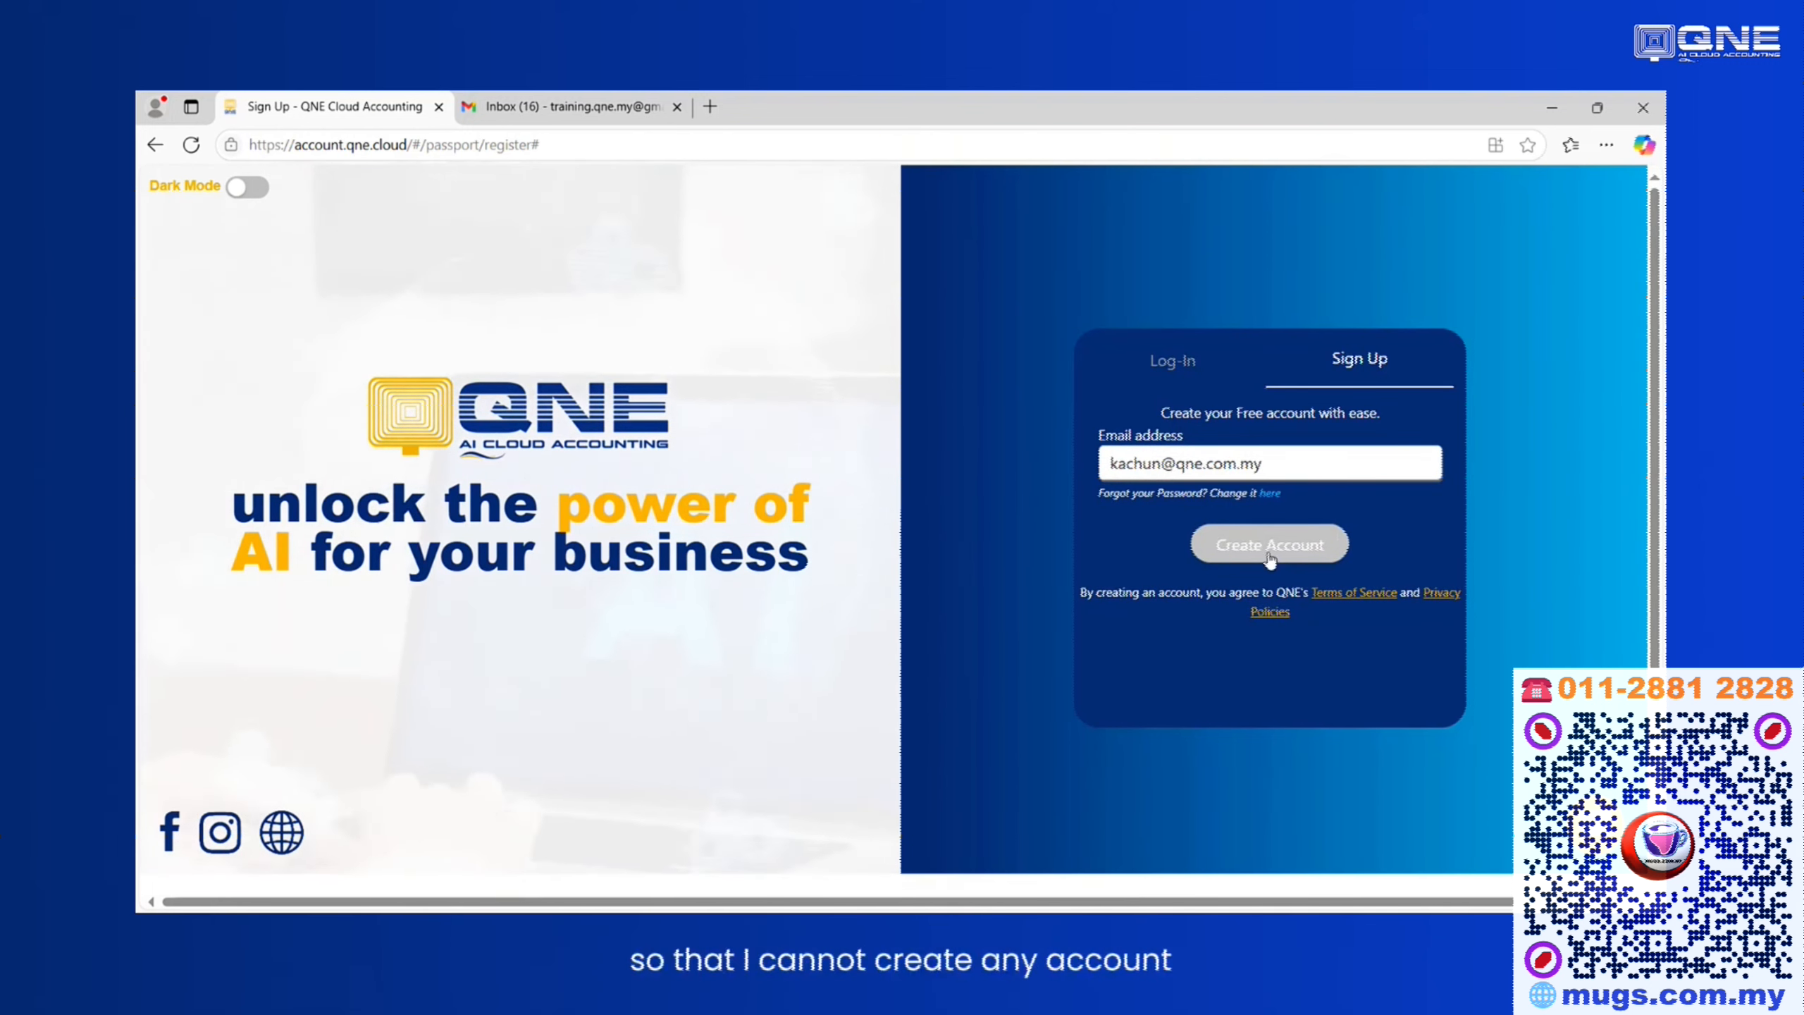
pyautogui.moveTo(1269, 463); pyautogui.dragTo(1116, 467)
pyautogui.hotkey('ctrl', 'v')
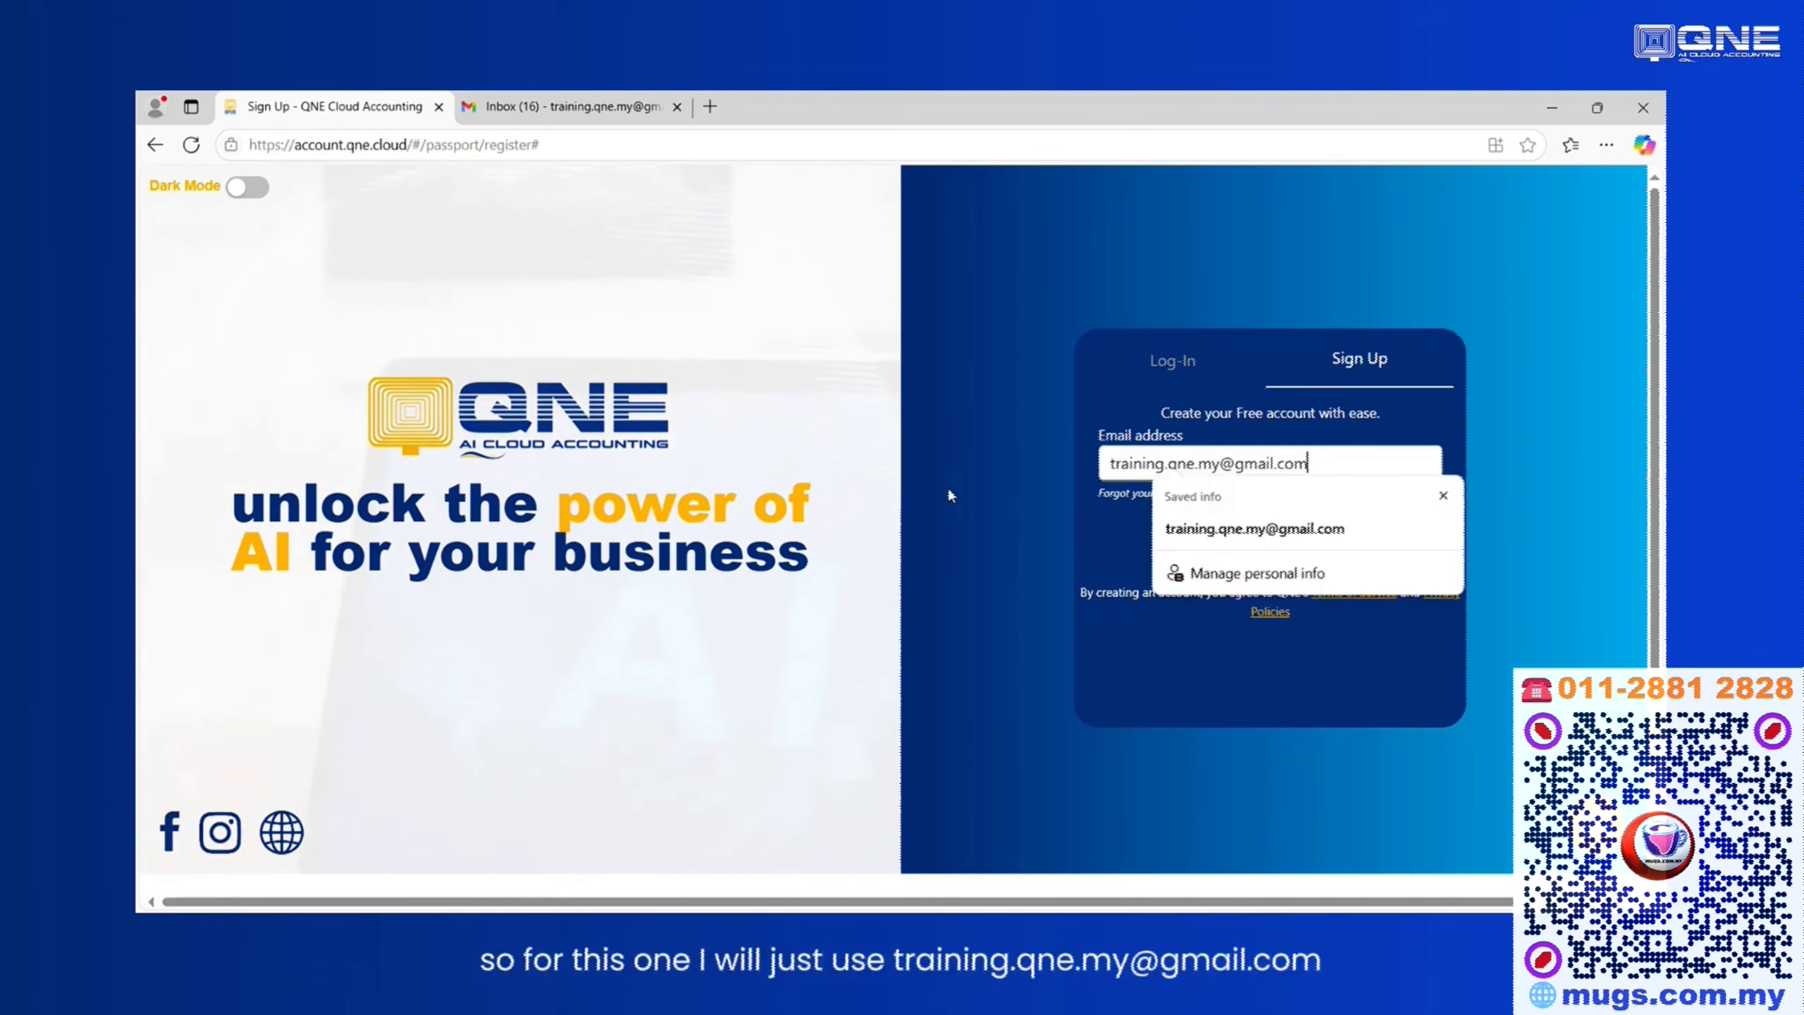
# Create the account with the entered e-mail address.
pyautogui.click(938, 488)
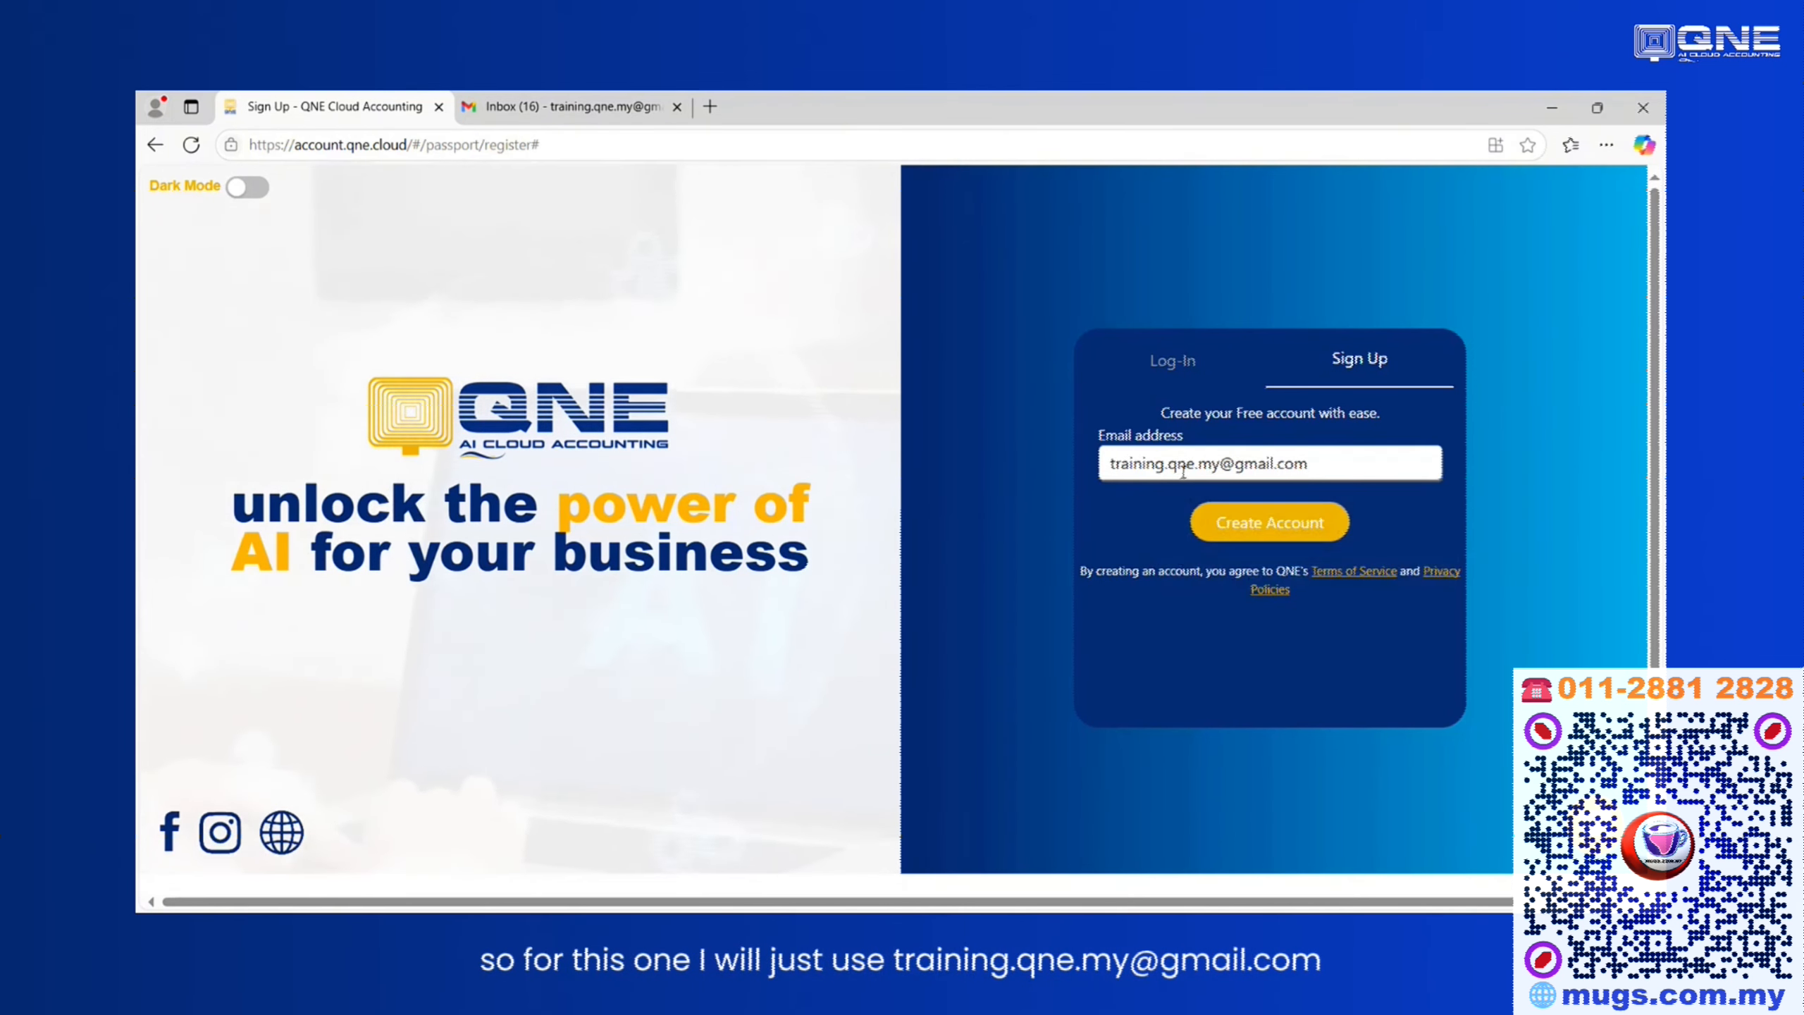
pyautogui.click(1259, 526)
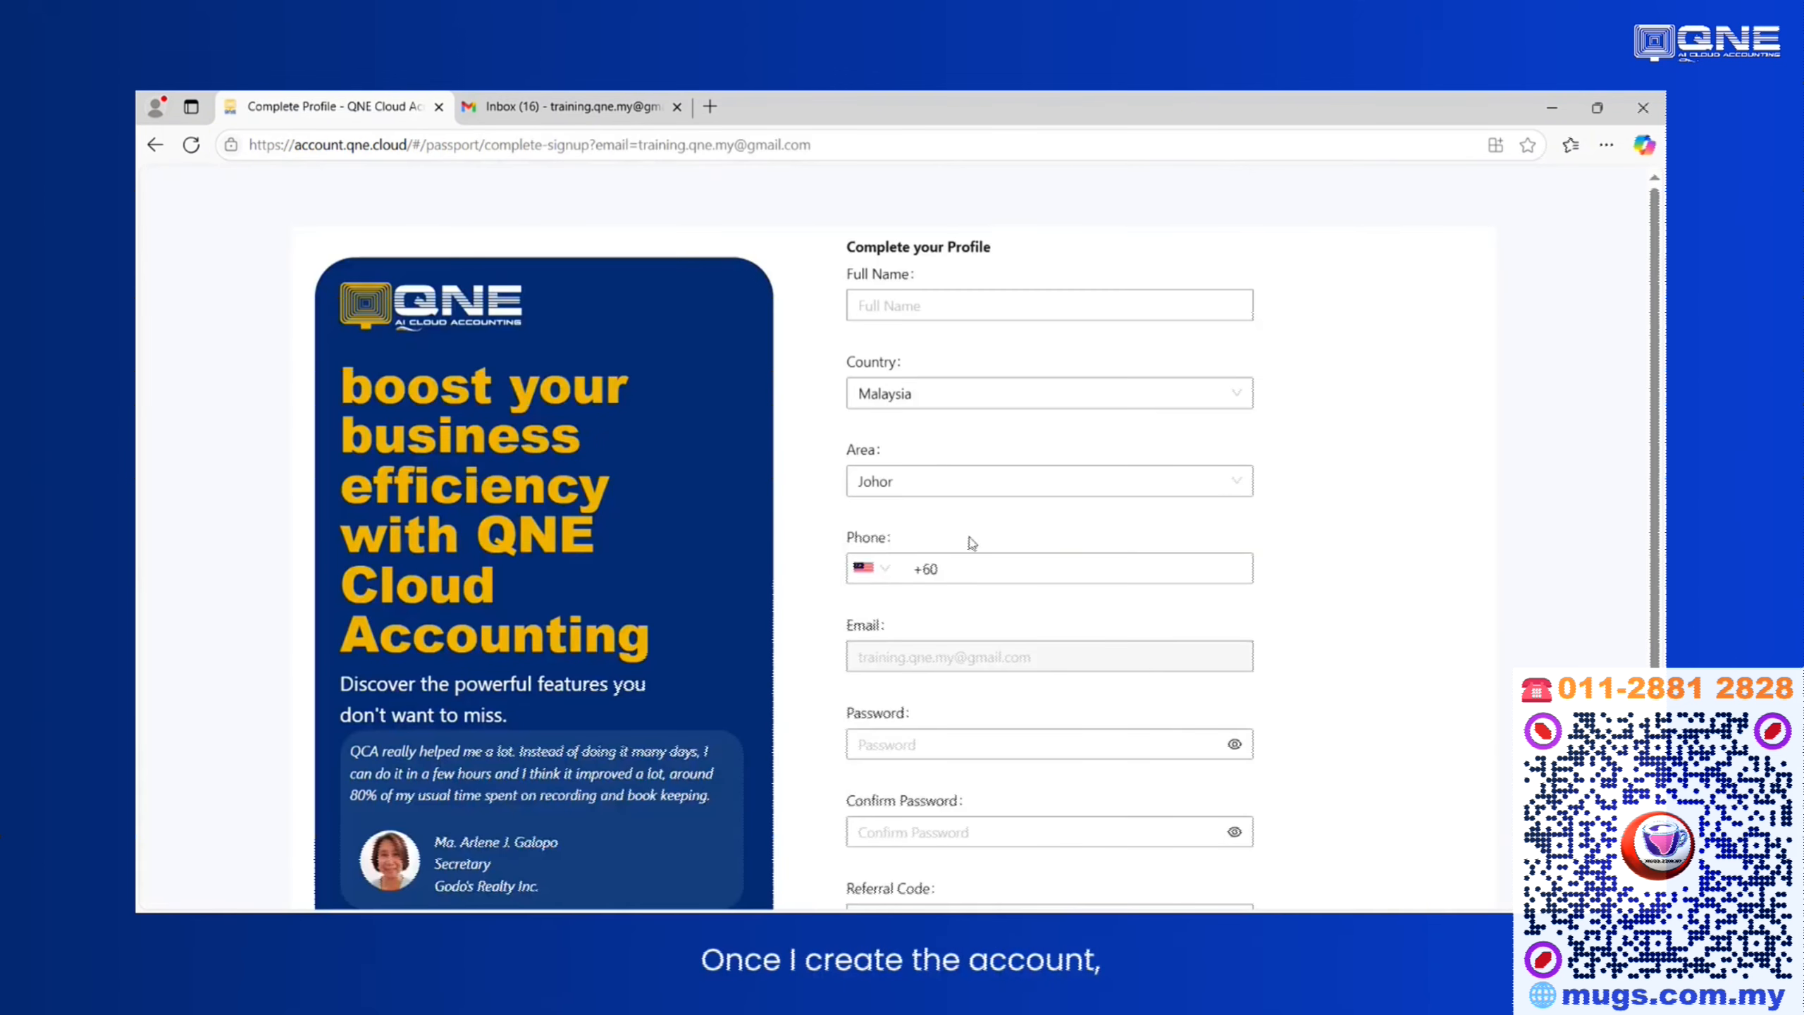
# Fill in the profile's Full Name with the user's name from the saved suggestions.
pyautogui.click(1003, 569)
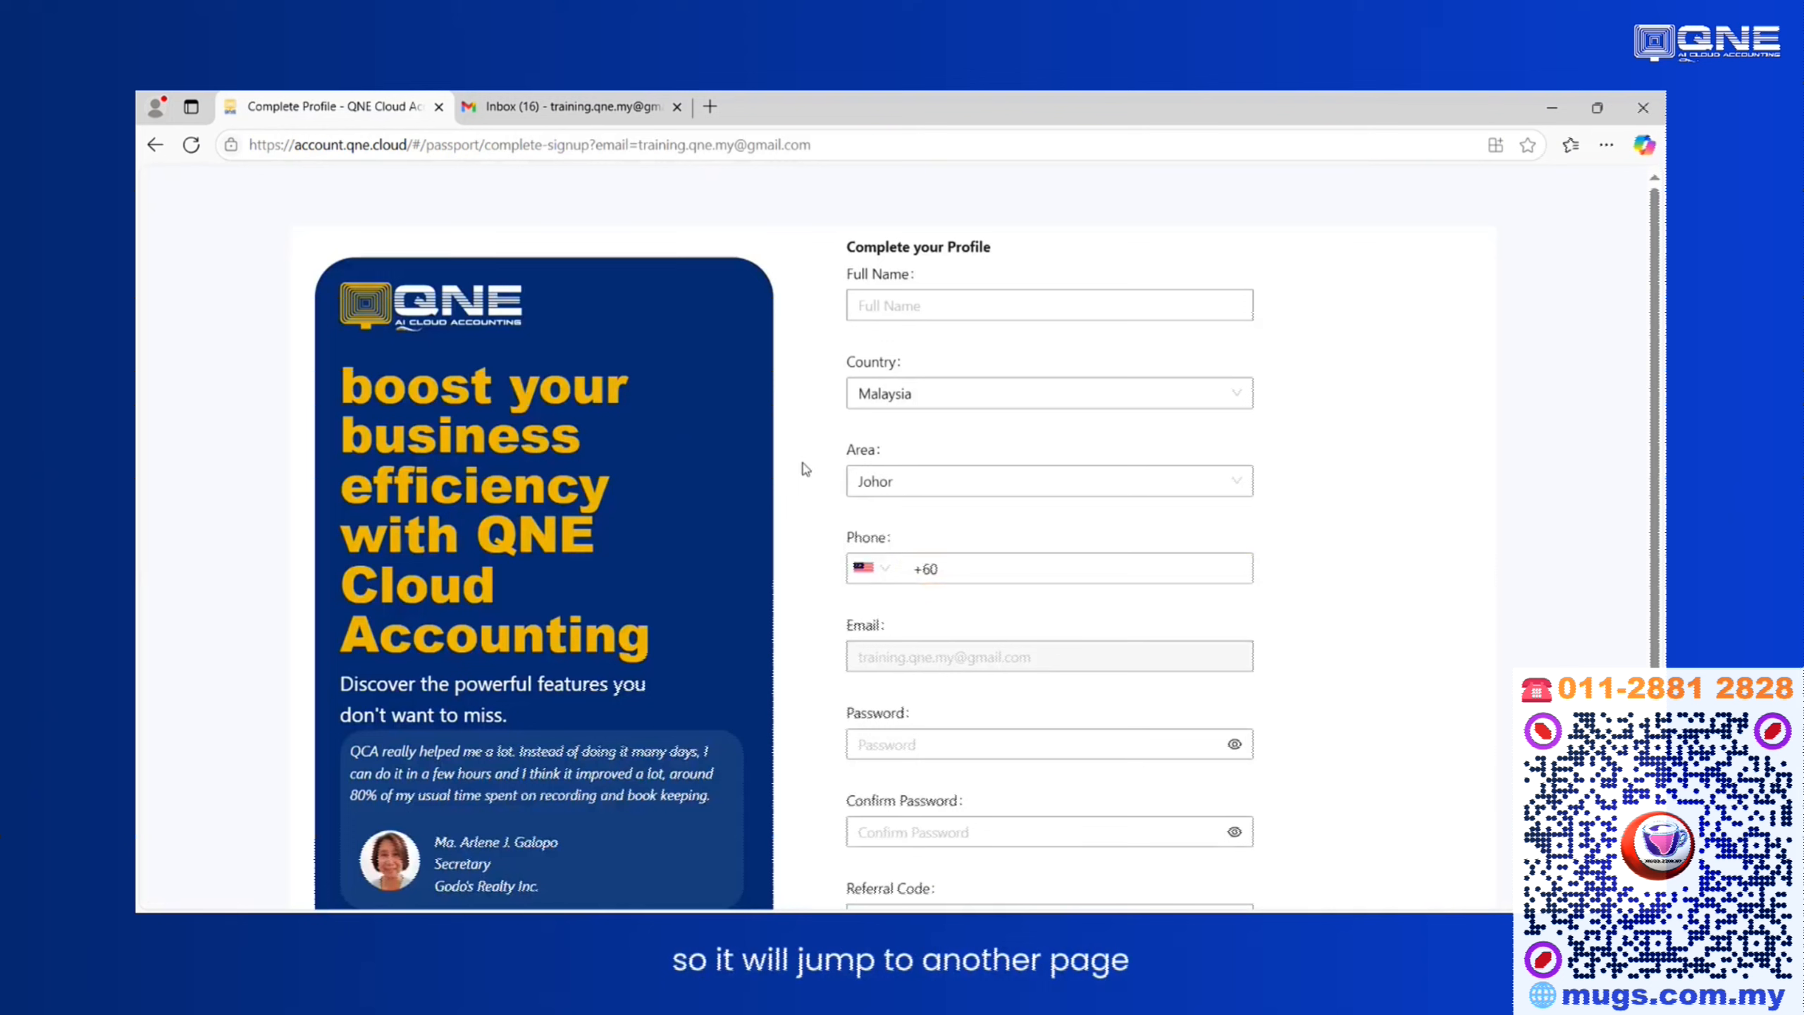
pyautogui.click(889, 311)
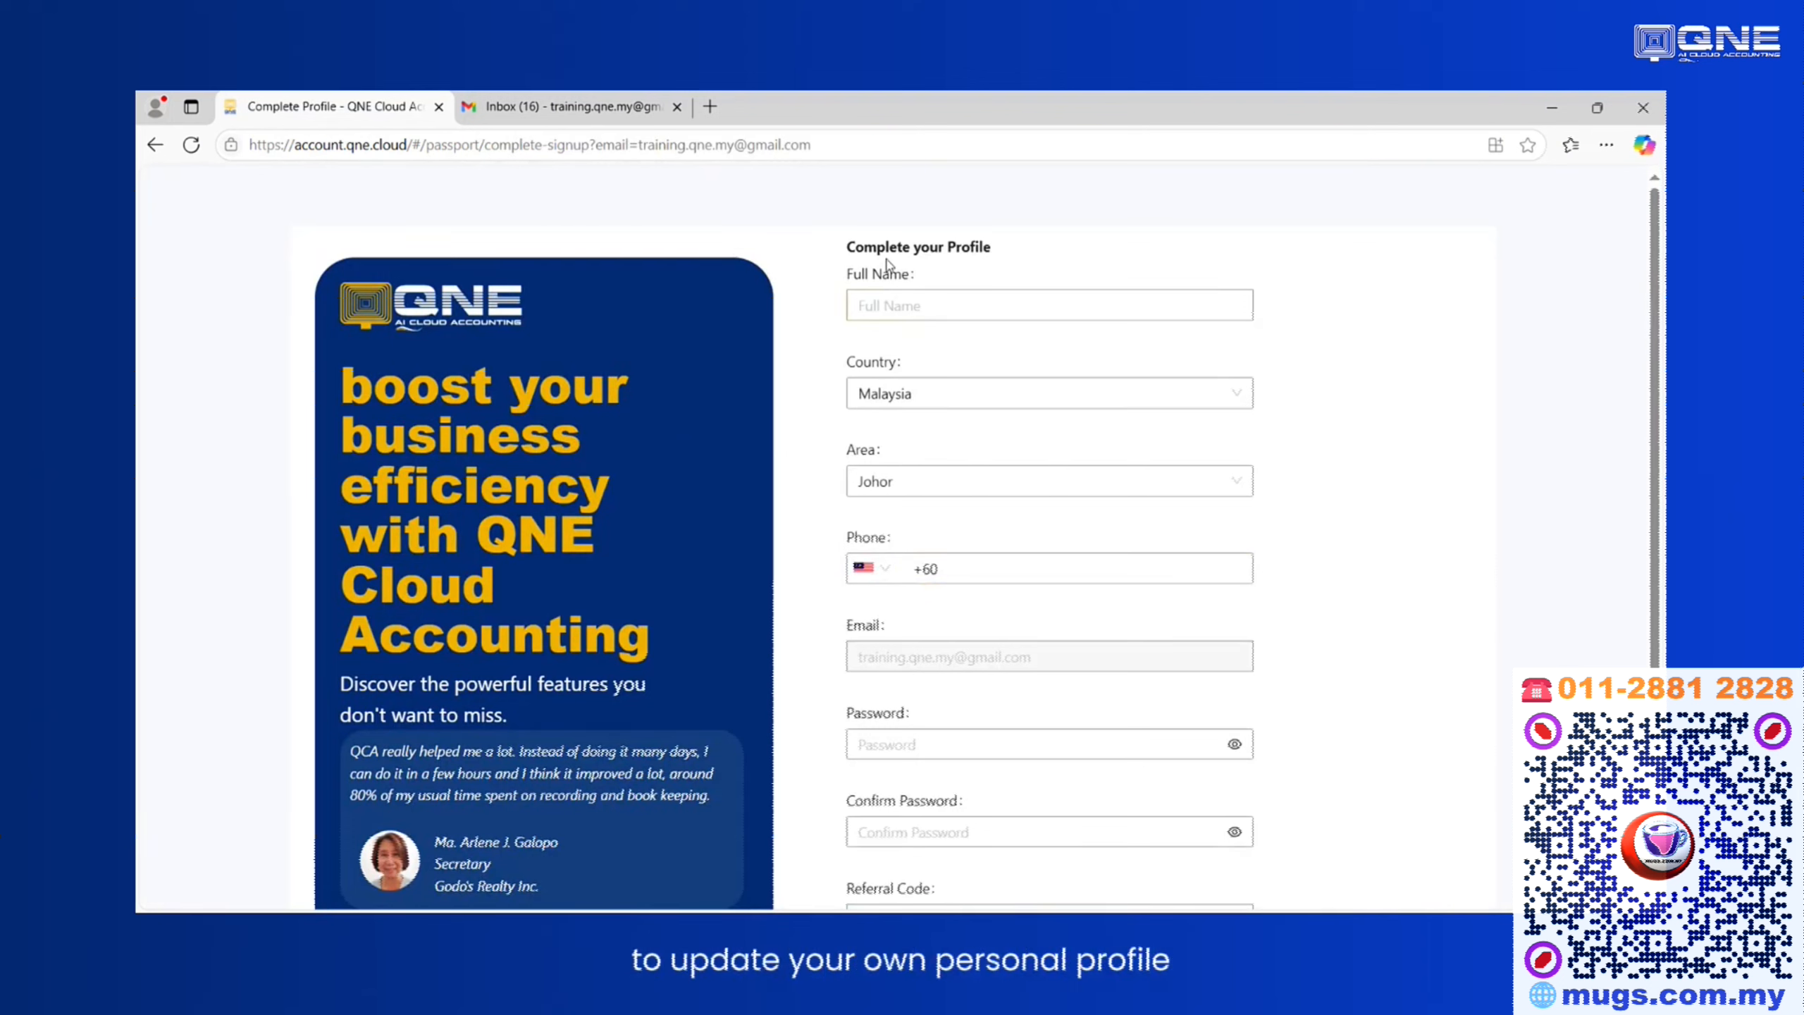
pyautogui.click(929, 303)
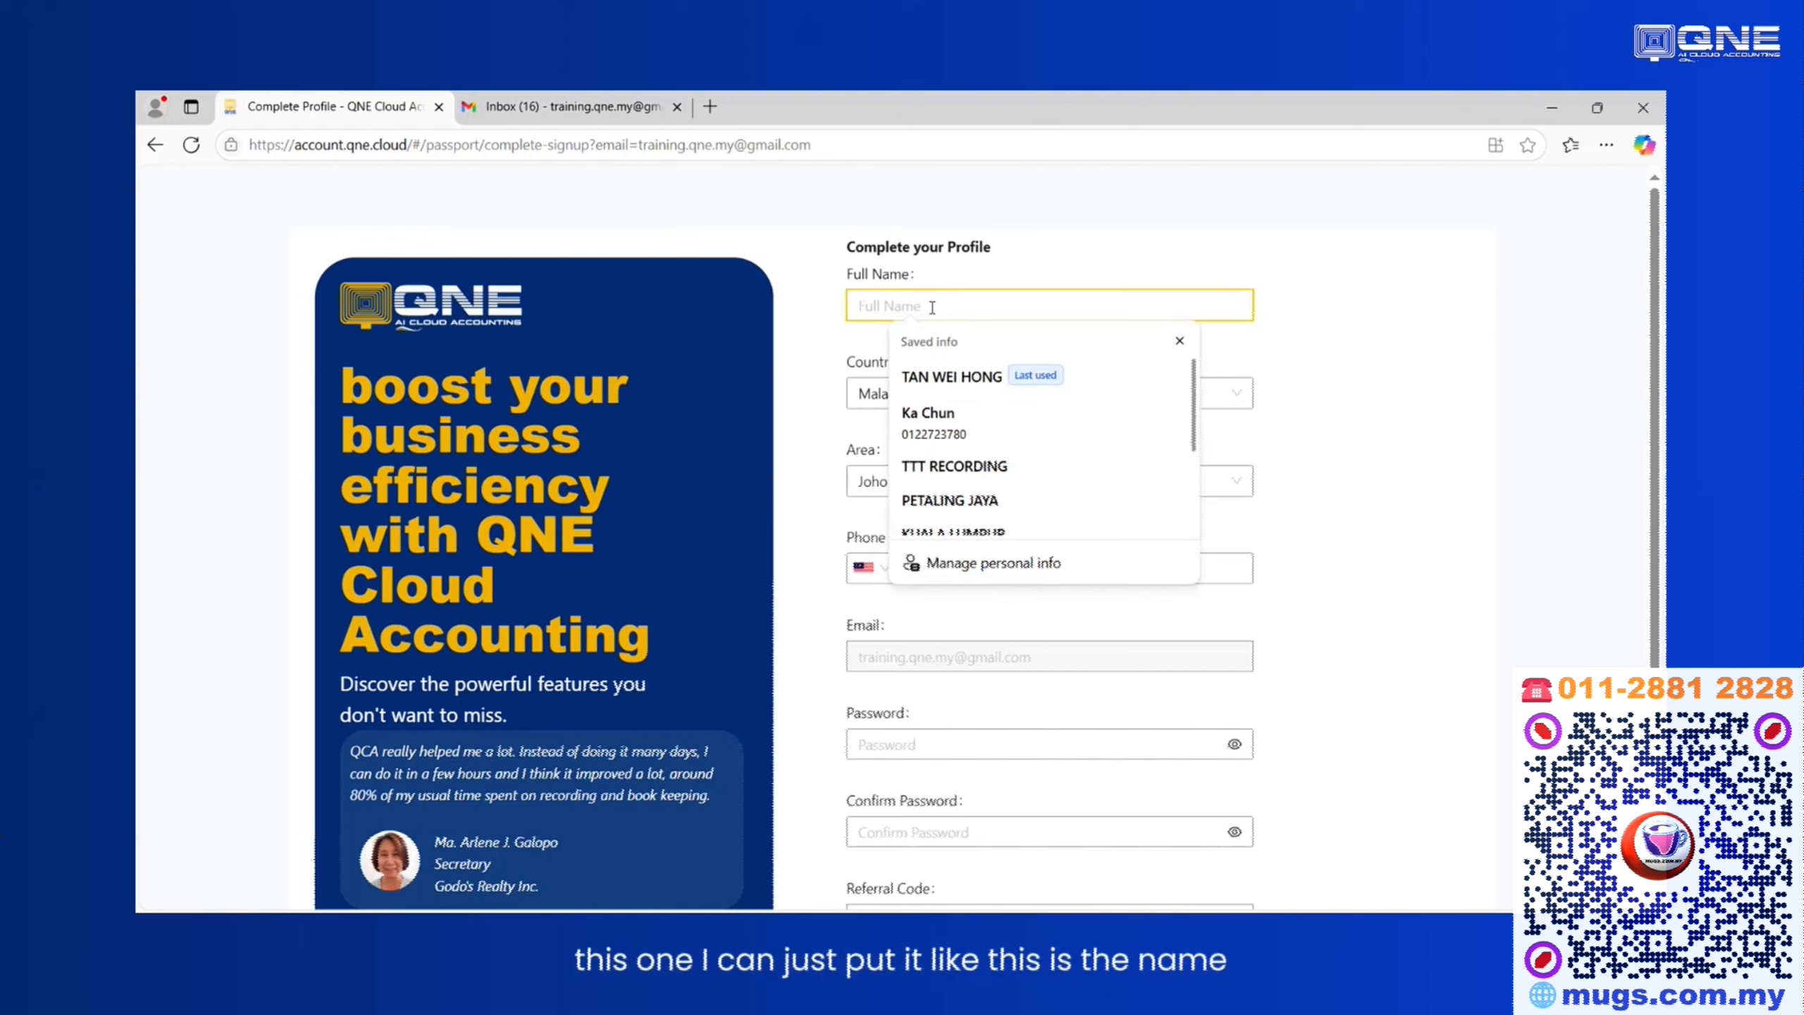
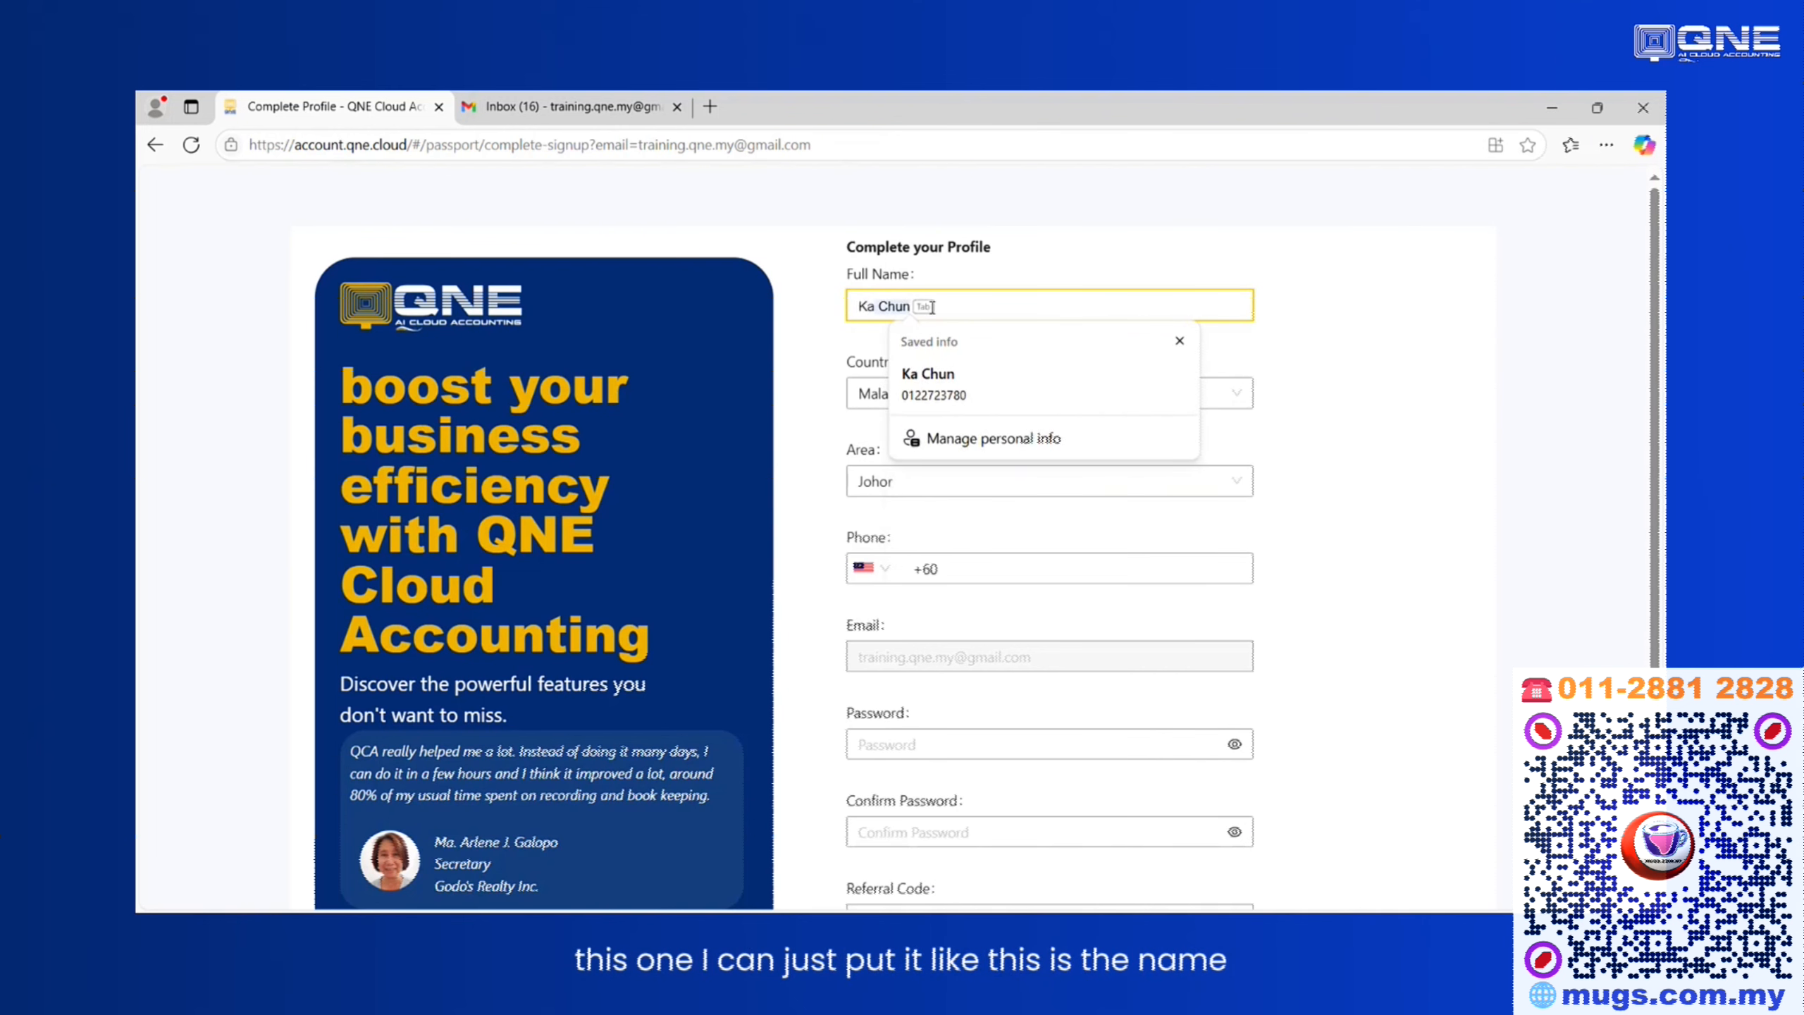
pyautogui.click(960, 393)
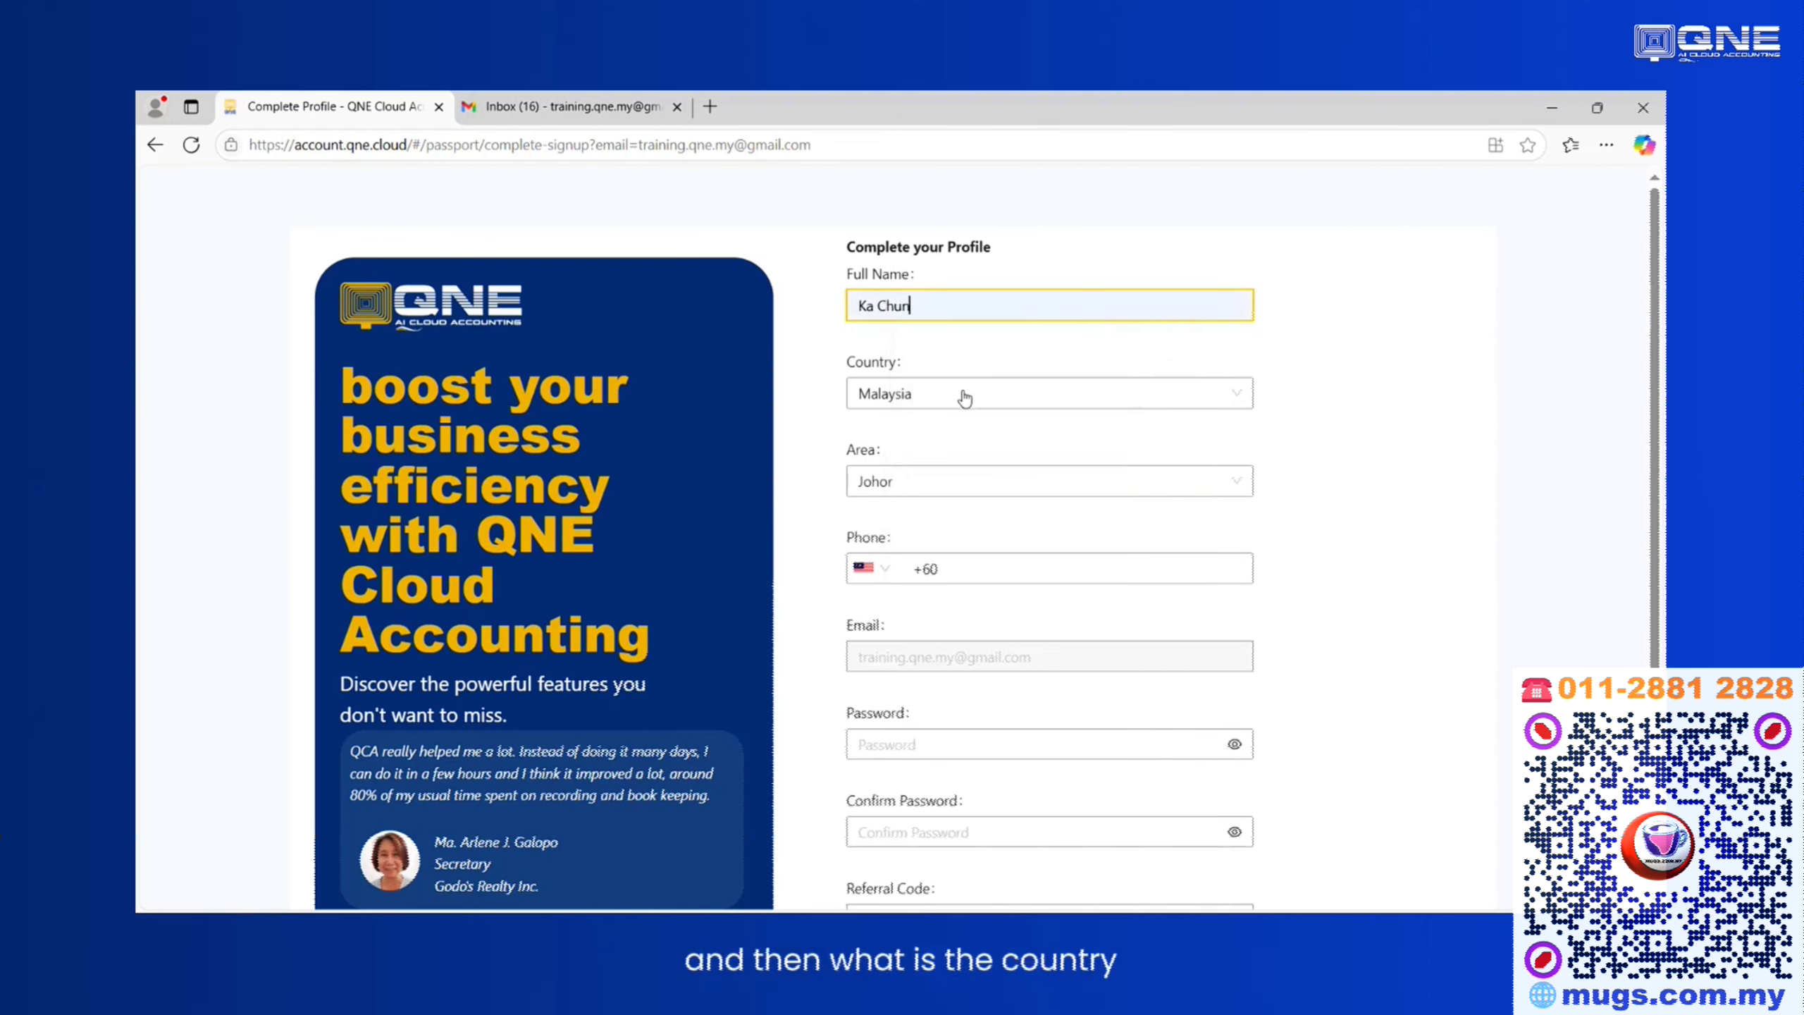
# Set the profile's area to Selangor.
pyautogui.click(908, 475)
pyautogui.scroll(-2, 923, 661)
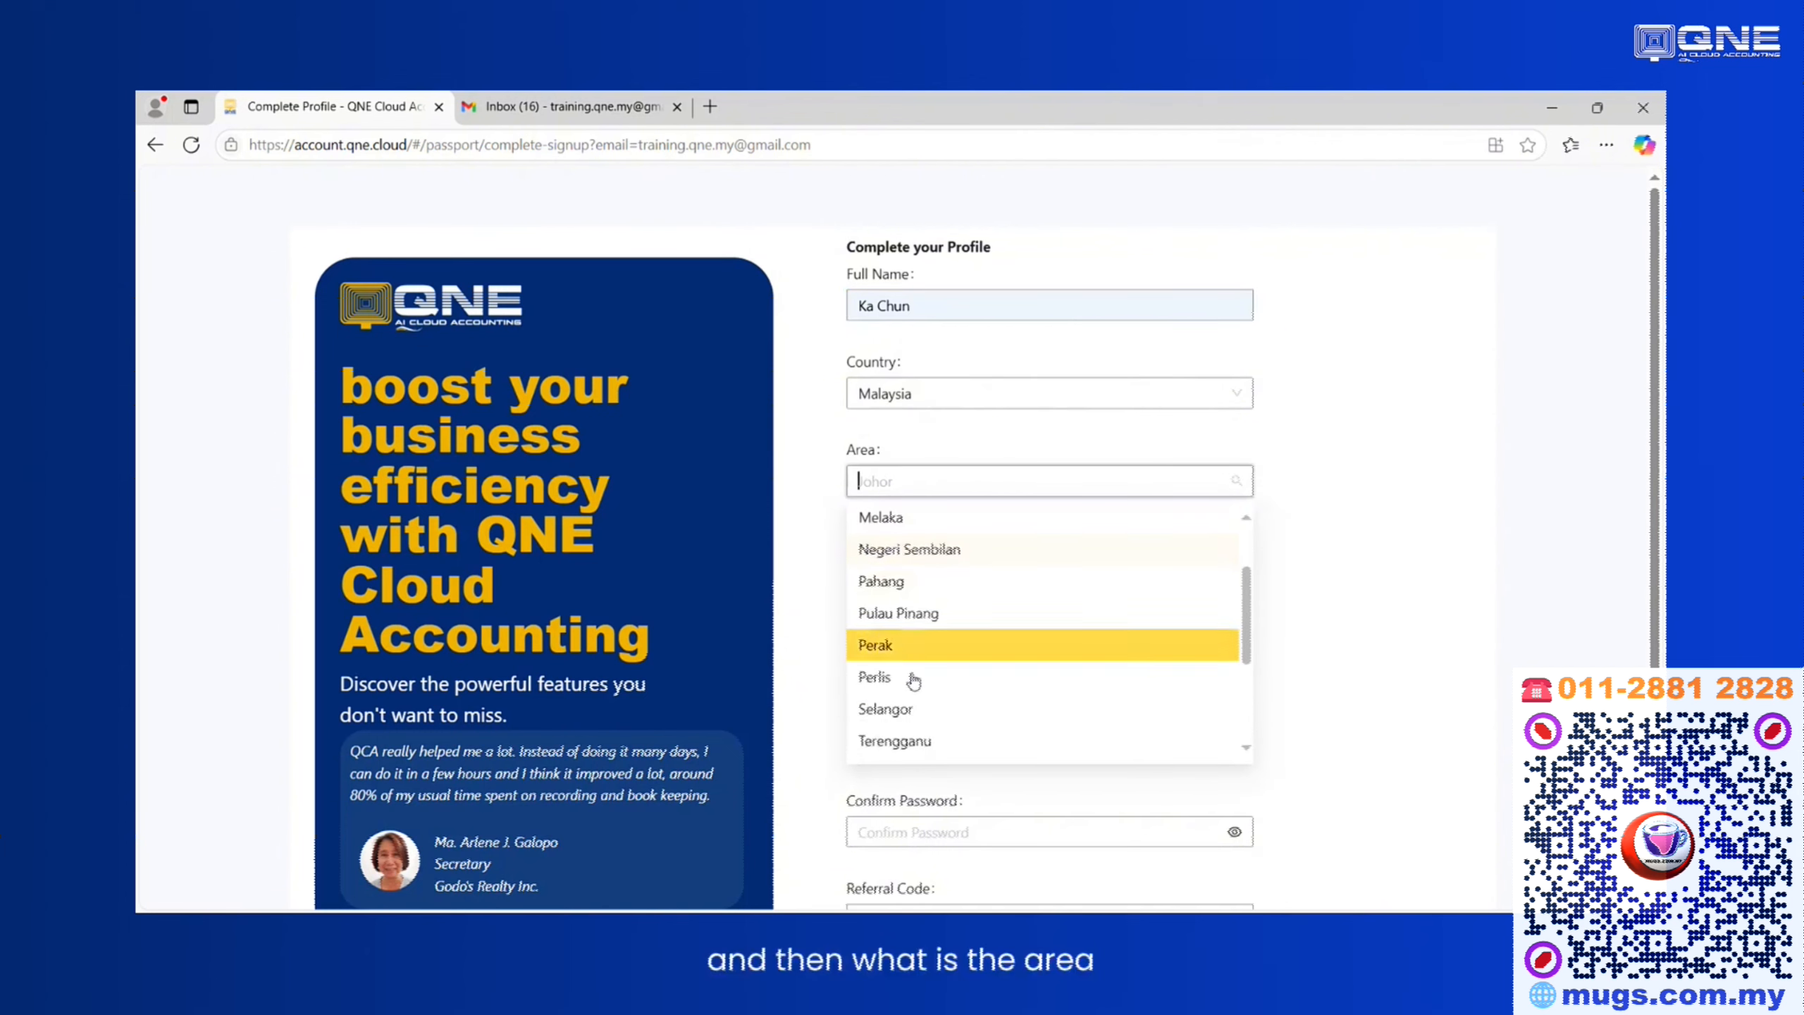
pyautogui.click(907, 707)
# Replace the phone field's contents with the user's phone number.
pyautogui.click(1023, 572)
pyautogui.doubleClick(1036, 568)
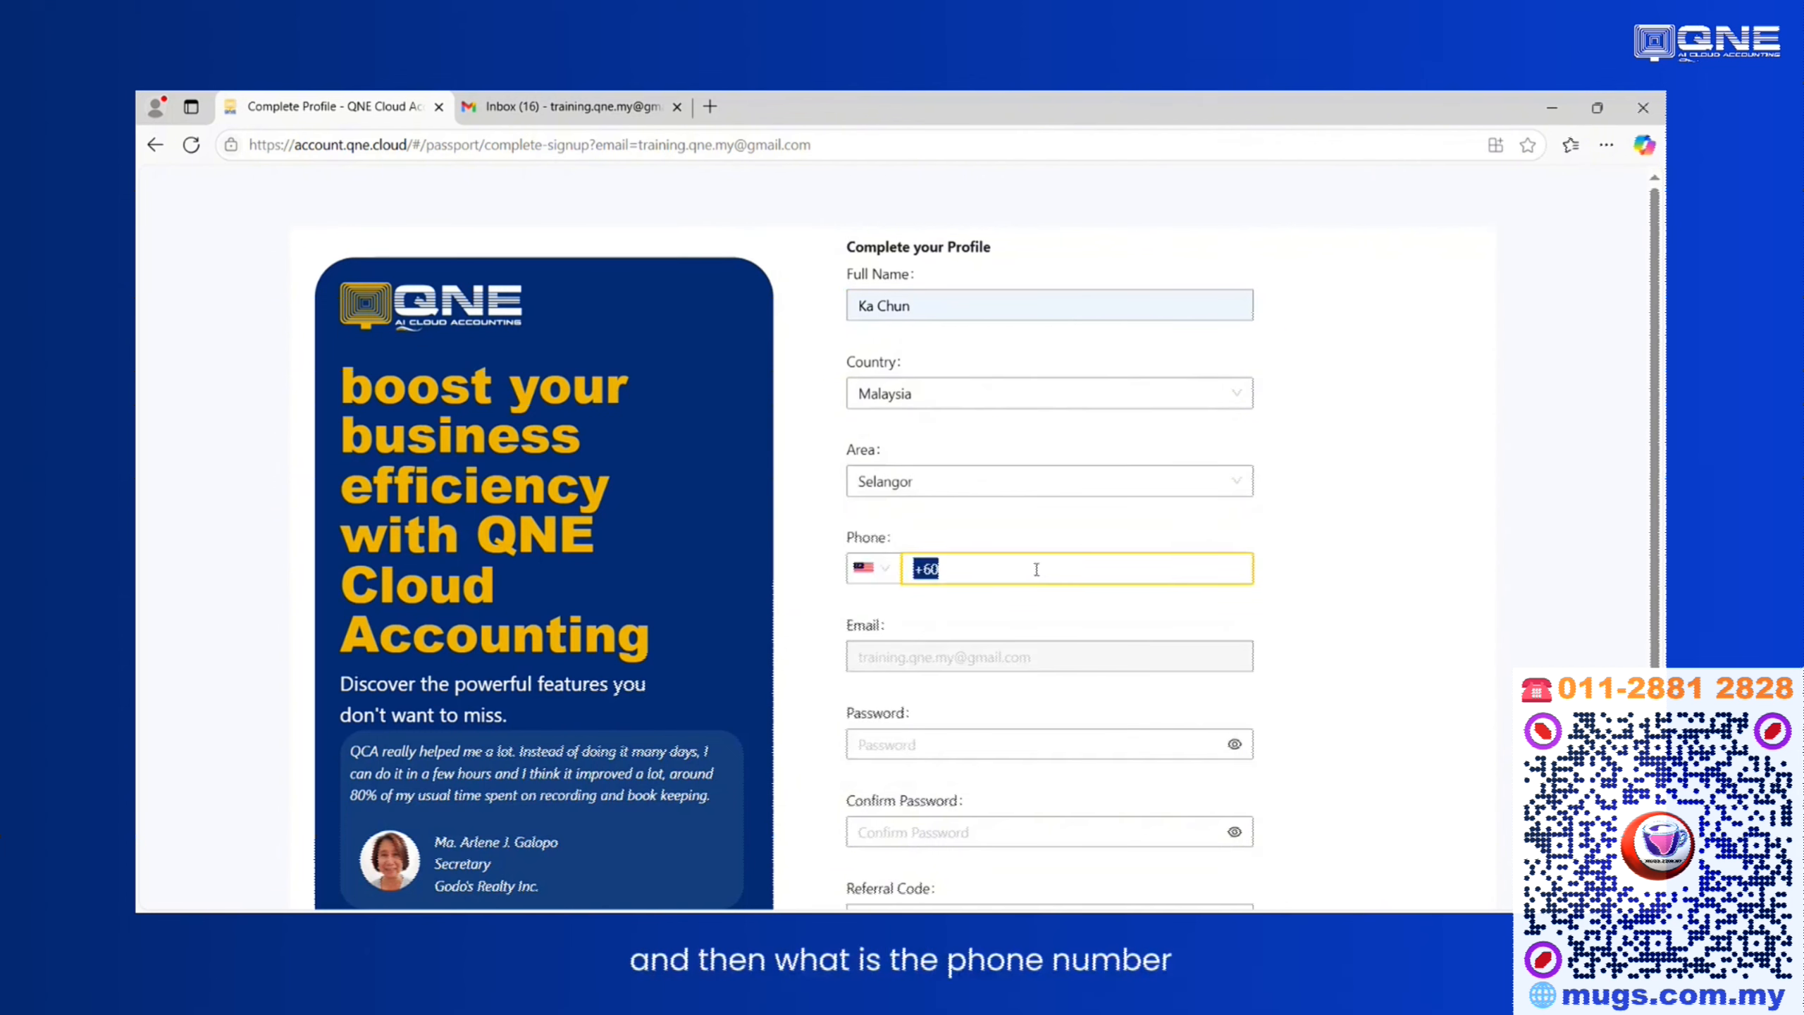
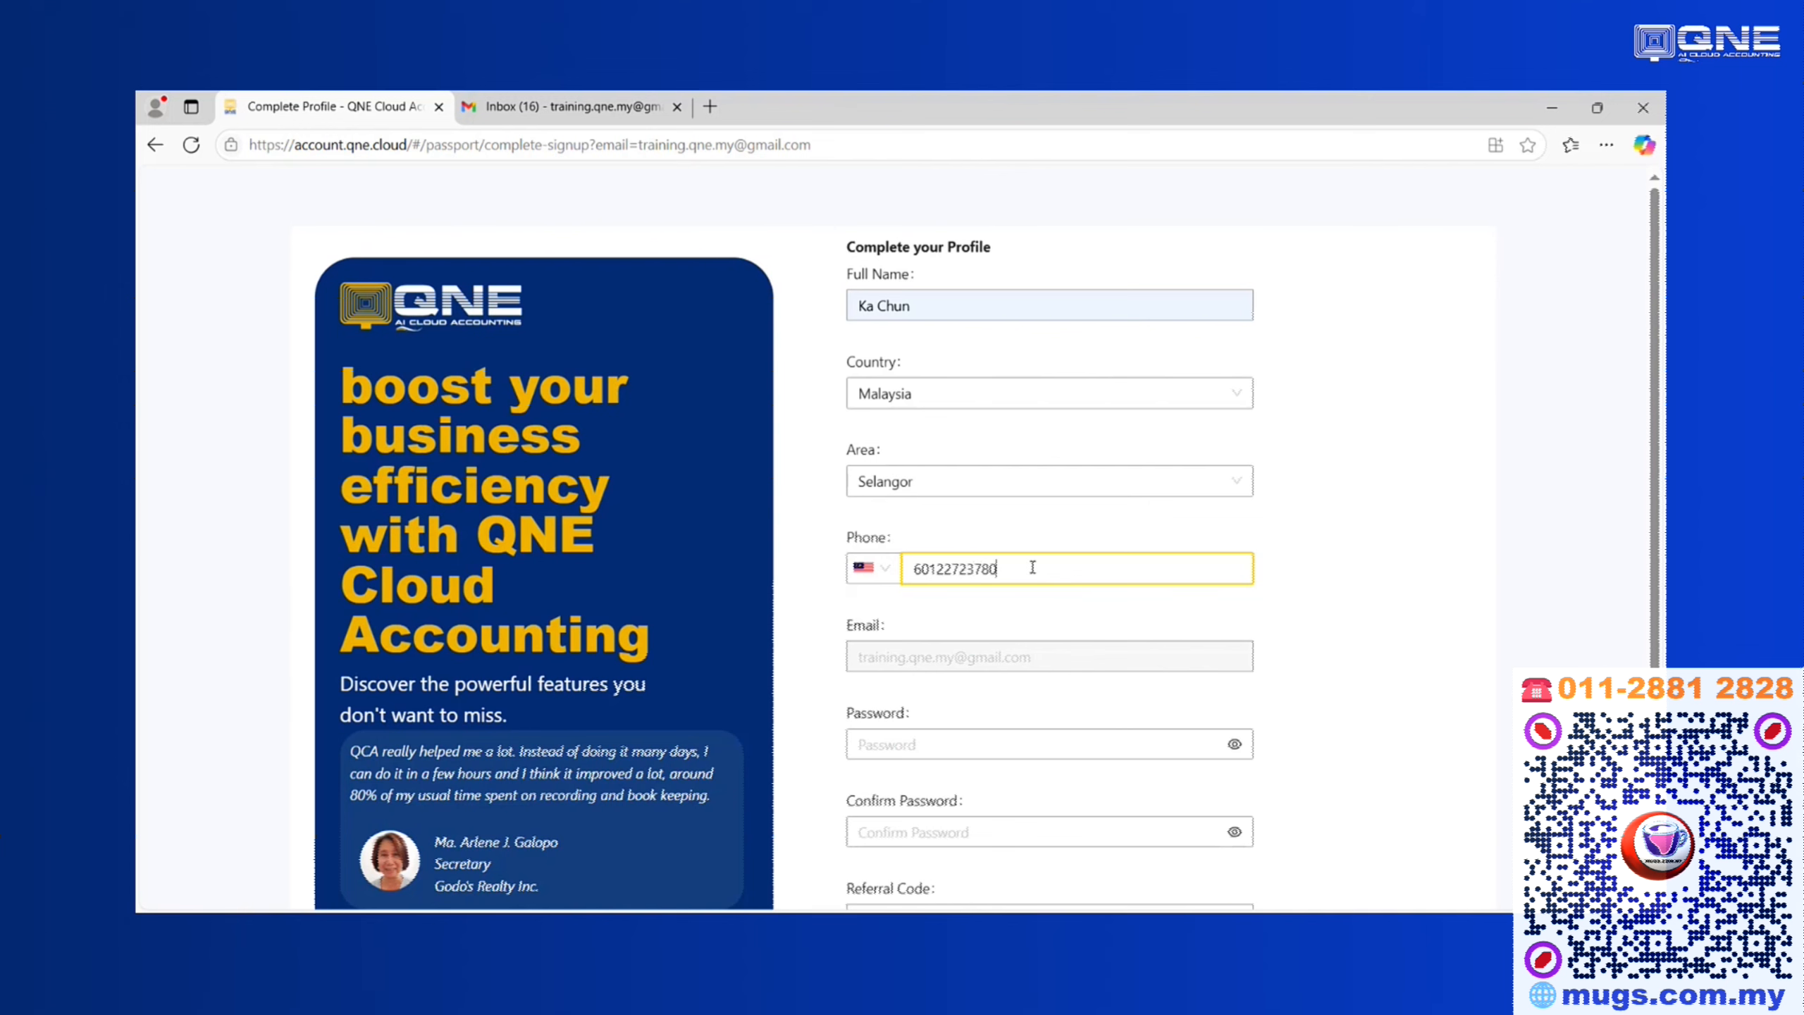
# Set the account password and enter the same password in Confirm Password.
pyautogui.scroll(-2, 1008, 583)
pyautogui.click(982, 645)
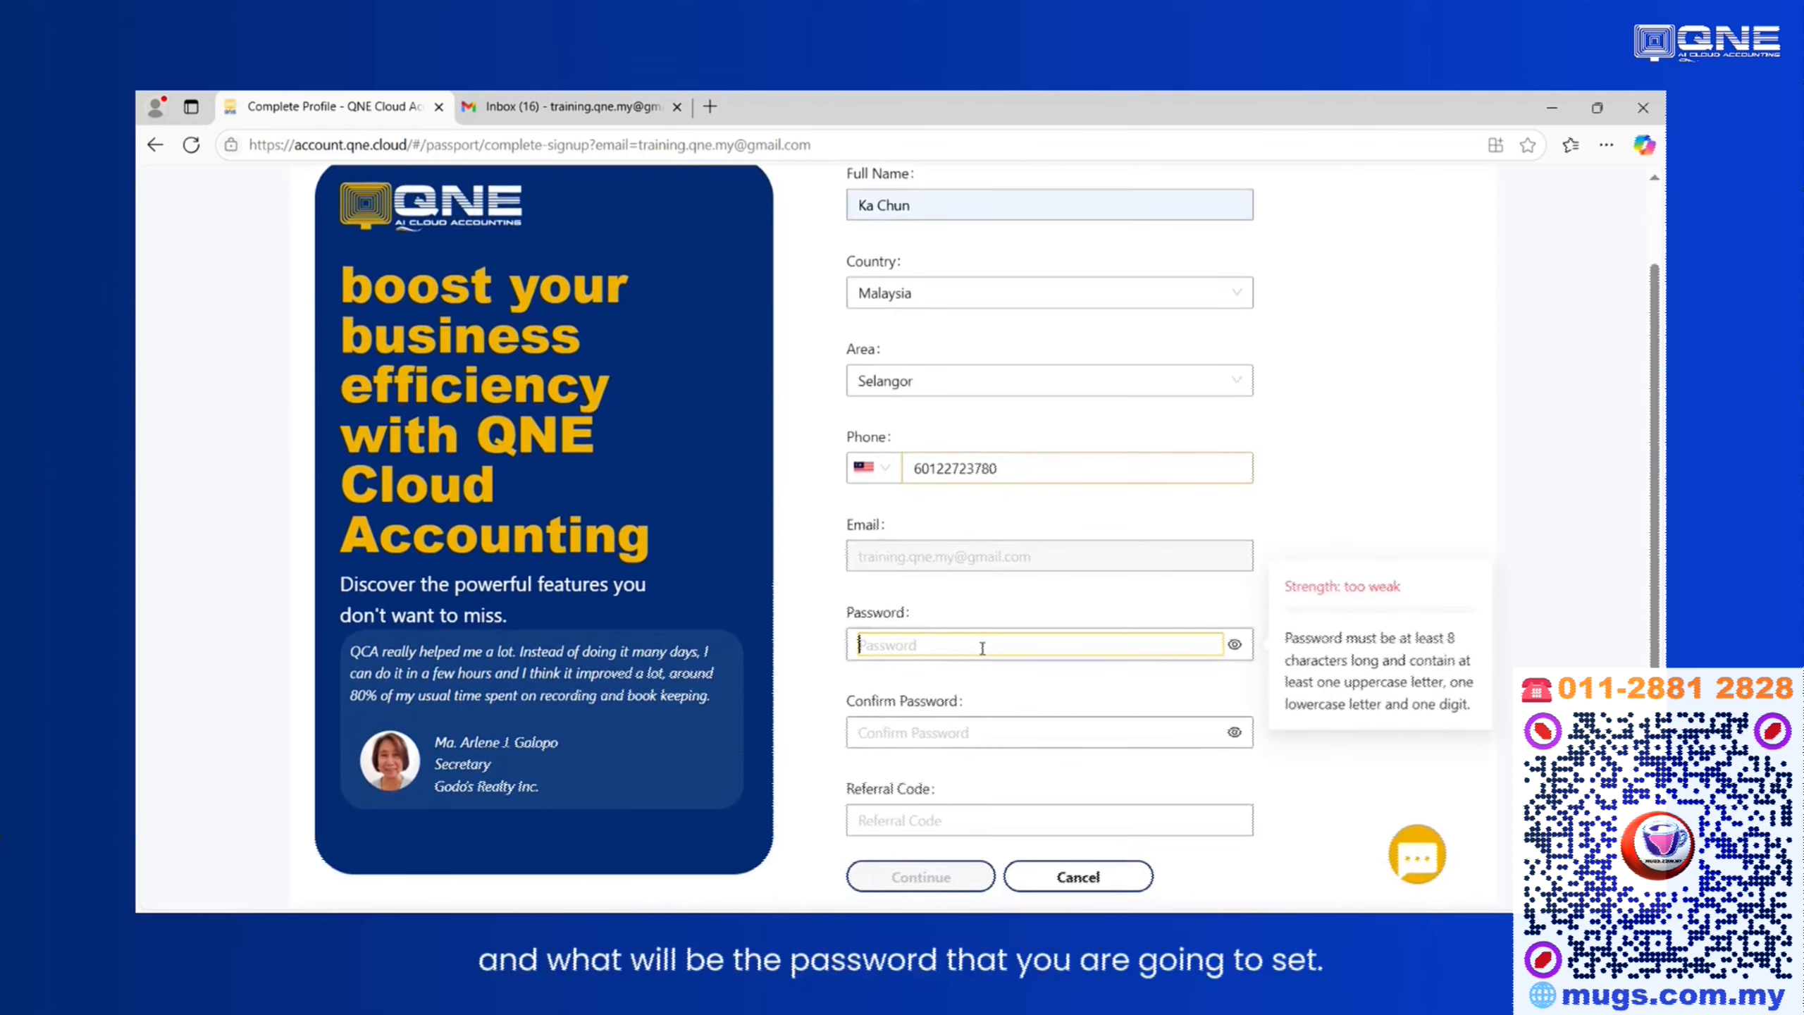
pyautogui.write('••••••••')
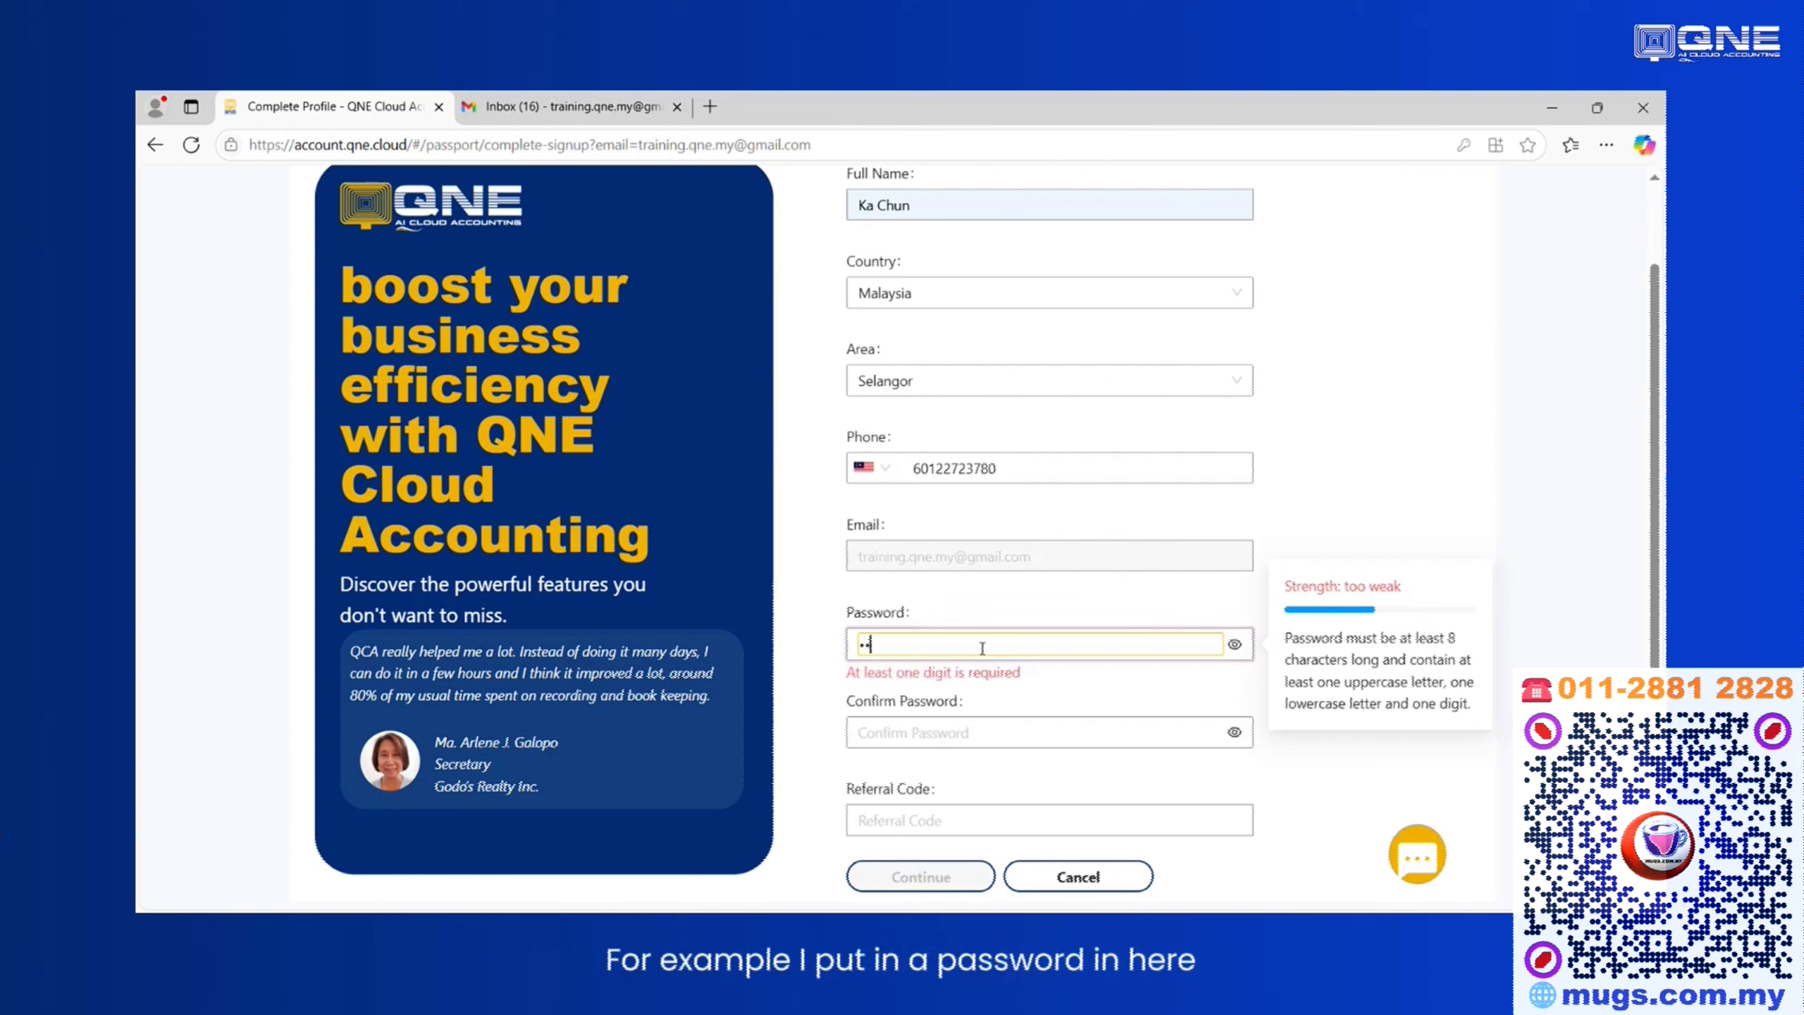
pyautogui.write('•')
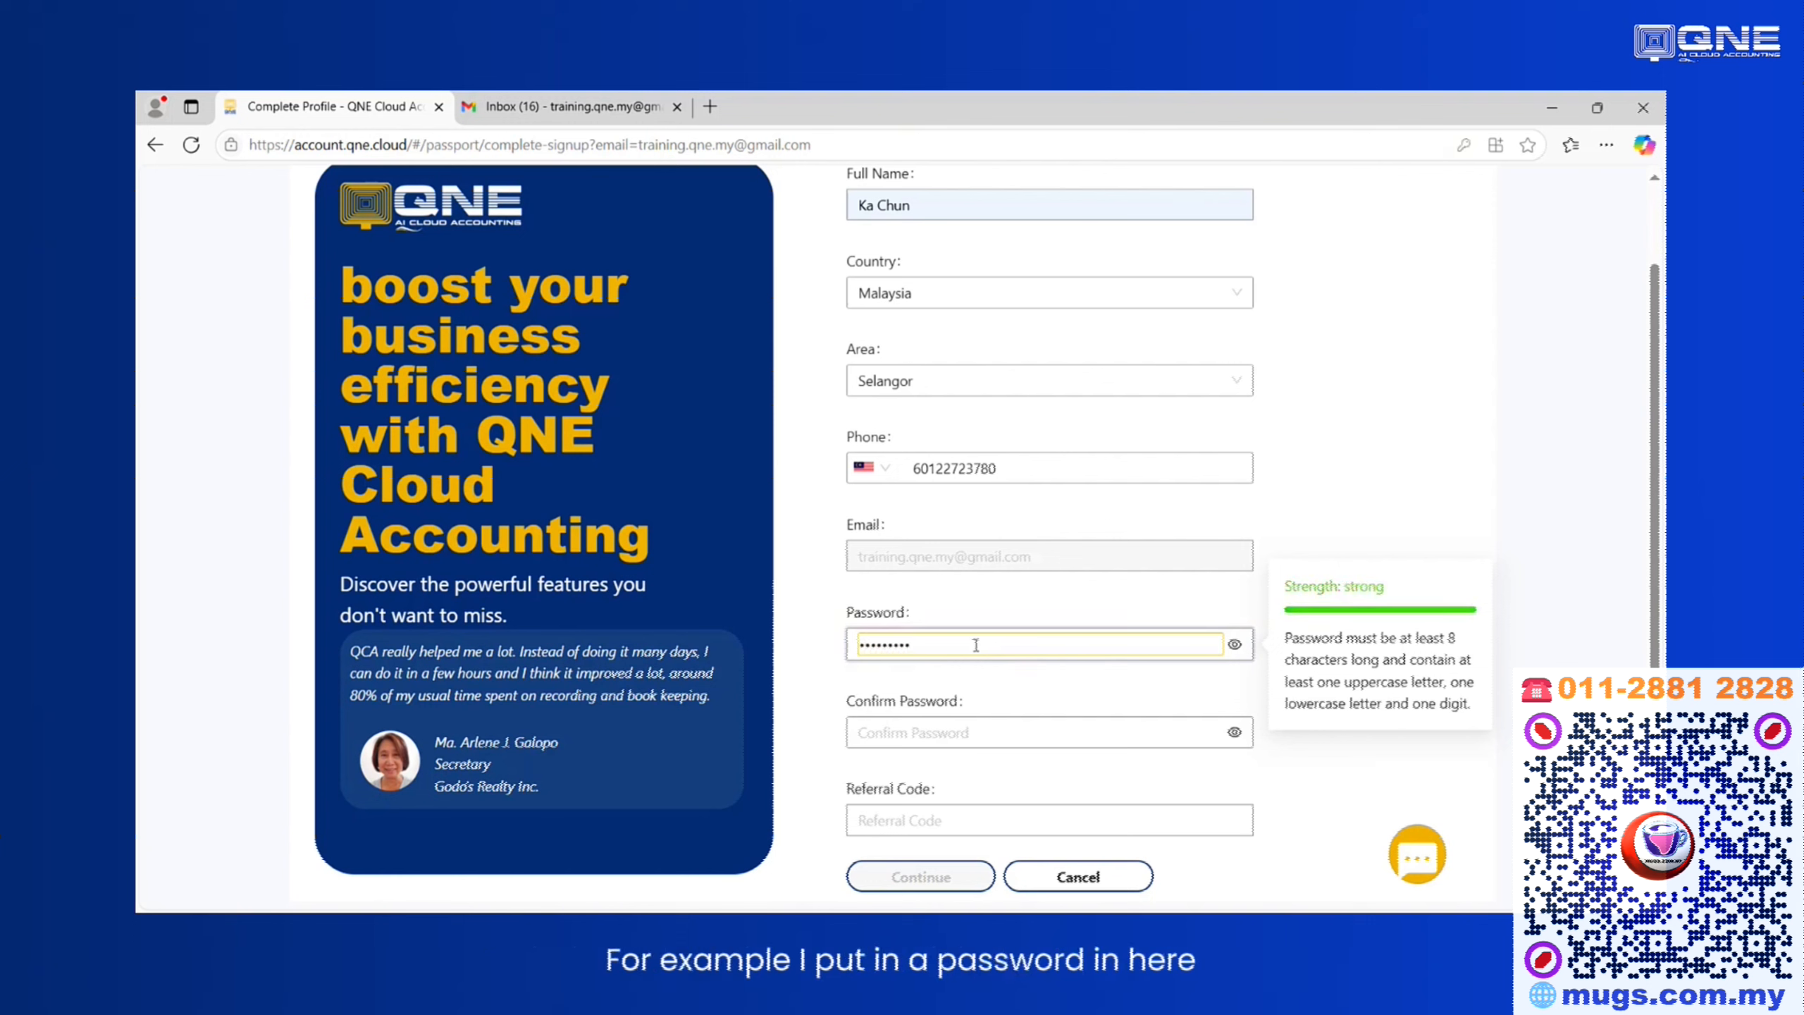
pyautogui.click(966, 725)
pyautogui.write('•••')
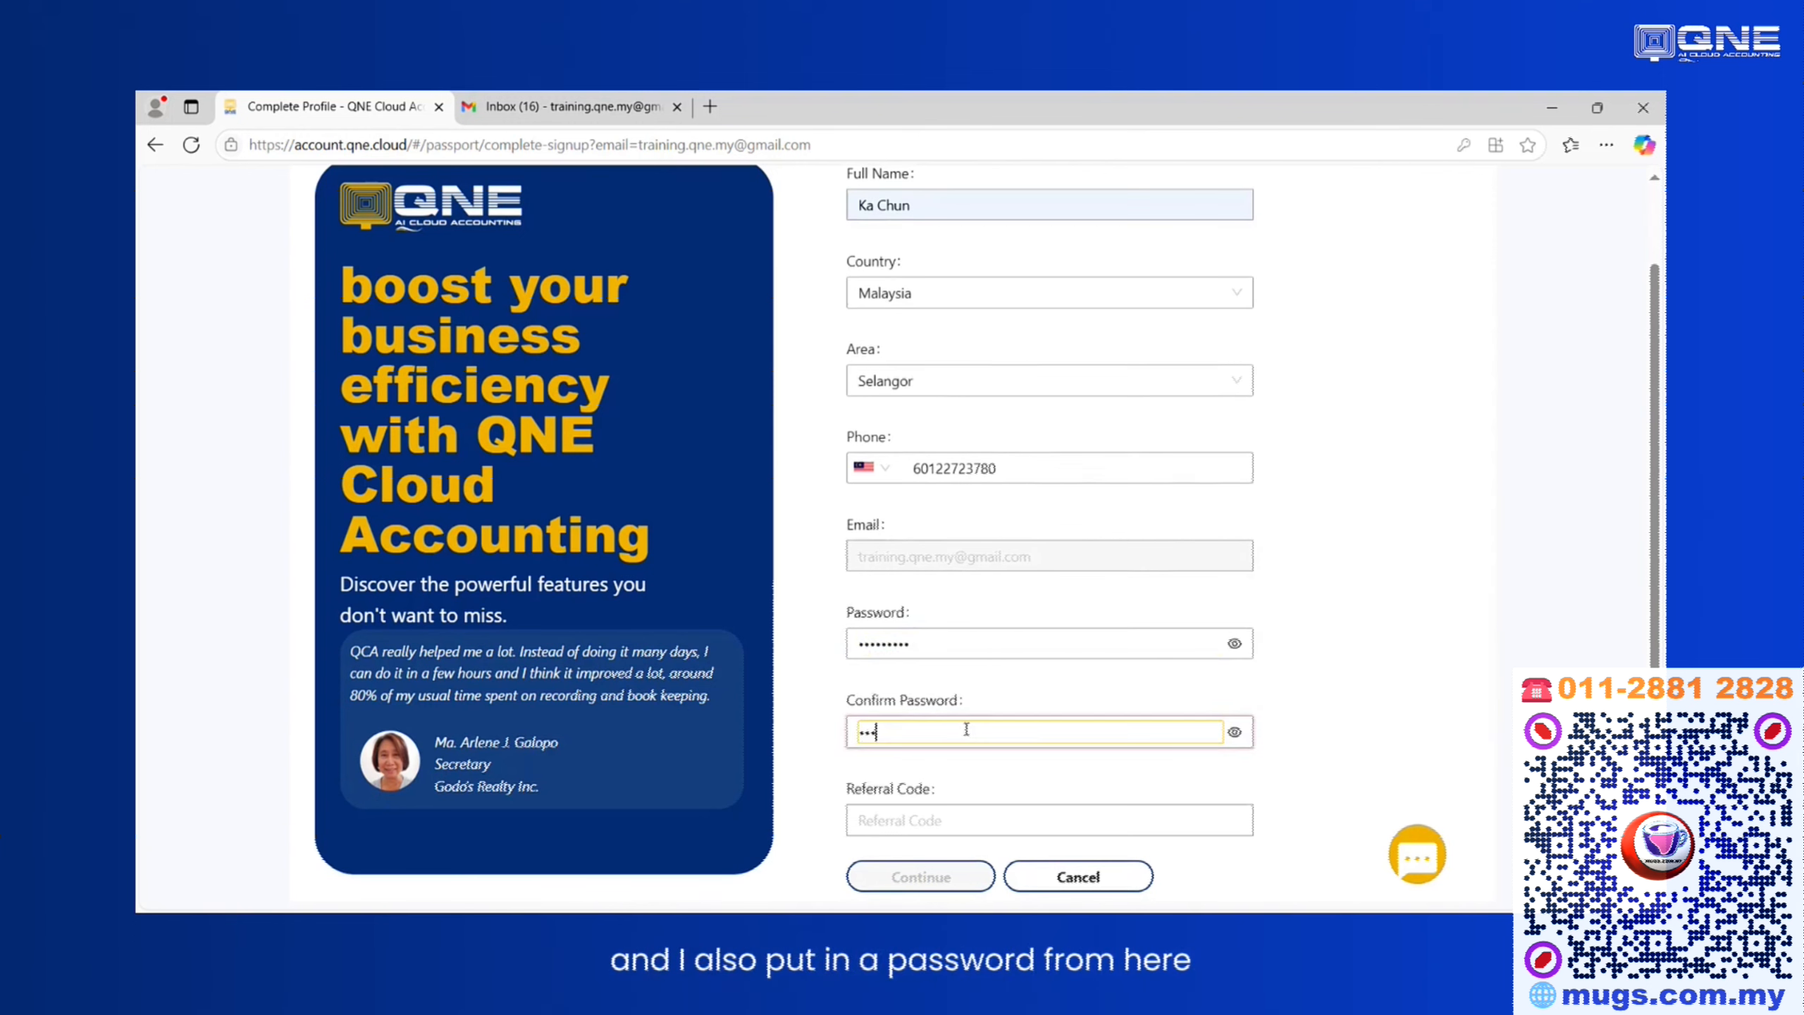
pyautogui.write('••••••')
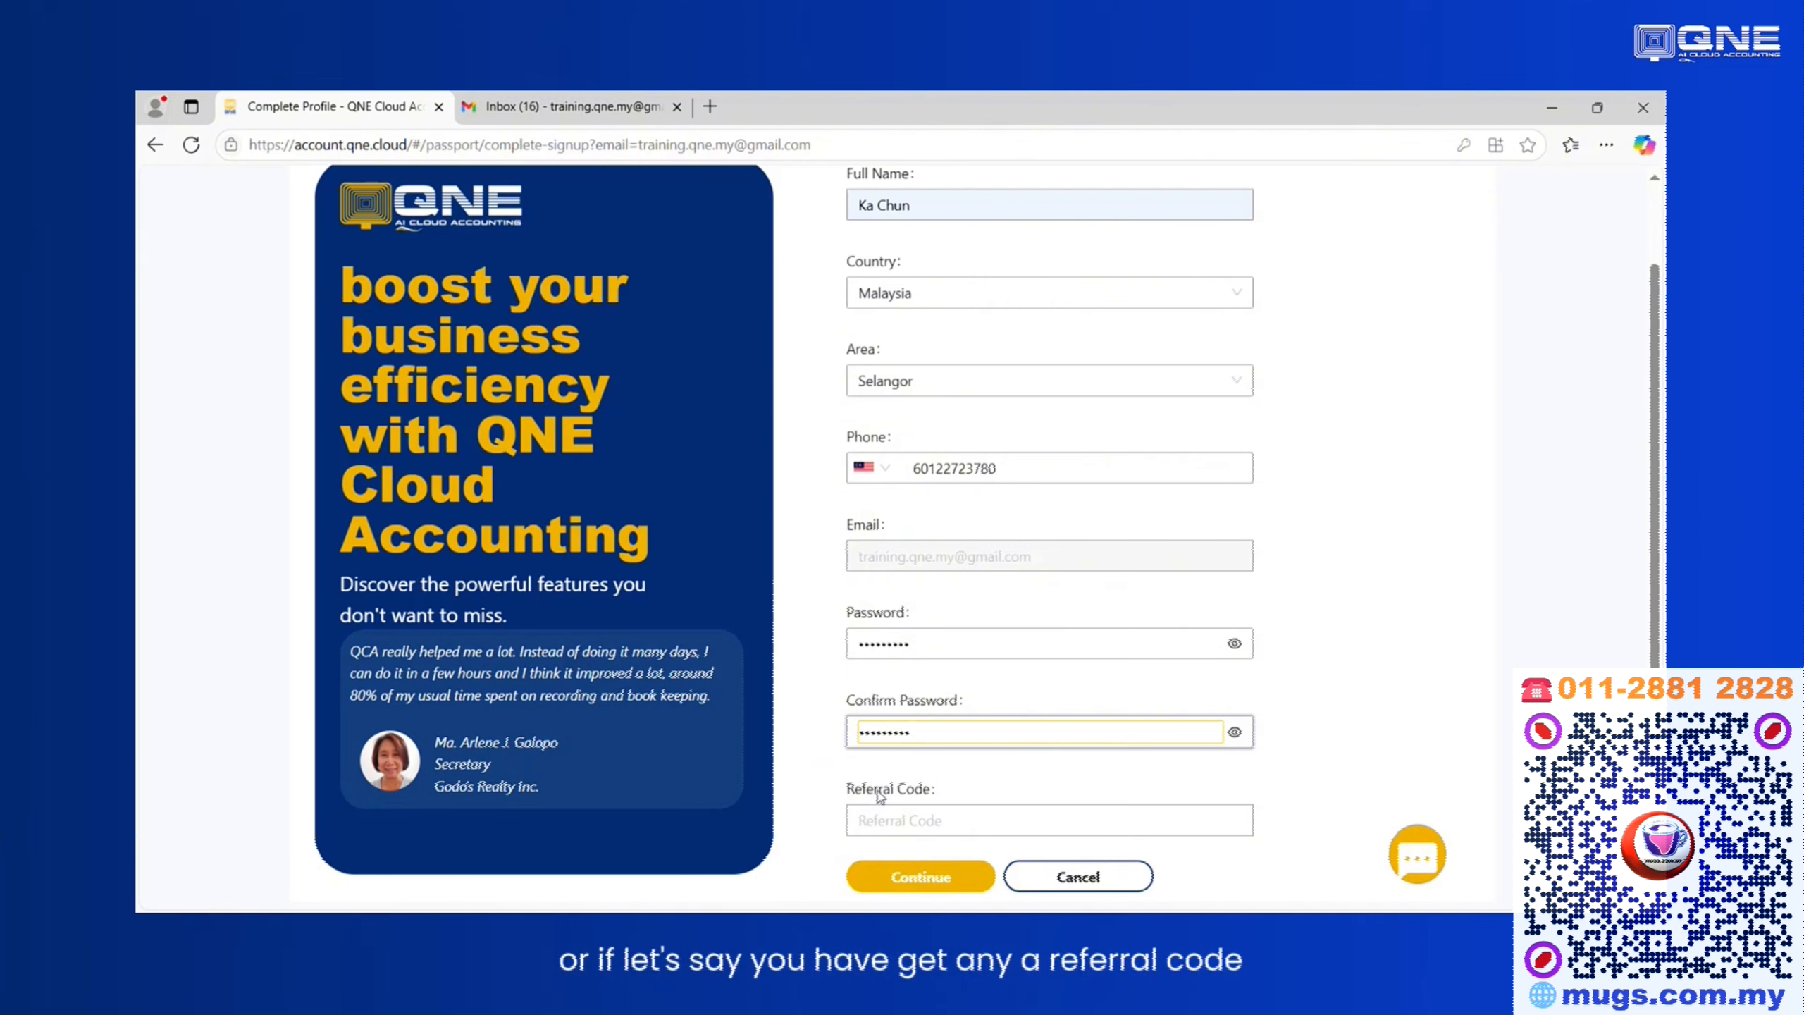
# Submit the profile with the referral code left empty and go on to the login page.
pyautogui.click(864, 818)
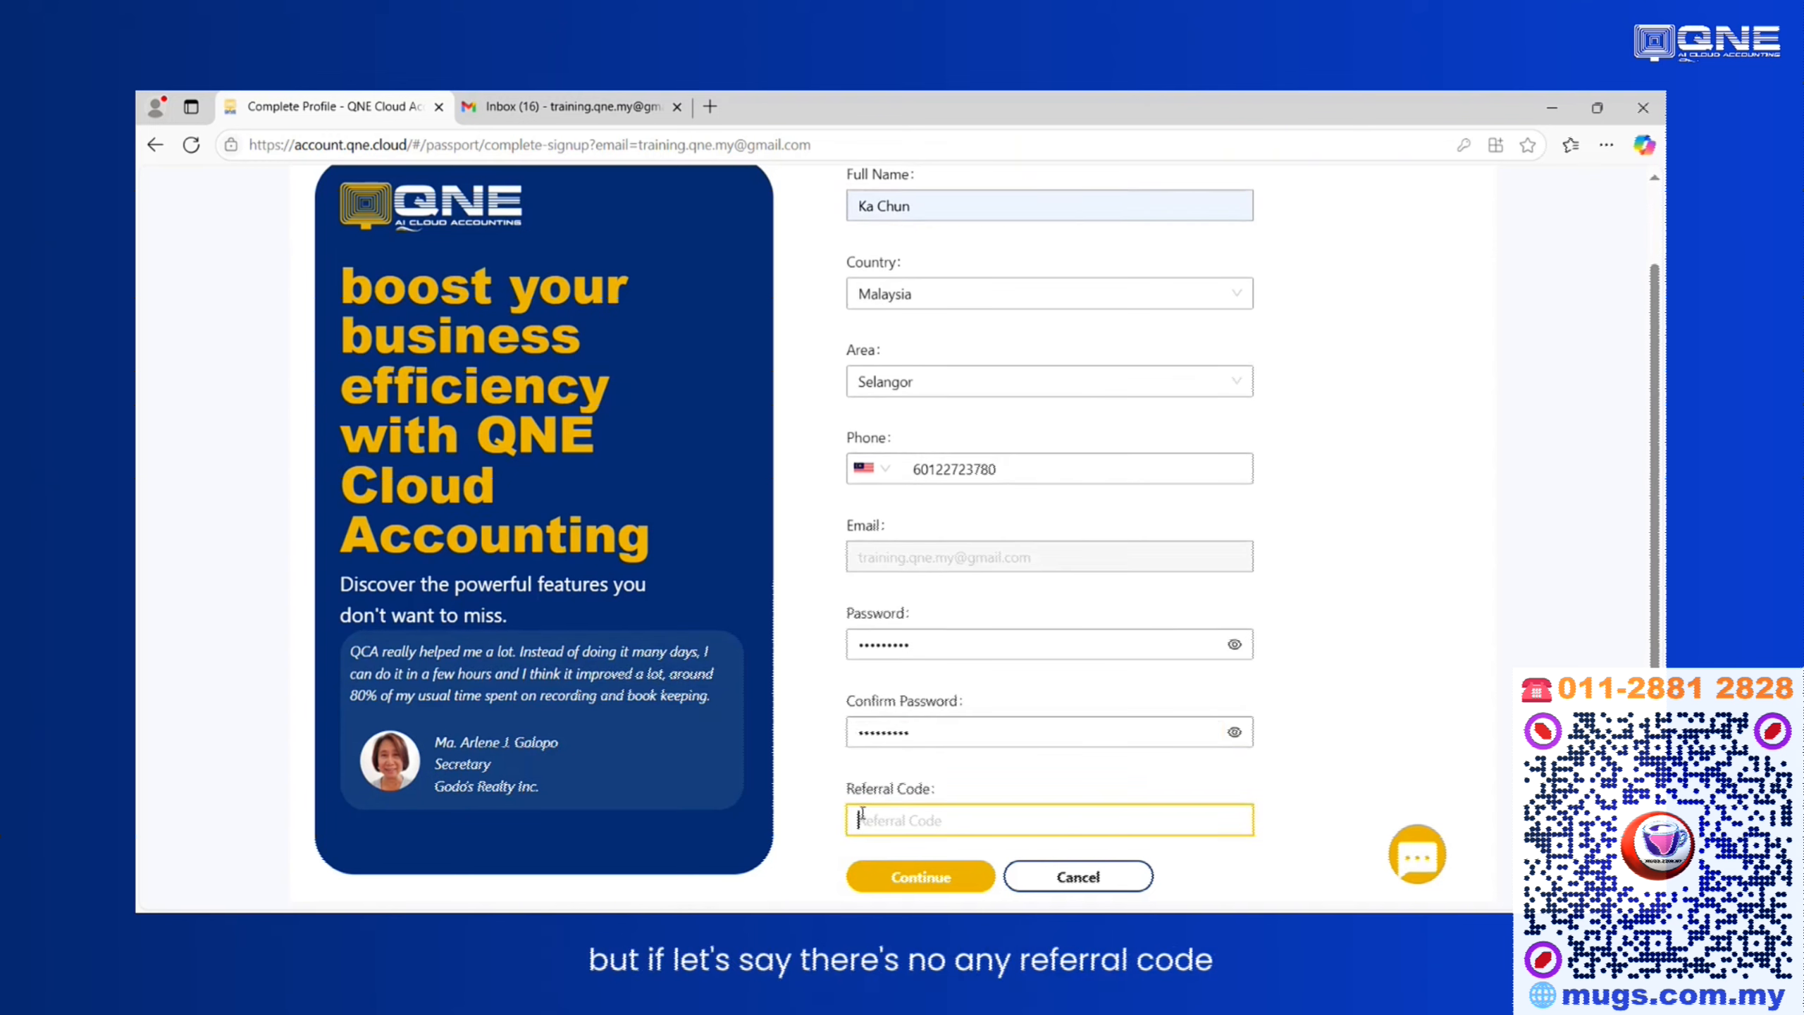
pyautogui.scroll(-2, 950, 805)
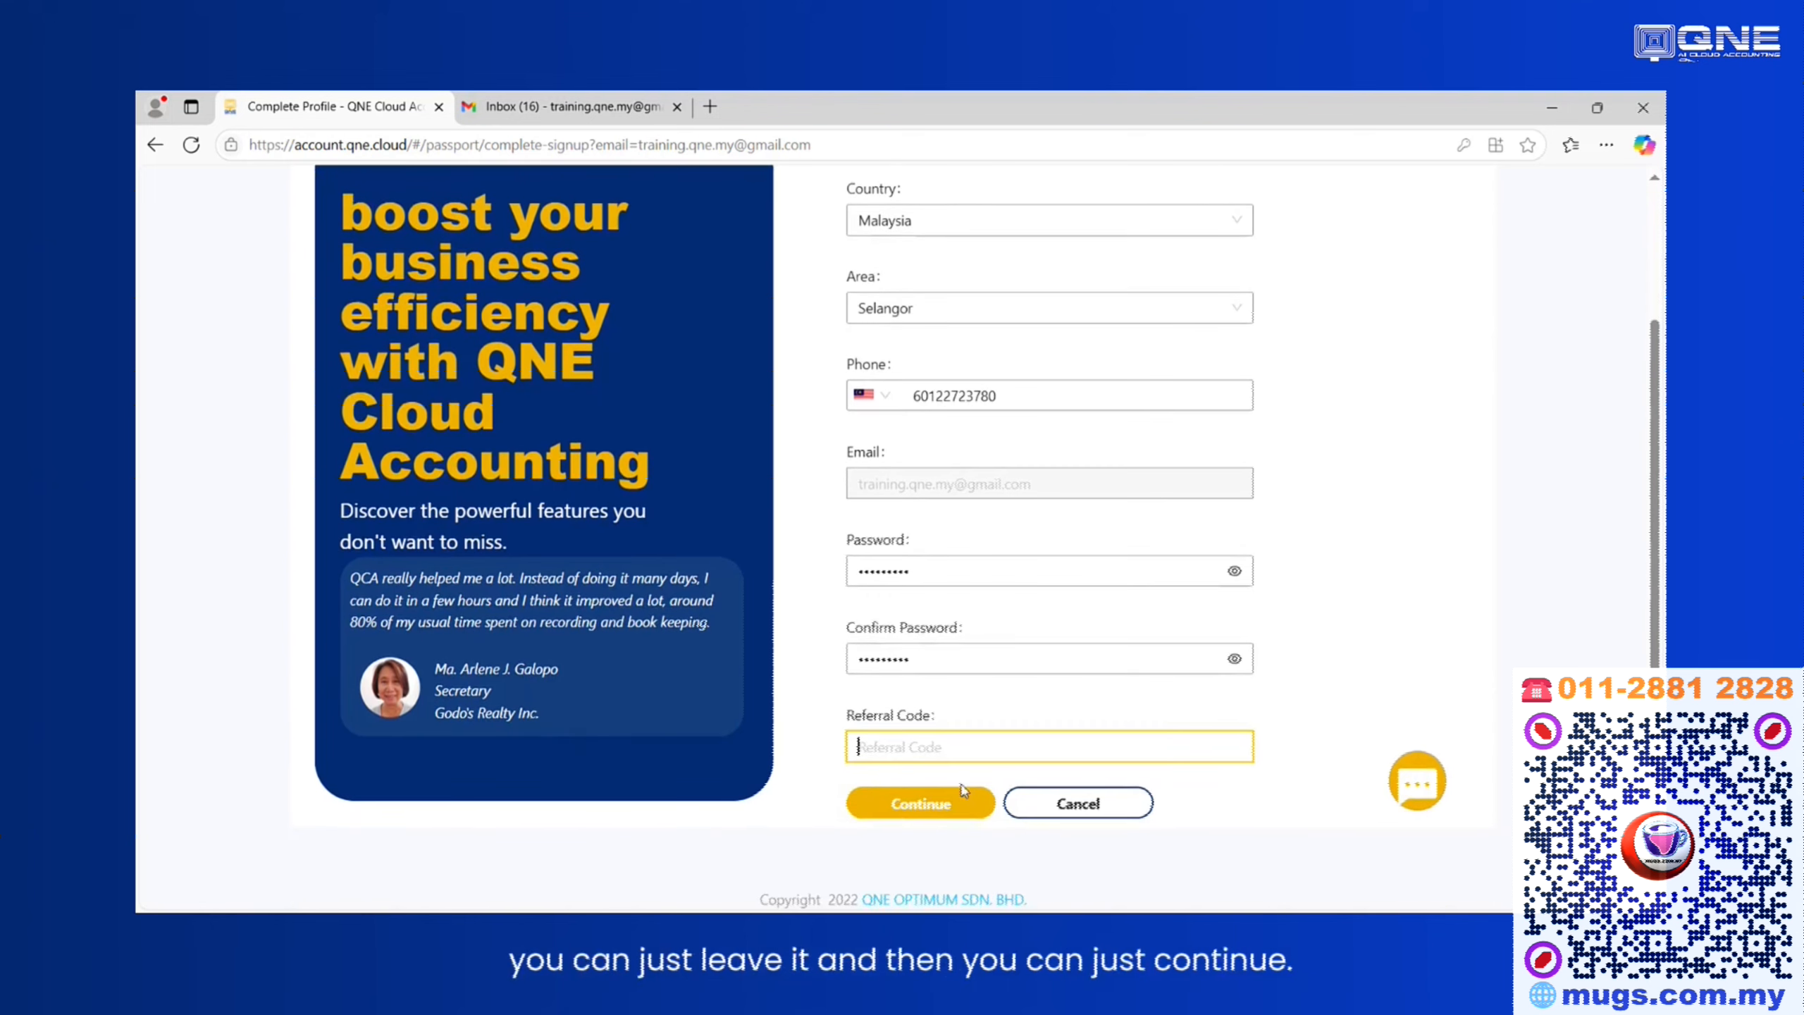
pyautogui.click(932, 805)
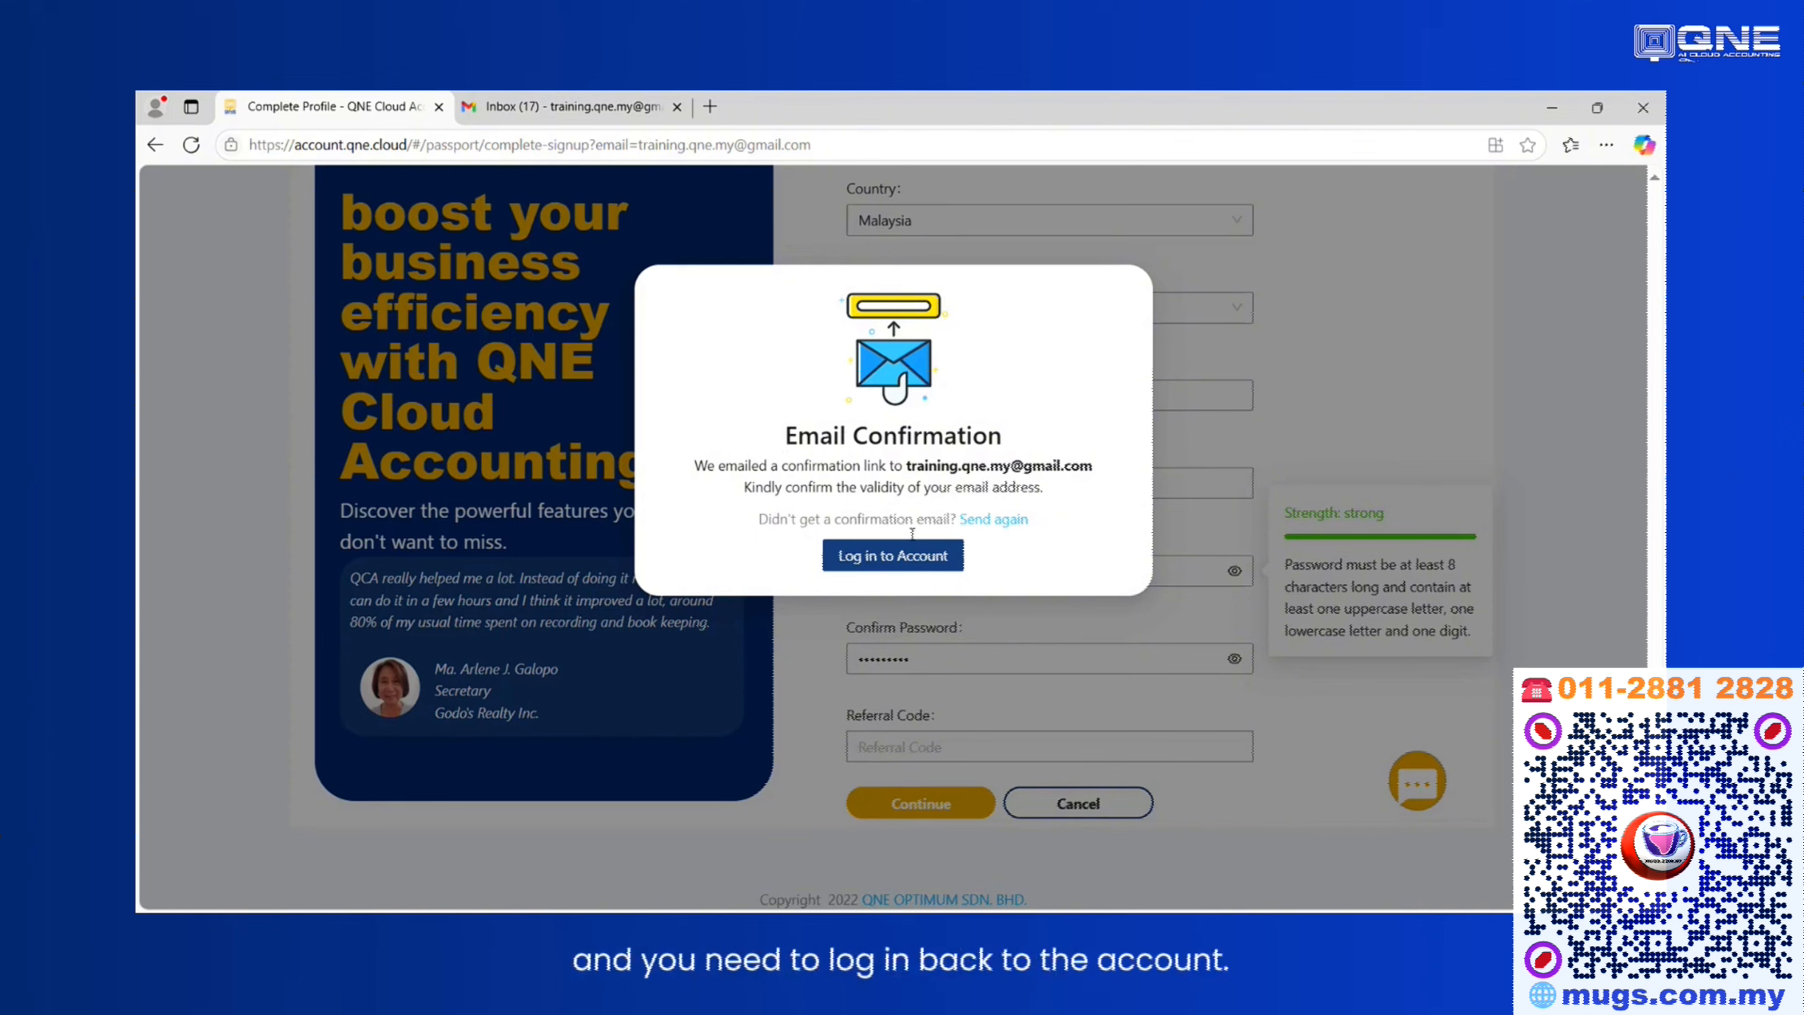
pyautogui.click(900, 558)
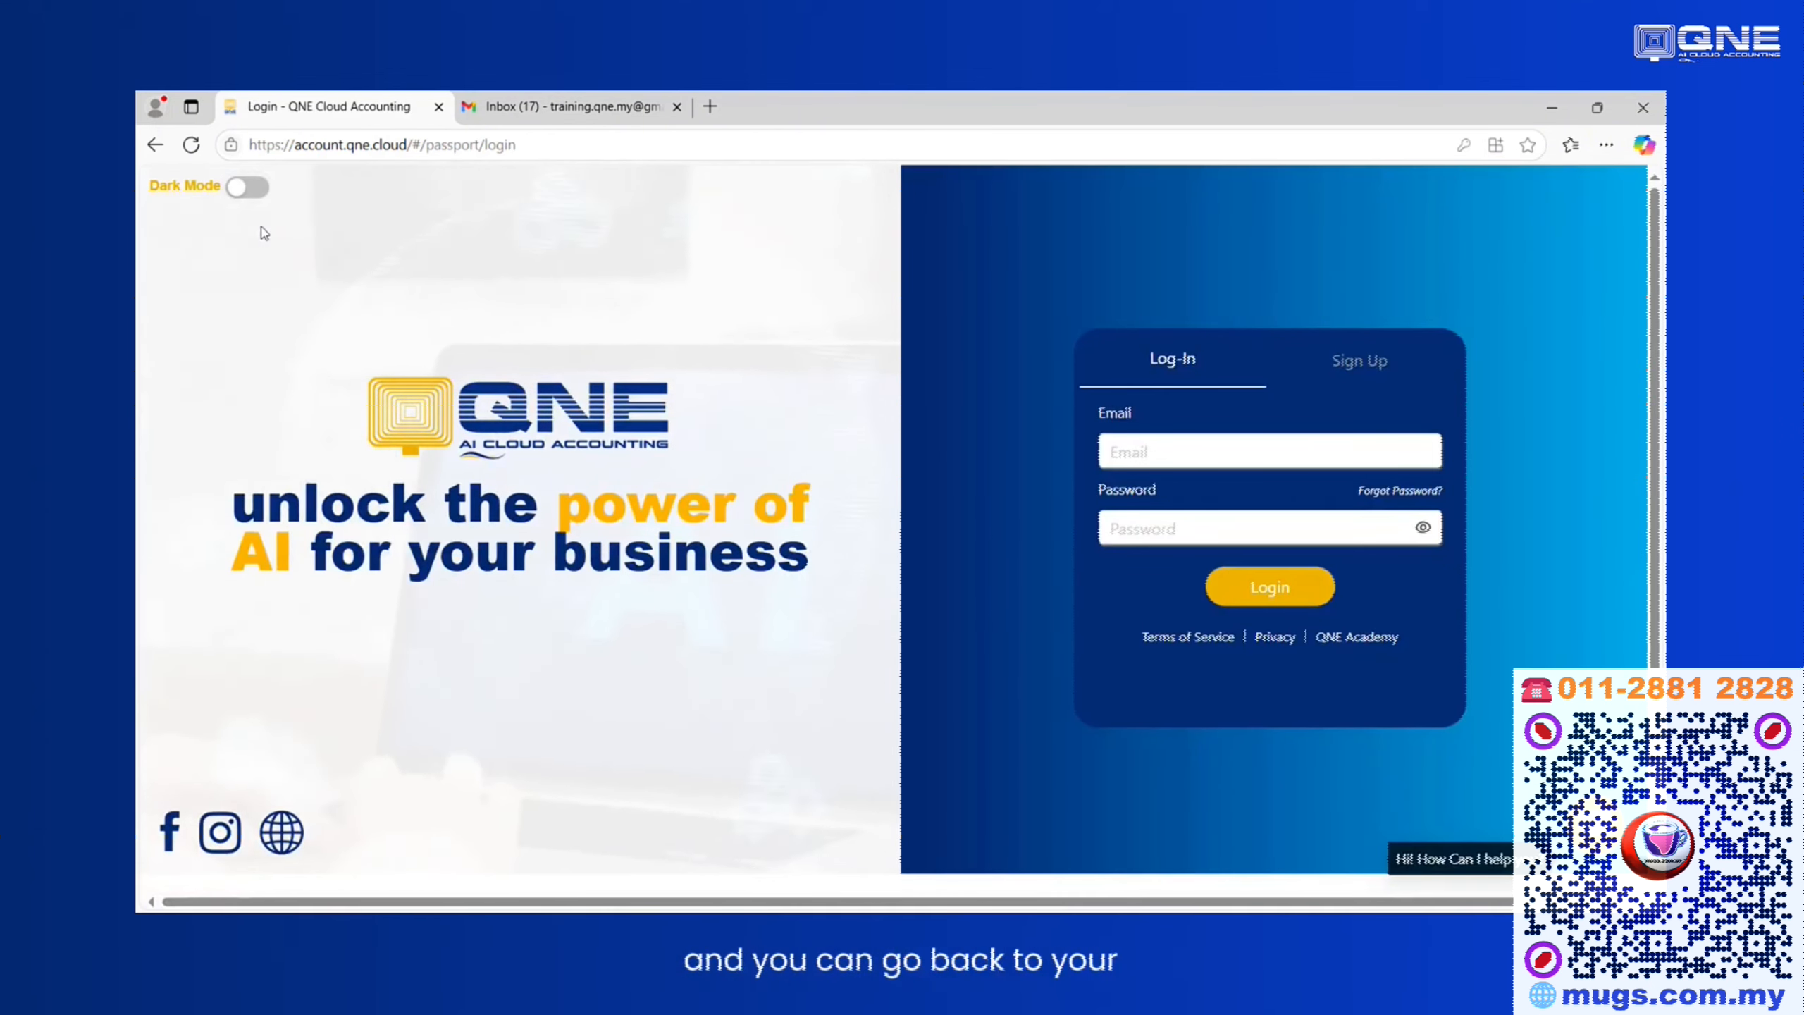
# Open the QNE email verification message in the Gmail inbox and verify the email address.
pyautogui.click(535, 110)
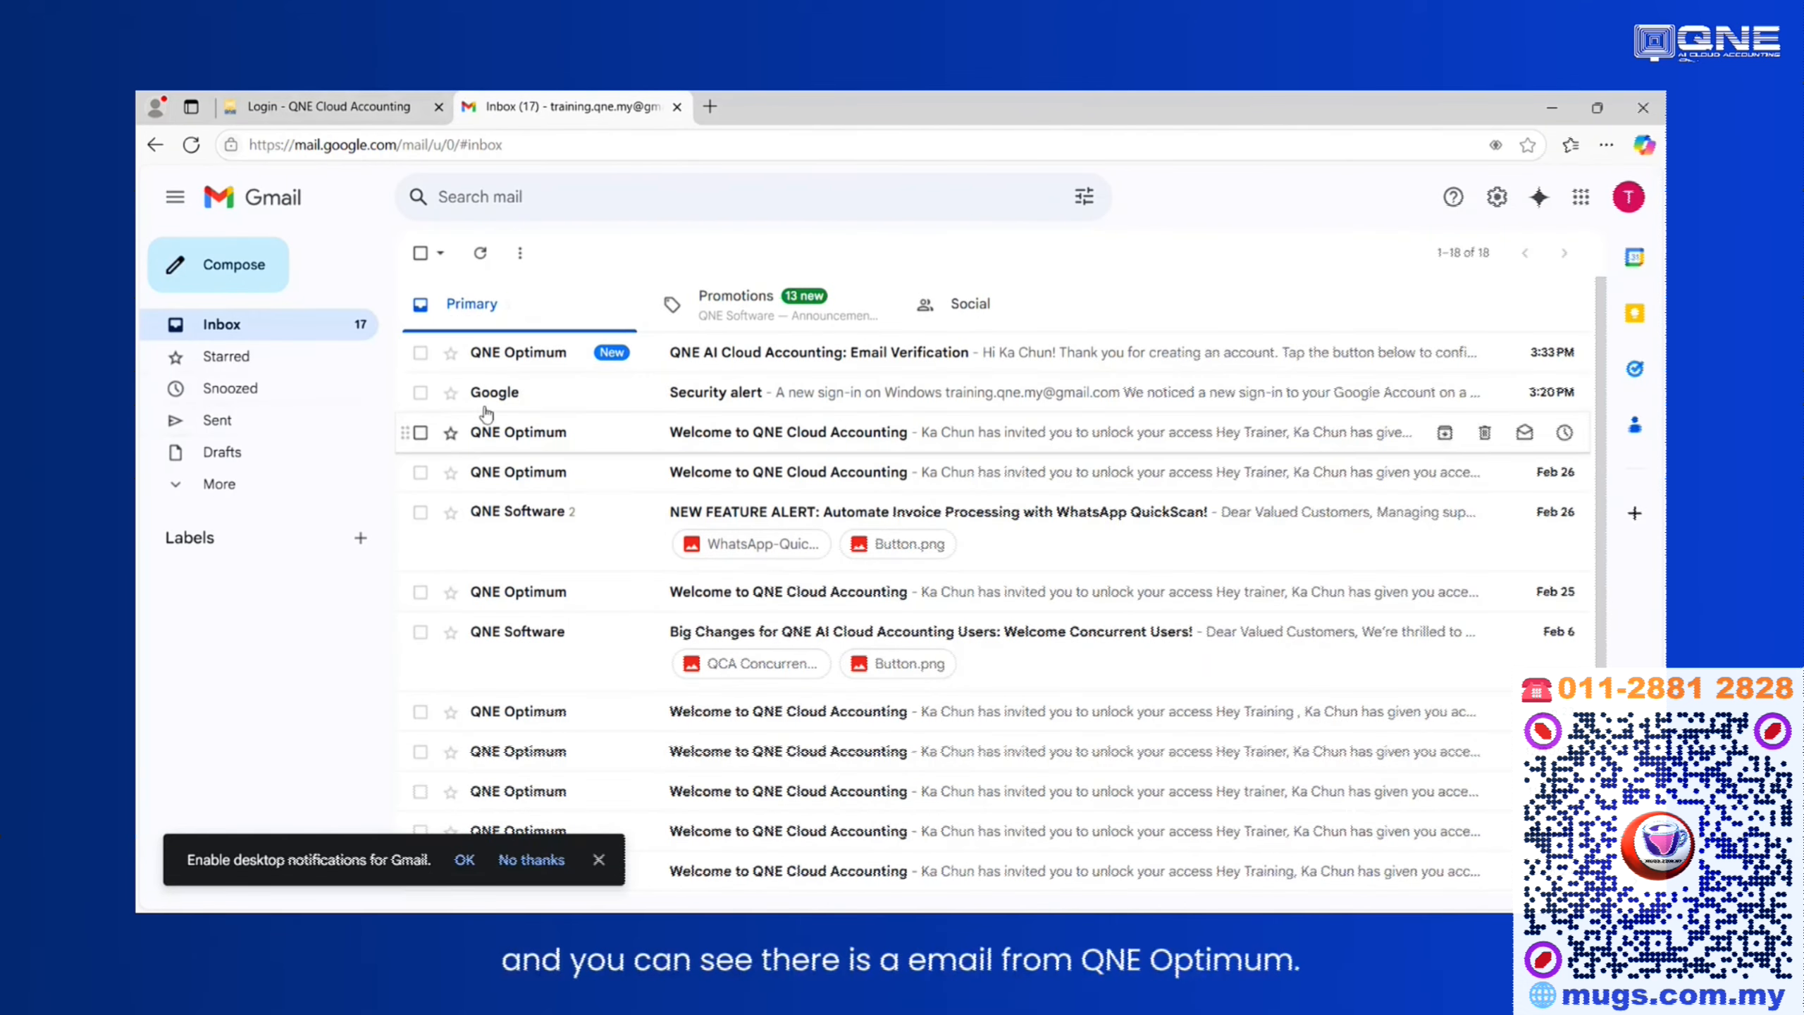
pyautogui.click(764, 359)
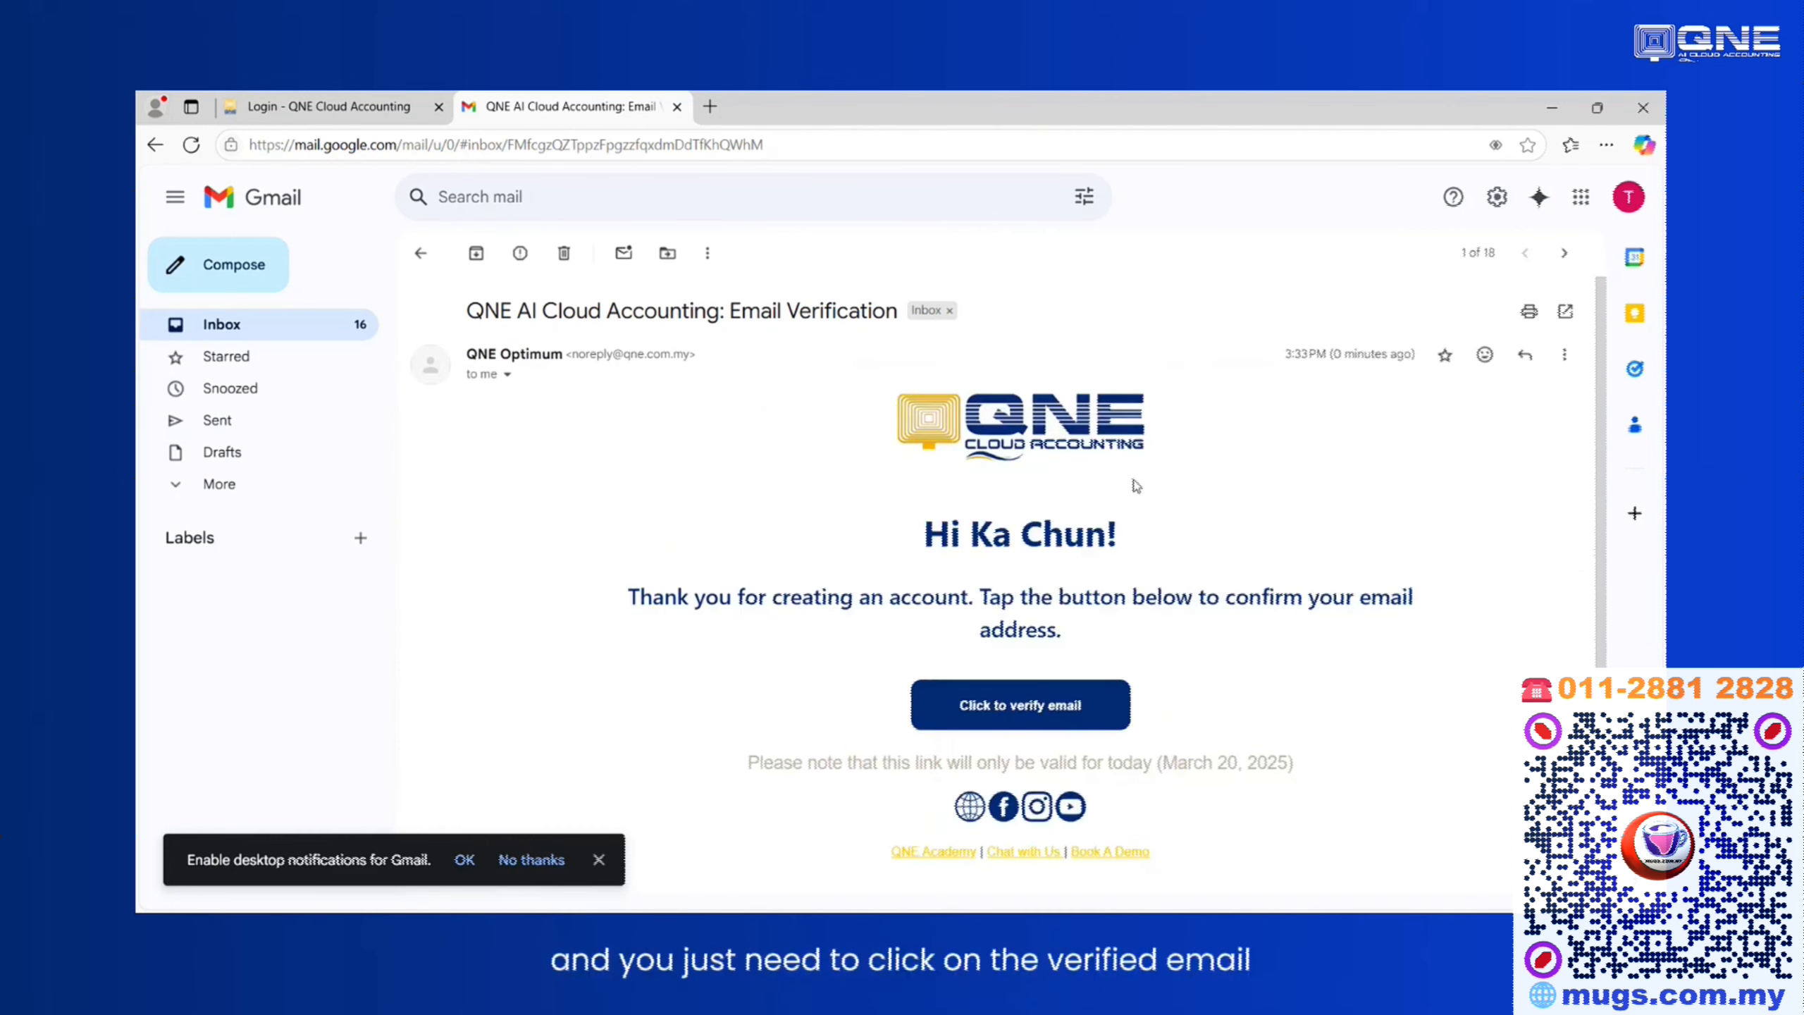
pyautogui.scroll(-2, 1132, 484)
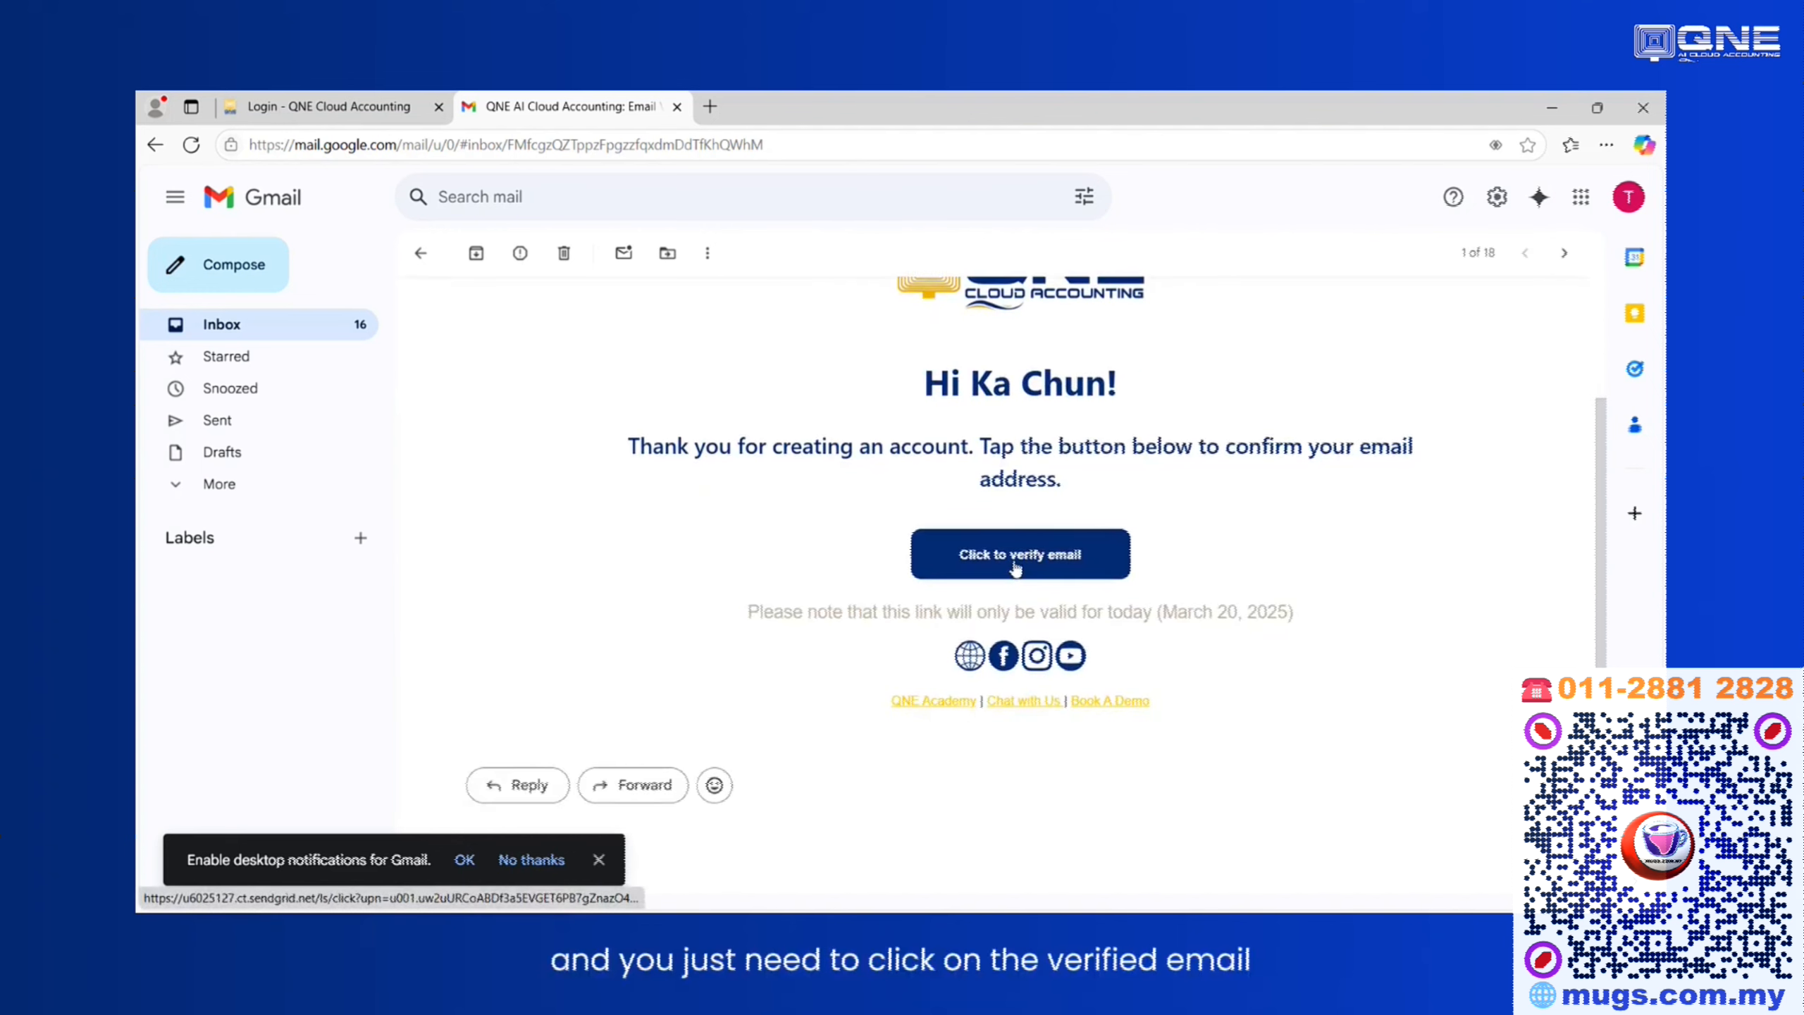
pyautogui.click(1017, 561)
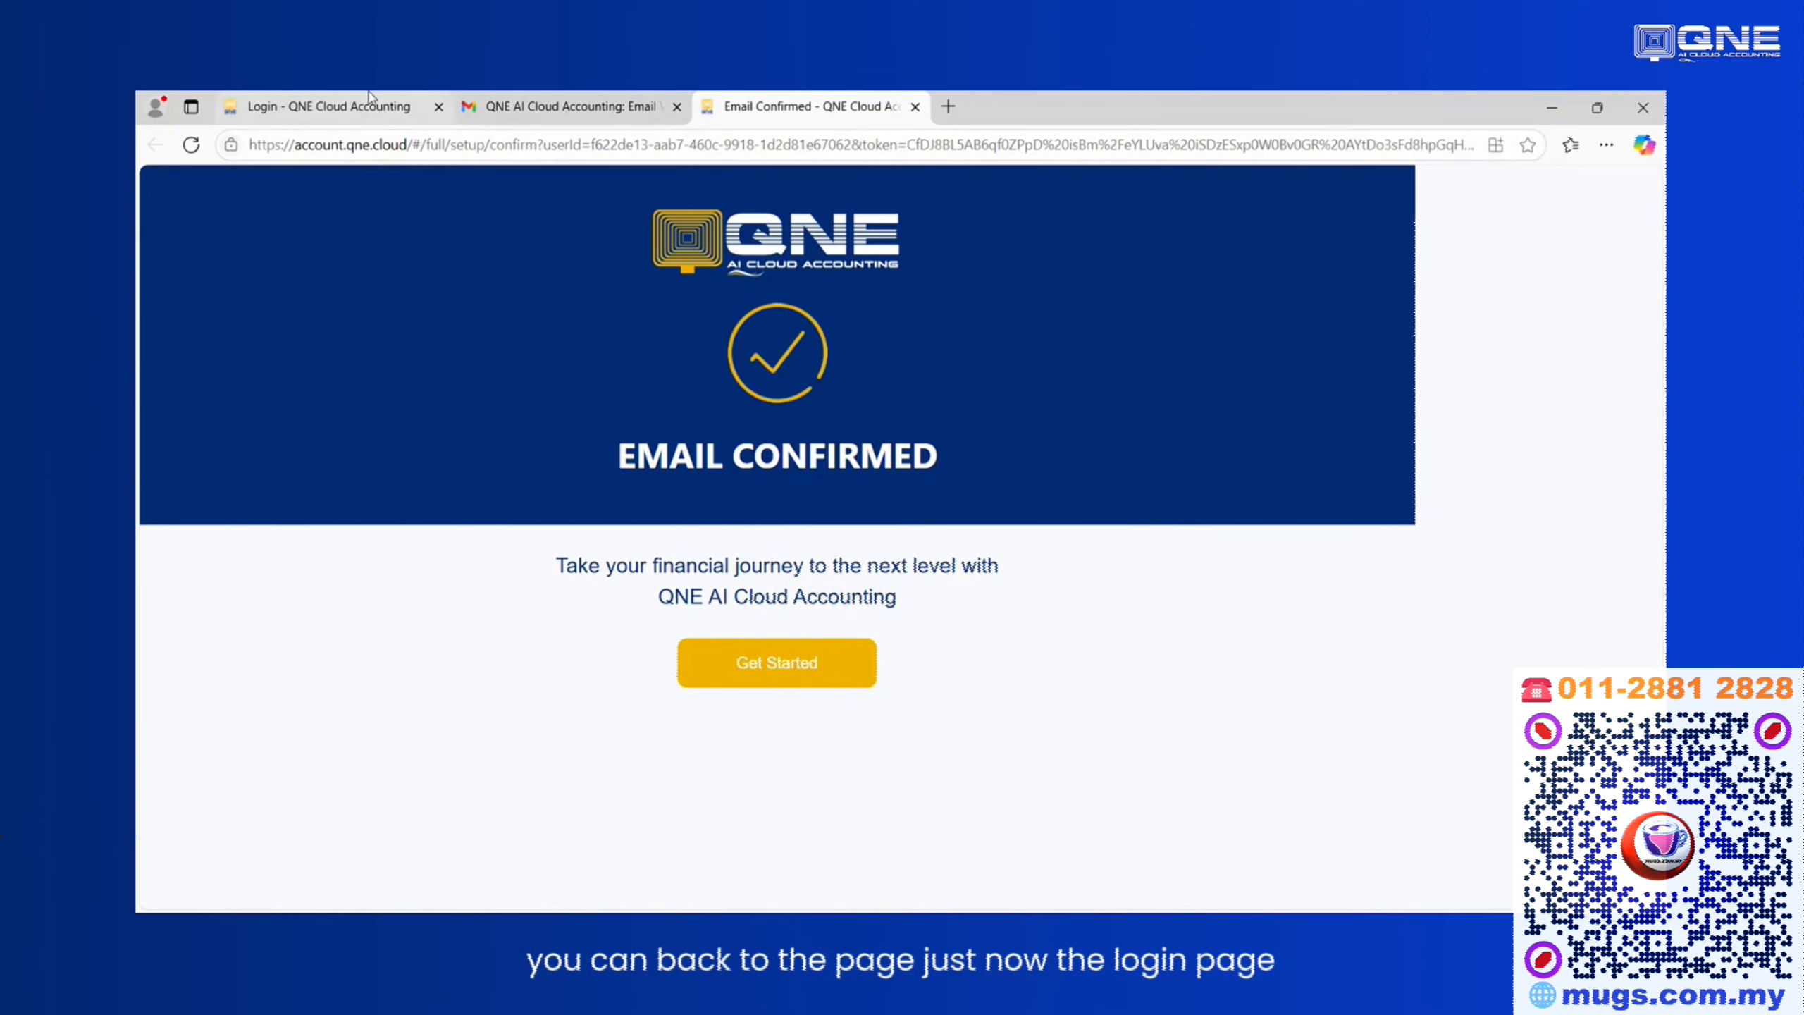
# Return to the login page and paste the newly registered e-mail address into the Email field.
pyautogui.click(307, 107)
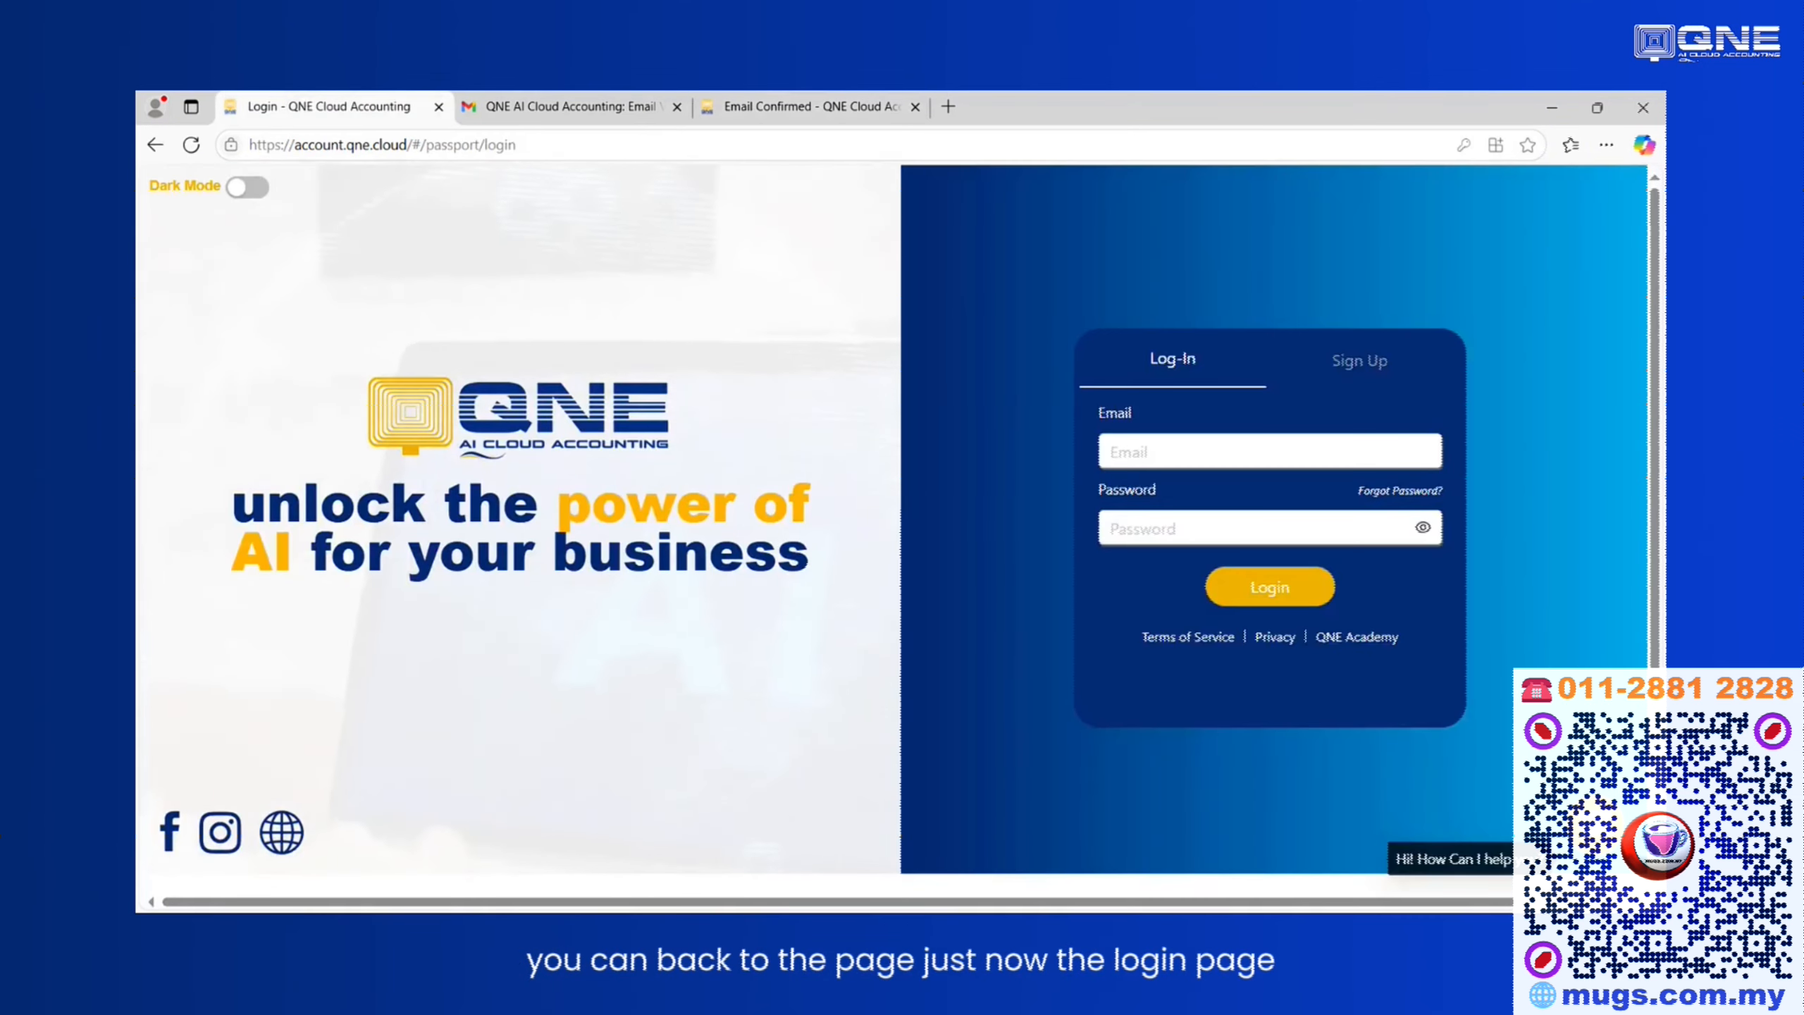
pyautogui.click(1231, 446)
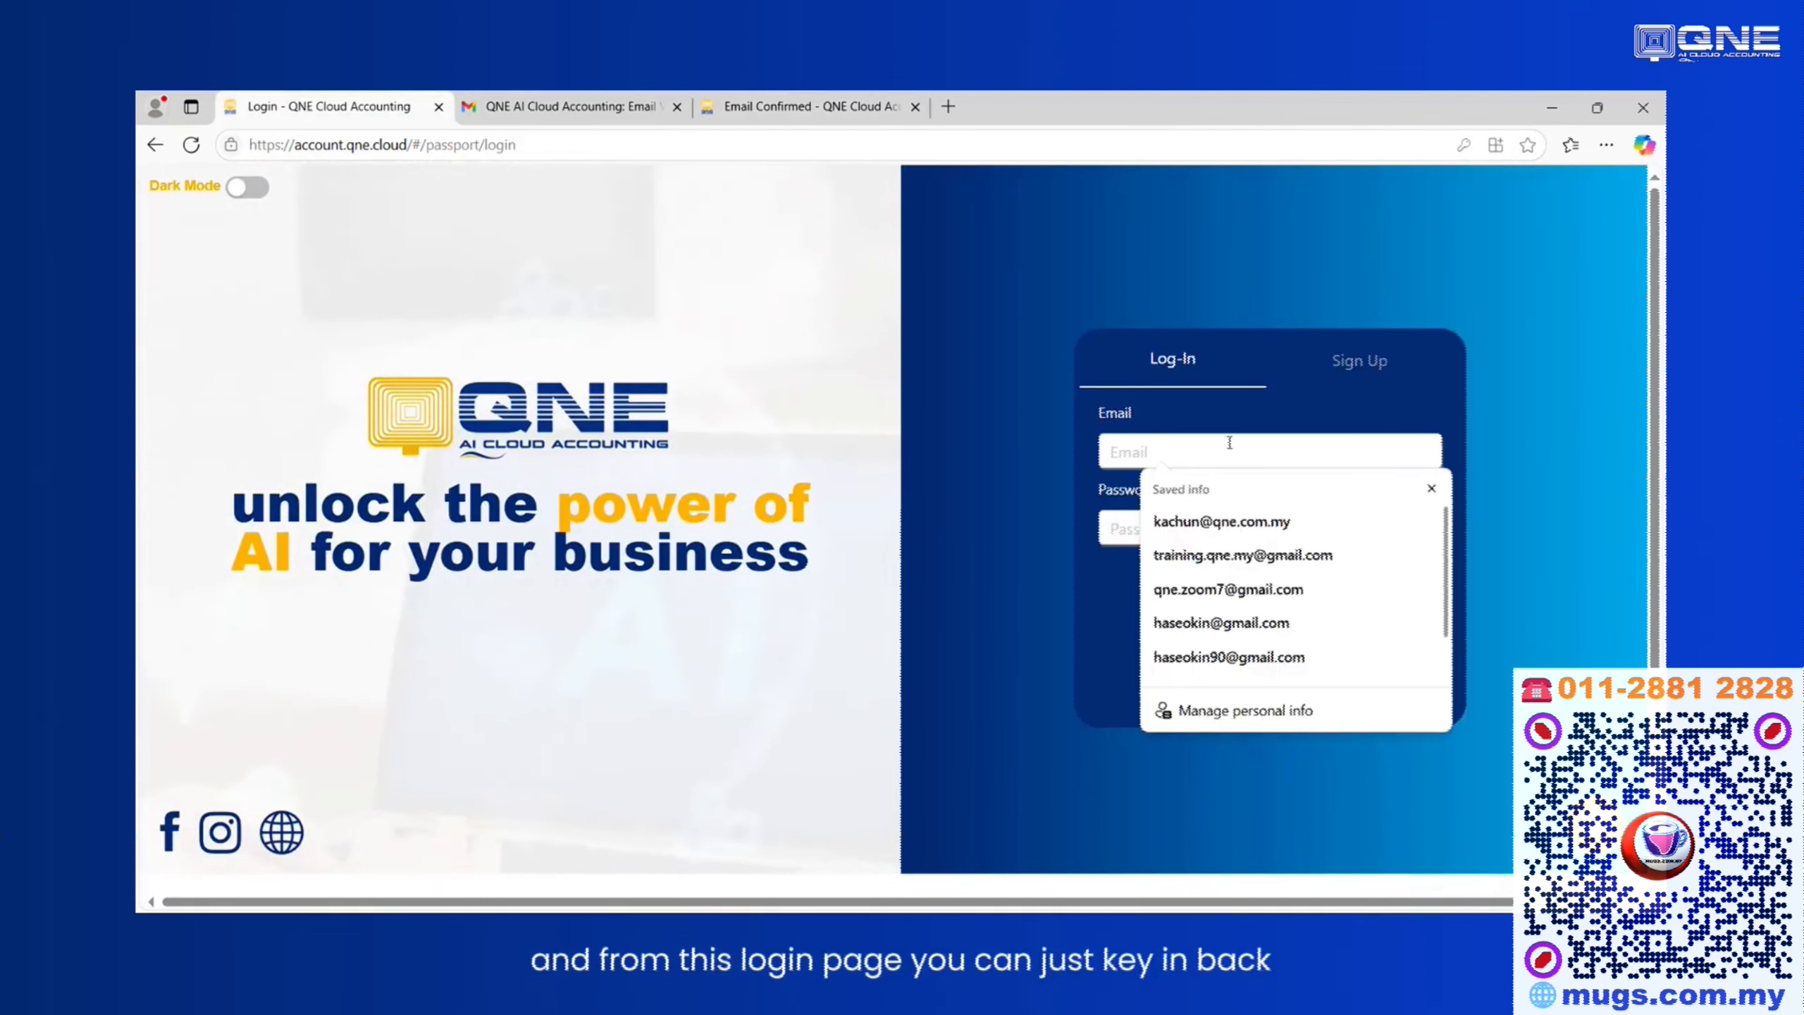
pyautogui.hotkey('ctrl', 'v')
pyautogui.click(1020, 477)
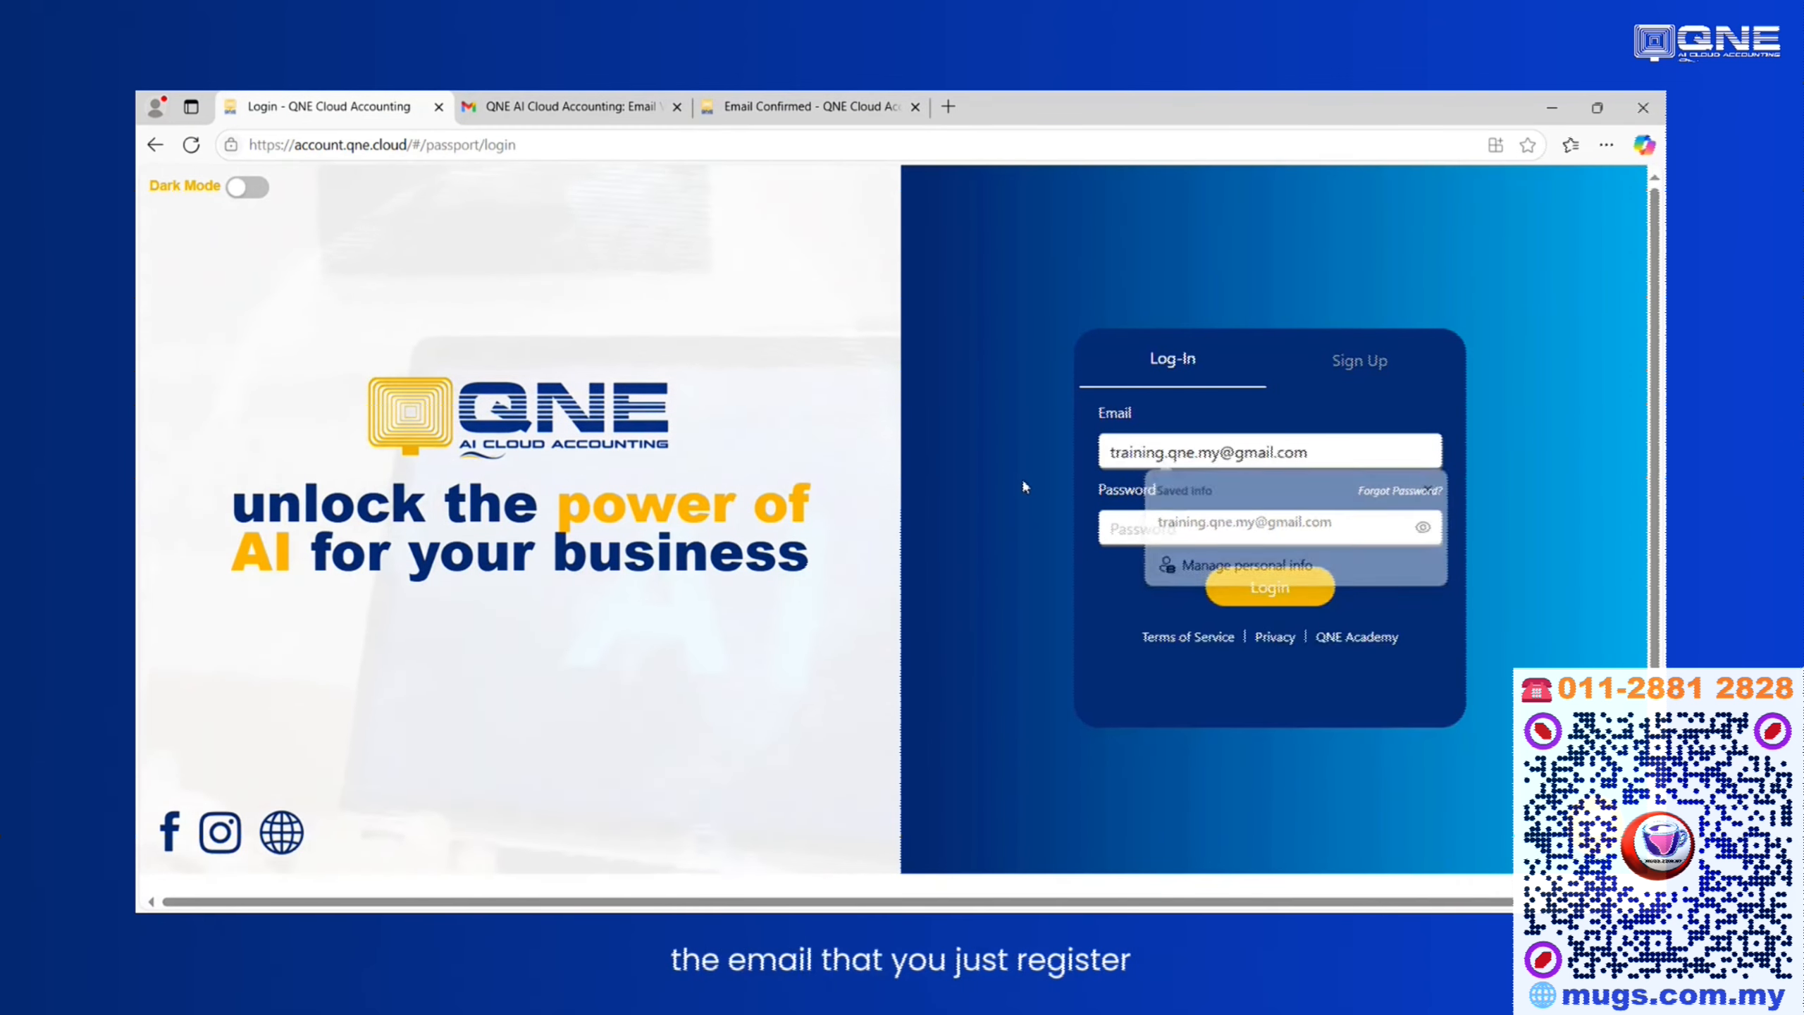
# Enter the account password and log in.
pyautogui.click(1170, 522)
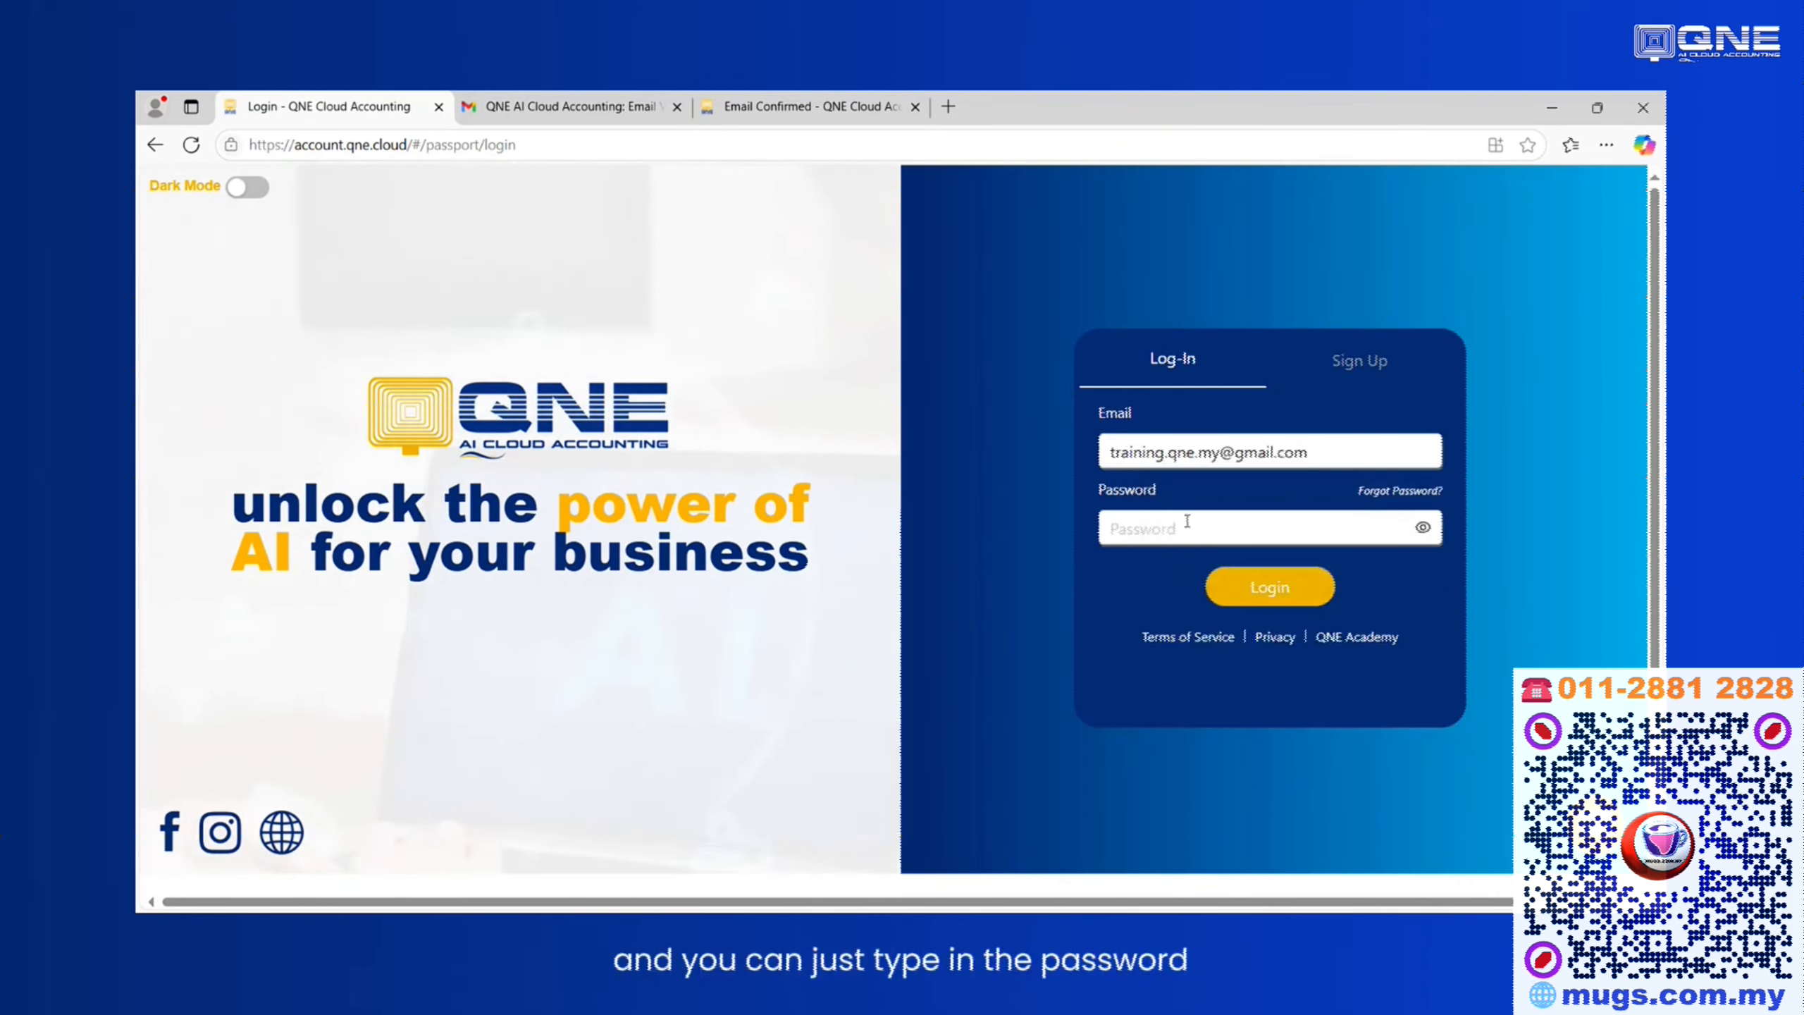
pyautogui.write('••')
pyautogui.press('BackSpace')
pyautogui.press('BackSpace')
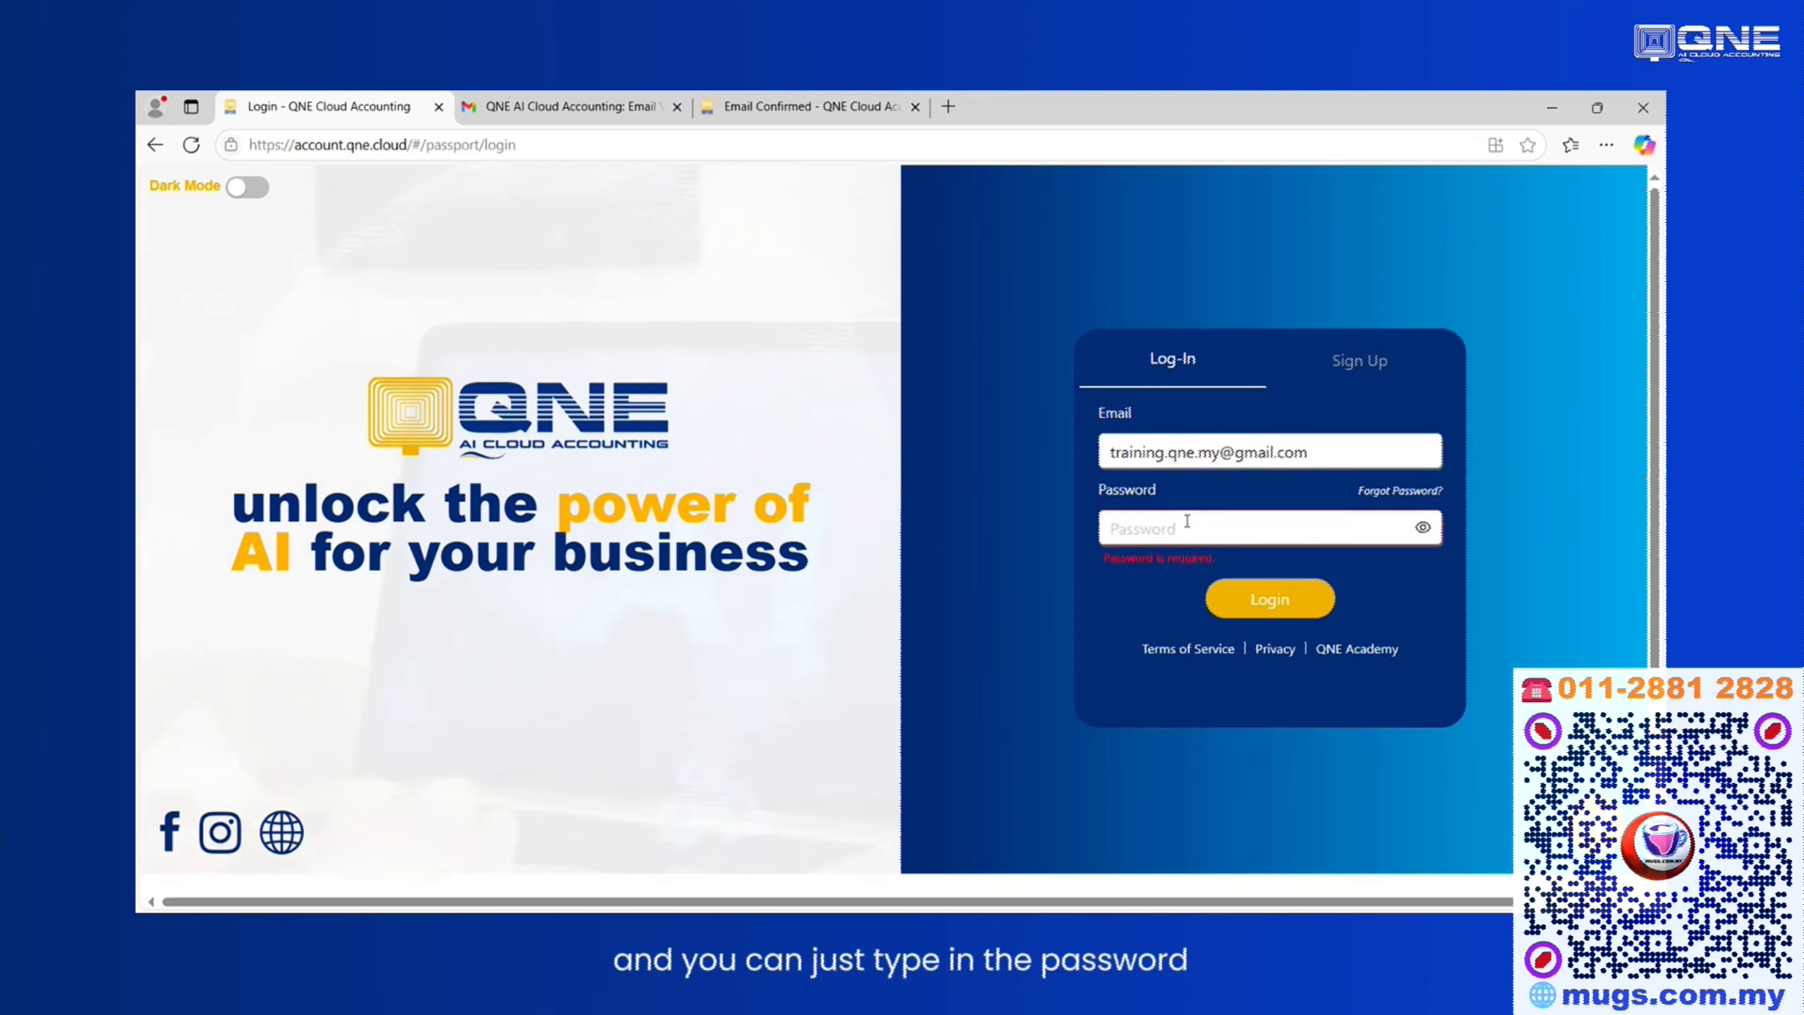
pyautogui.write('•••••••••')
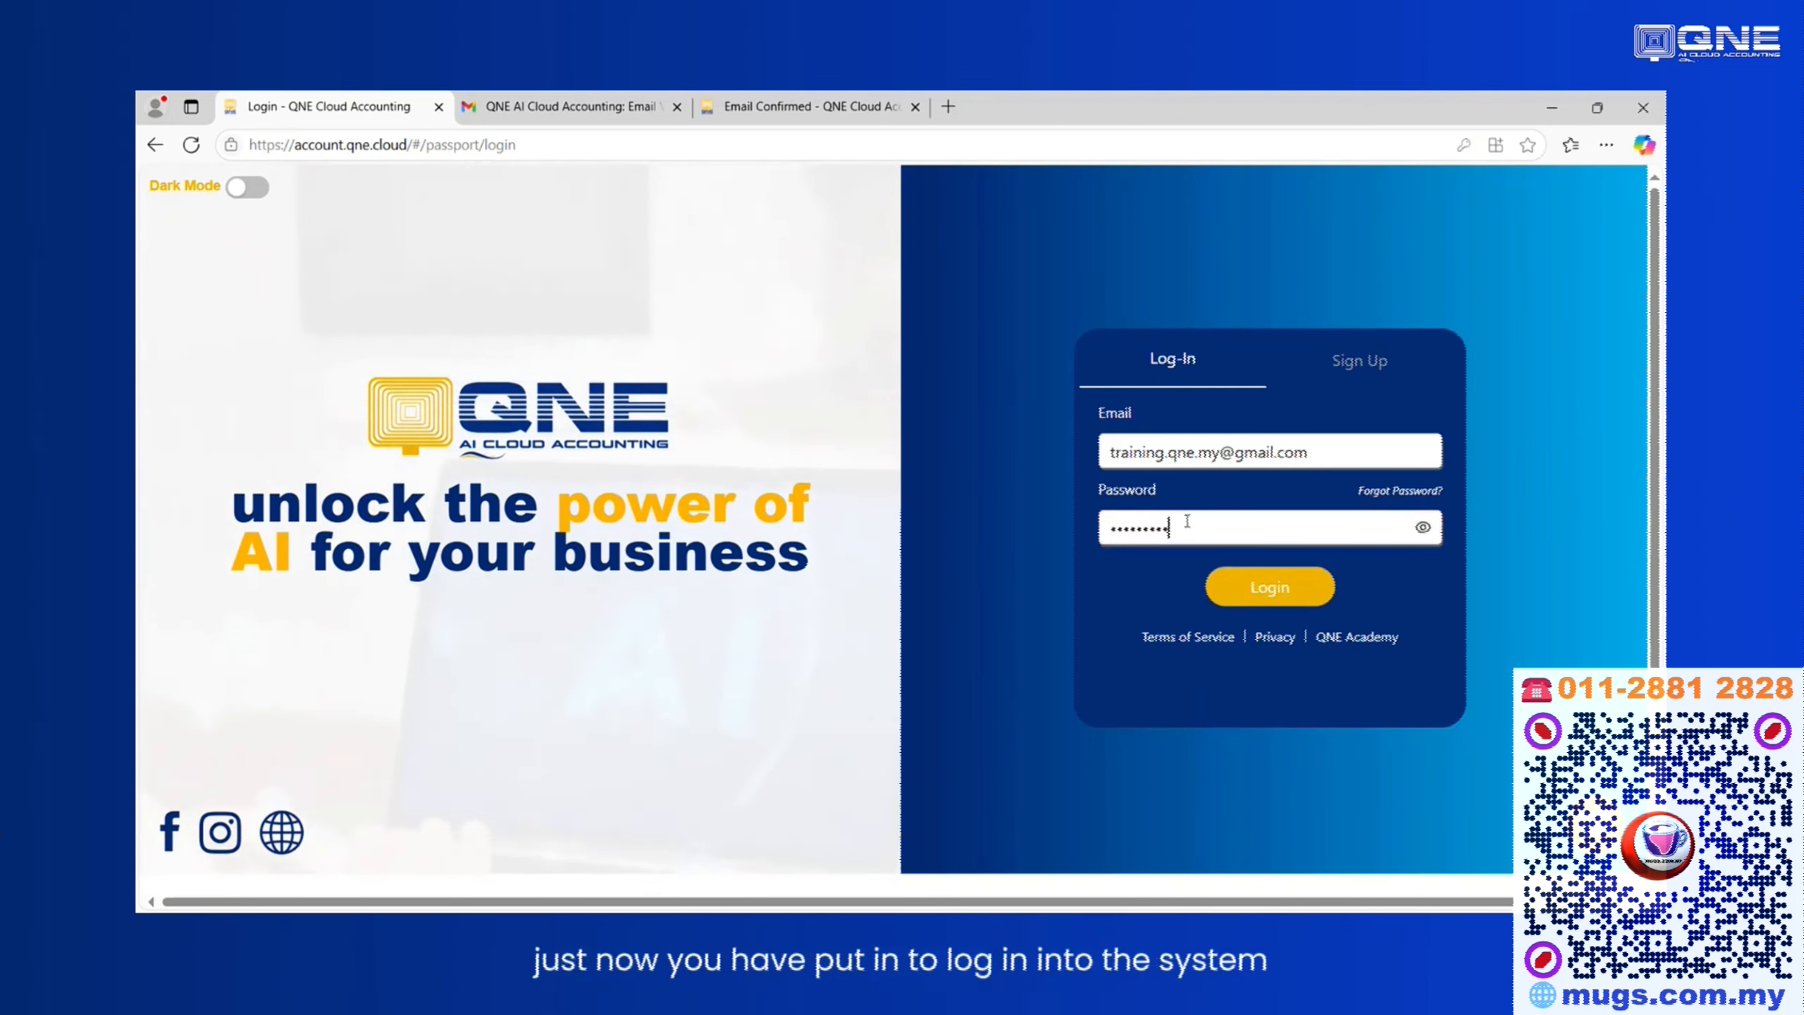
pyautogui.press('Return')
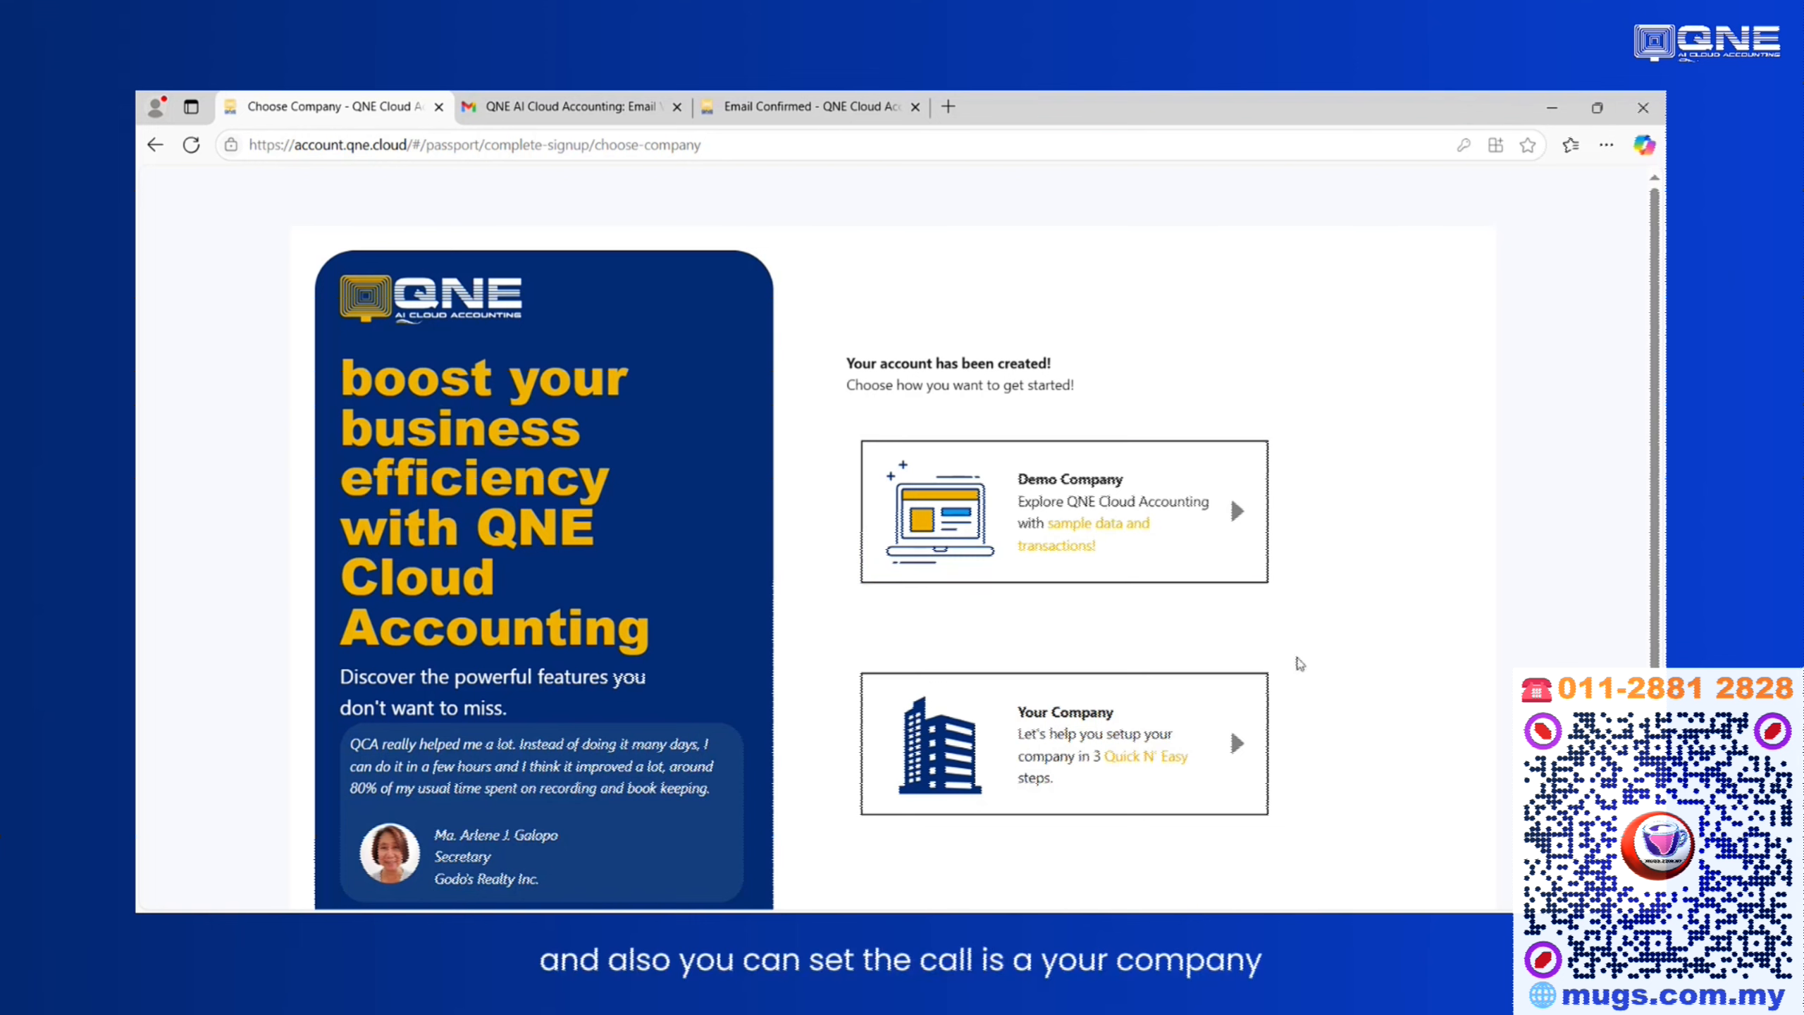
# Choose to set up Your Company instead of the demo company and start the quick setup.
pyautogui.scroll(-2, 1214, 651)
pyautogui.scroll(2, 1147, 627)
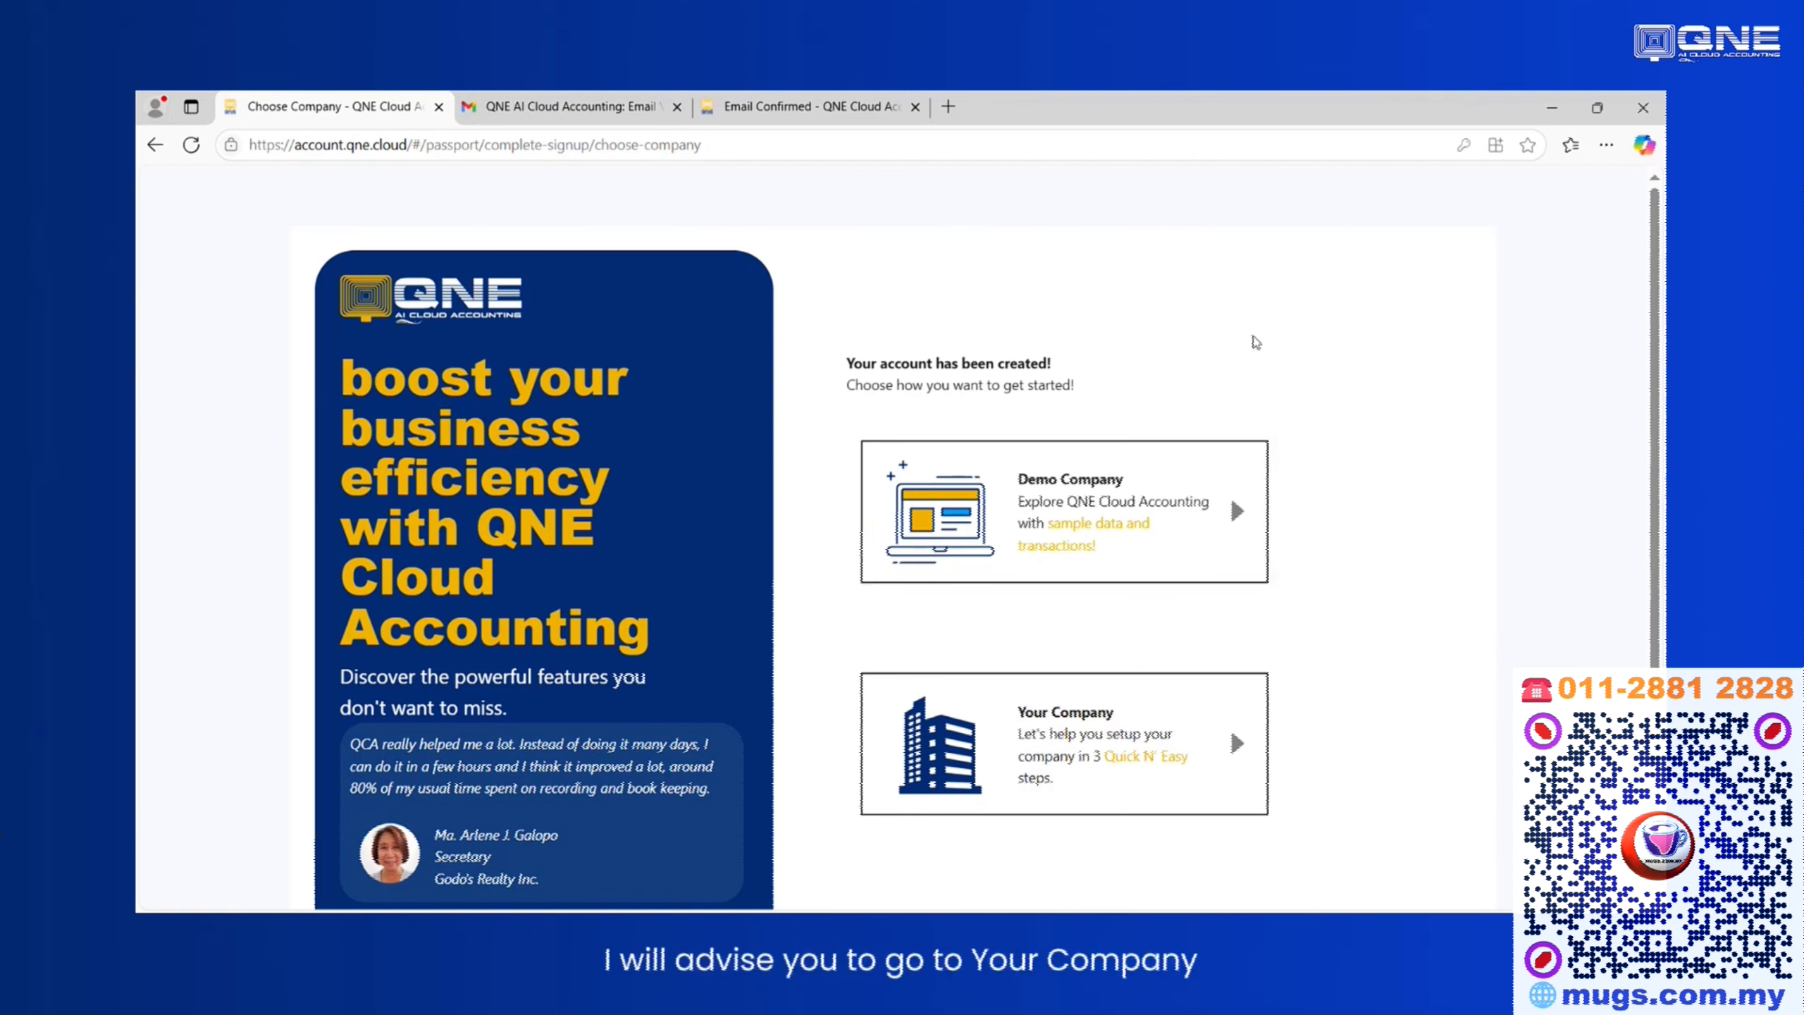
pyautogui.scroll(-2, 1207, 440)
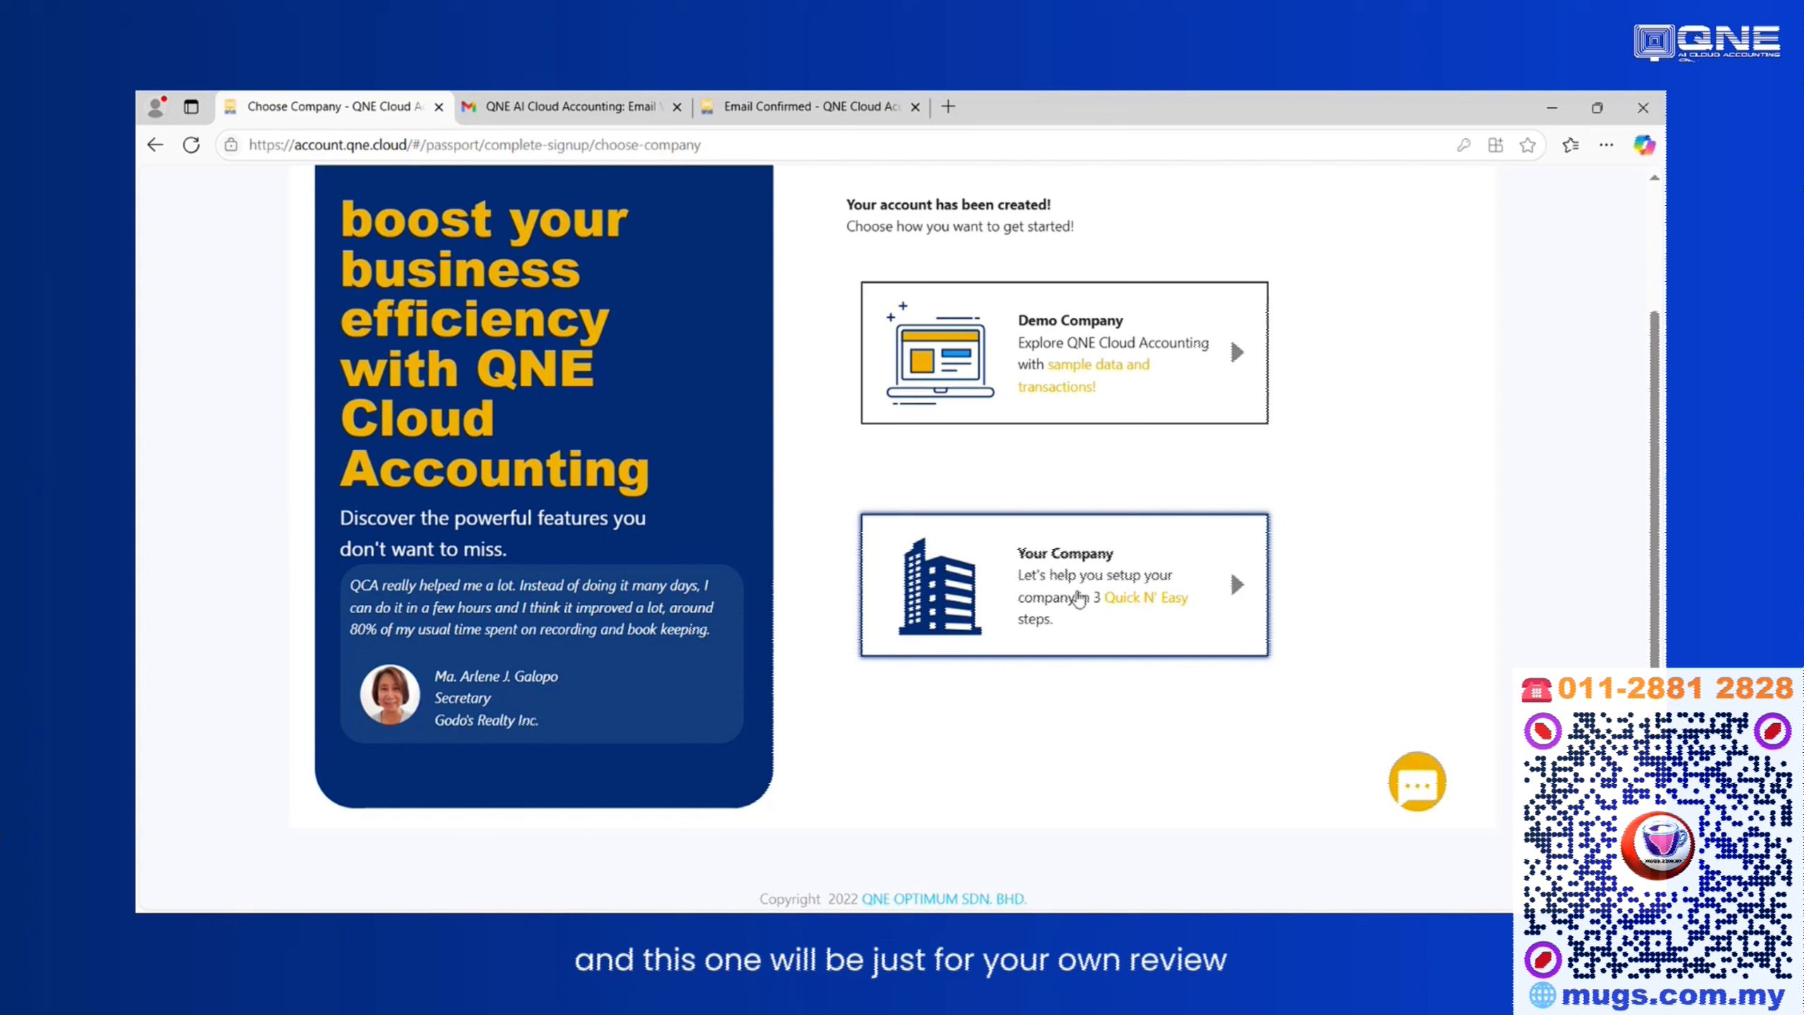
pyautogui.click(1078, 599)
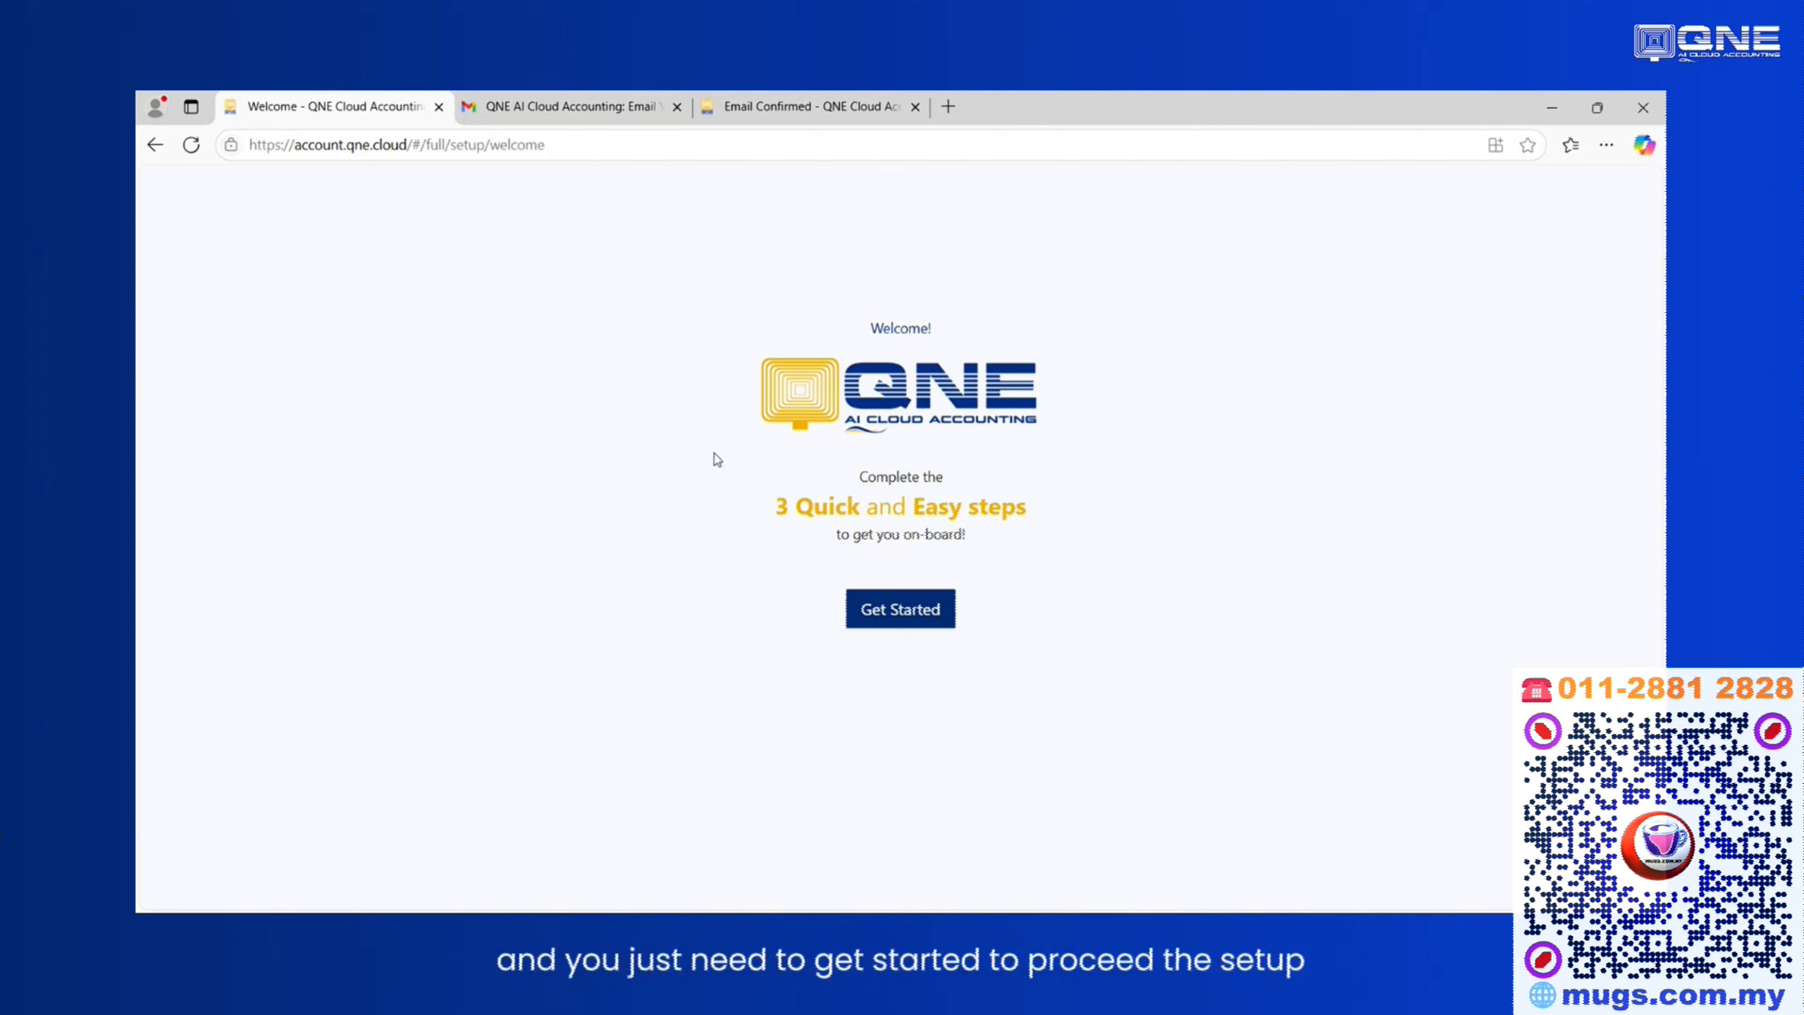
pyautogui.click(888, 612)
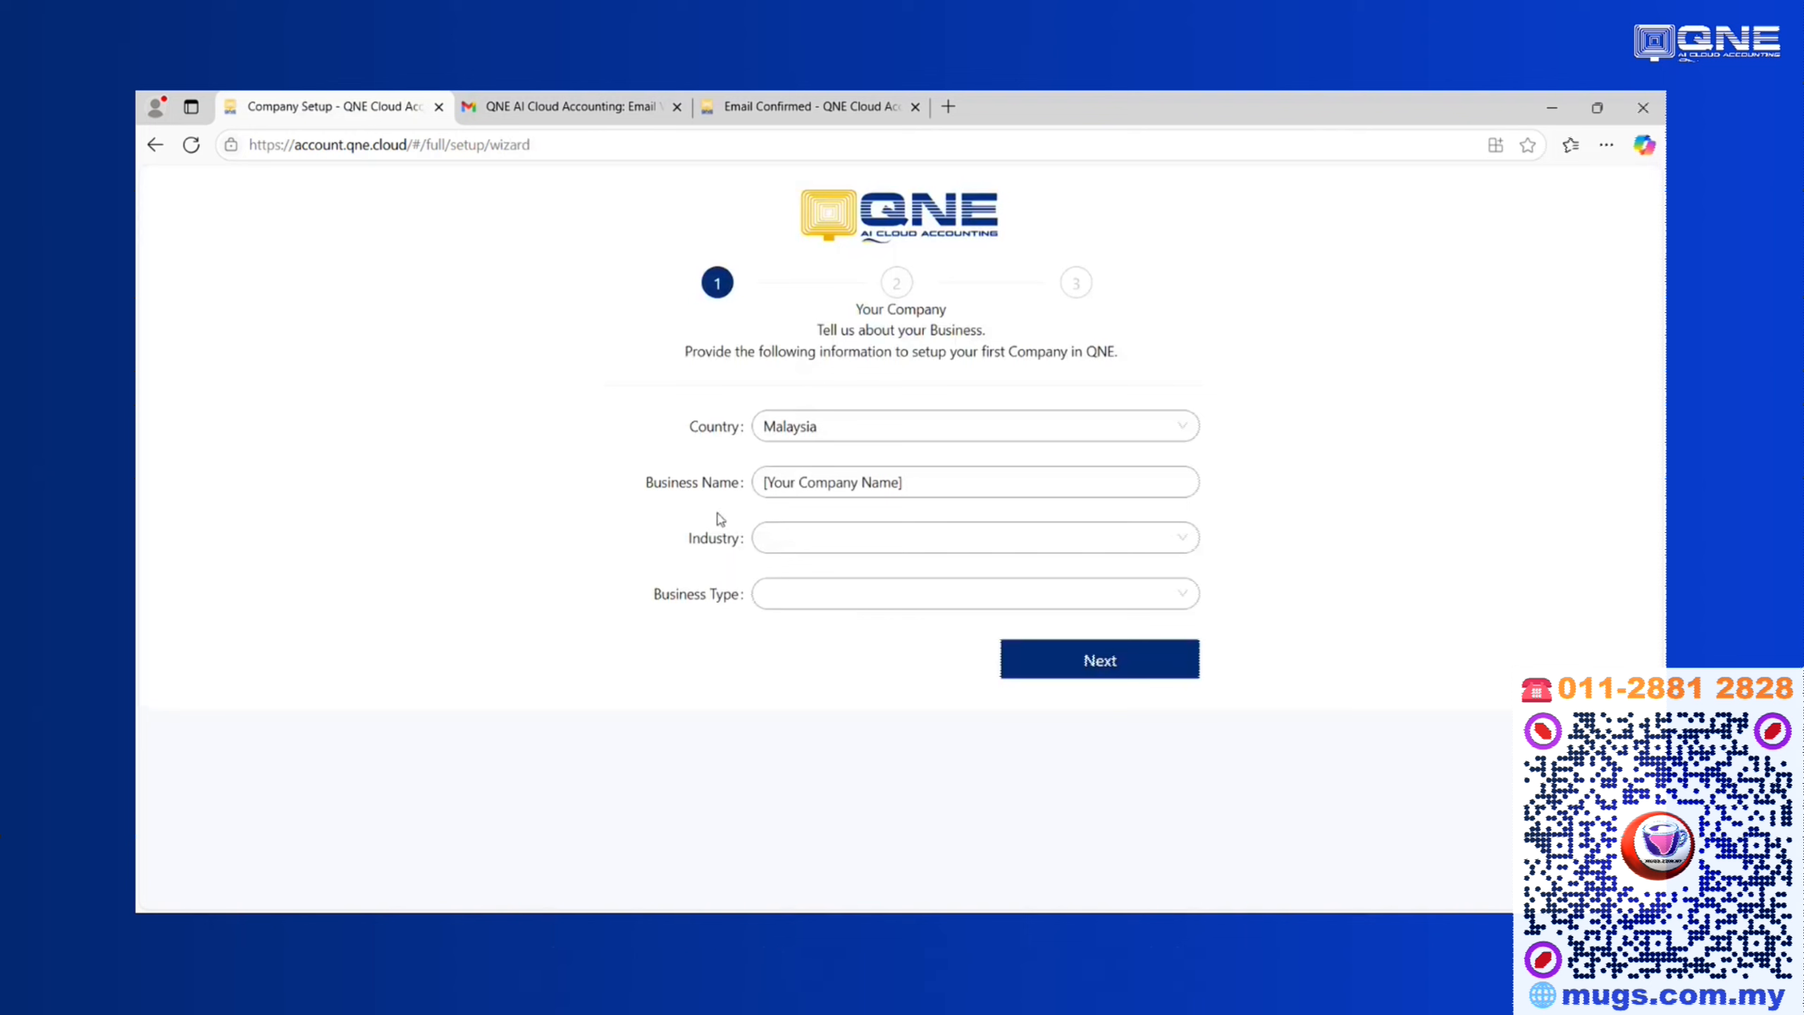
# Select Malaysia as the country and name the business SAMPLE TRADING COMPANY.
pyautogui.click(839, 438)
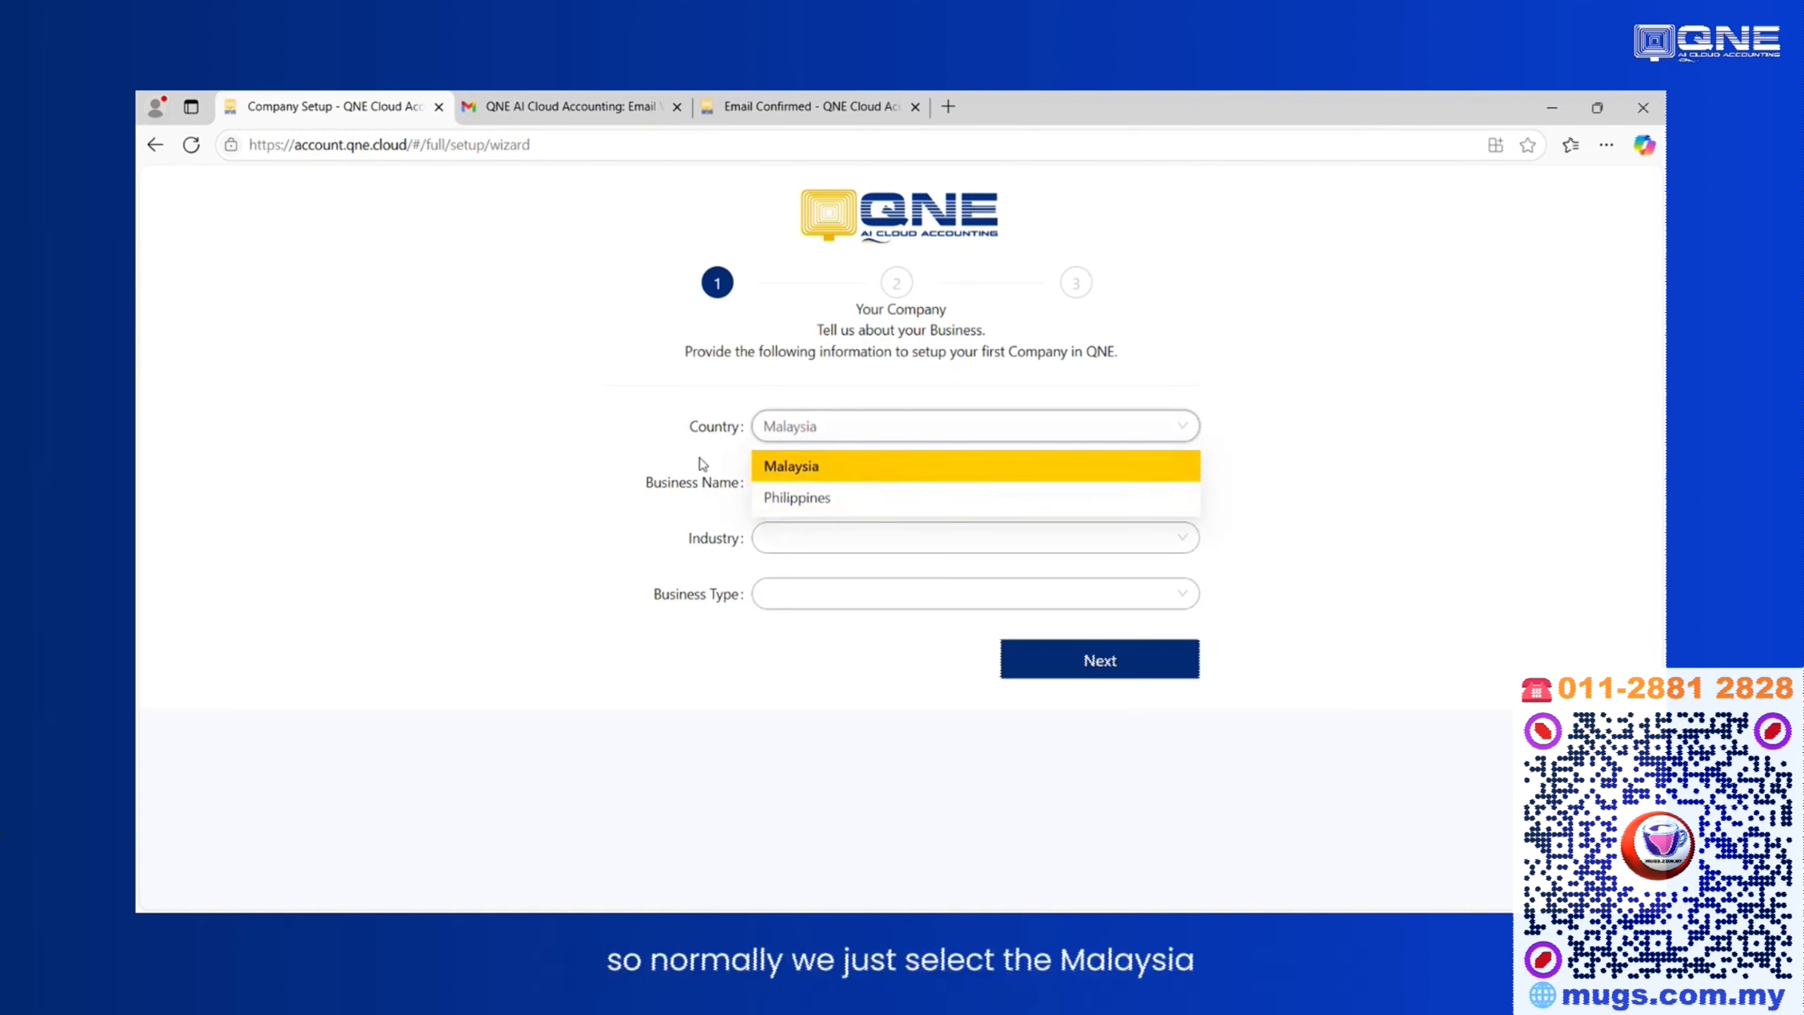
pyautogui.click(794, 467)
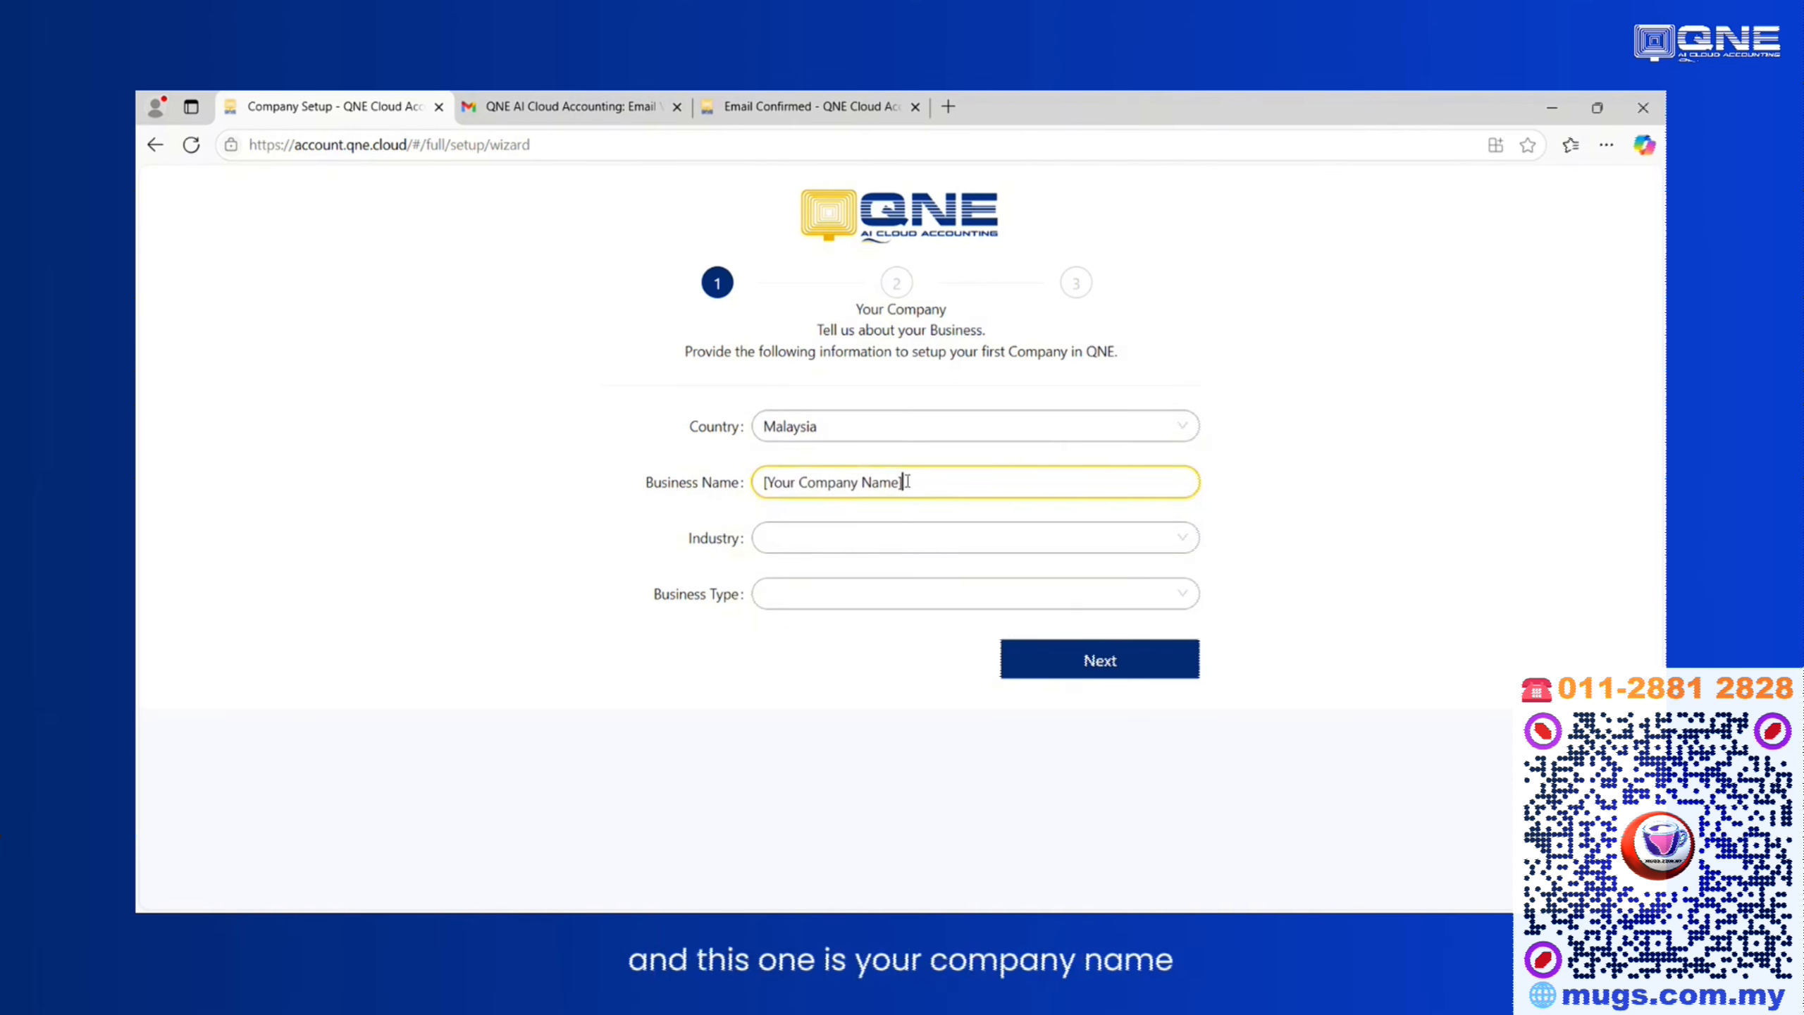
pyautogui.moveTo(906, 482); pyautogui.dragTo(685, 476)
pyautogui.write('s')
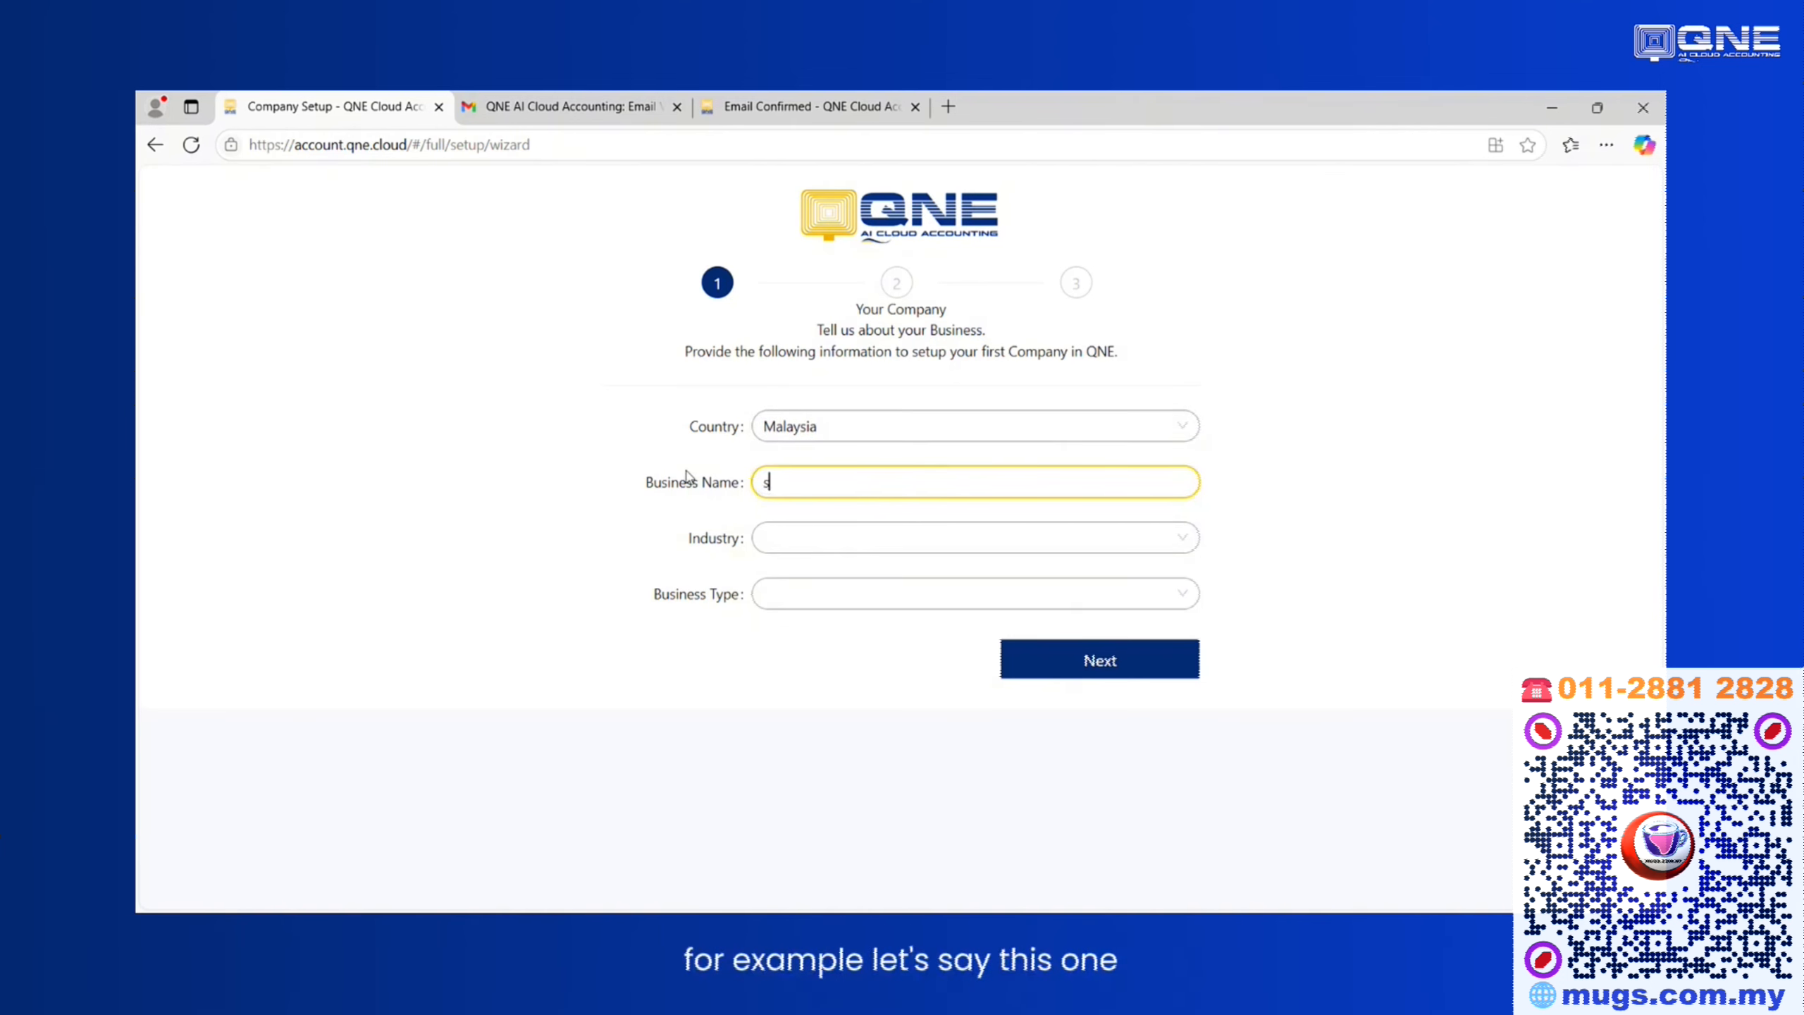
pyautogui.press('BackSpace')
pyautogui.write('SAMPLE')
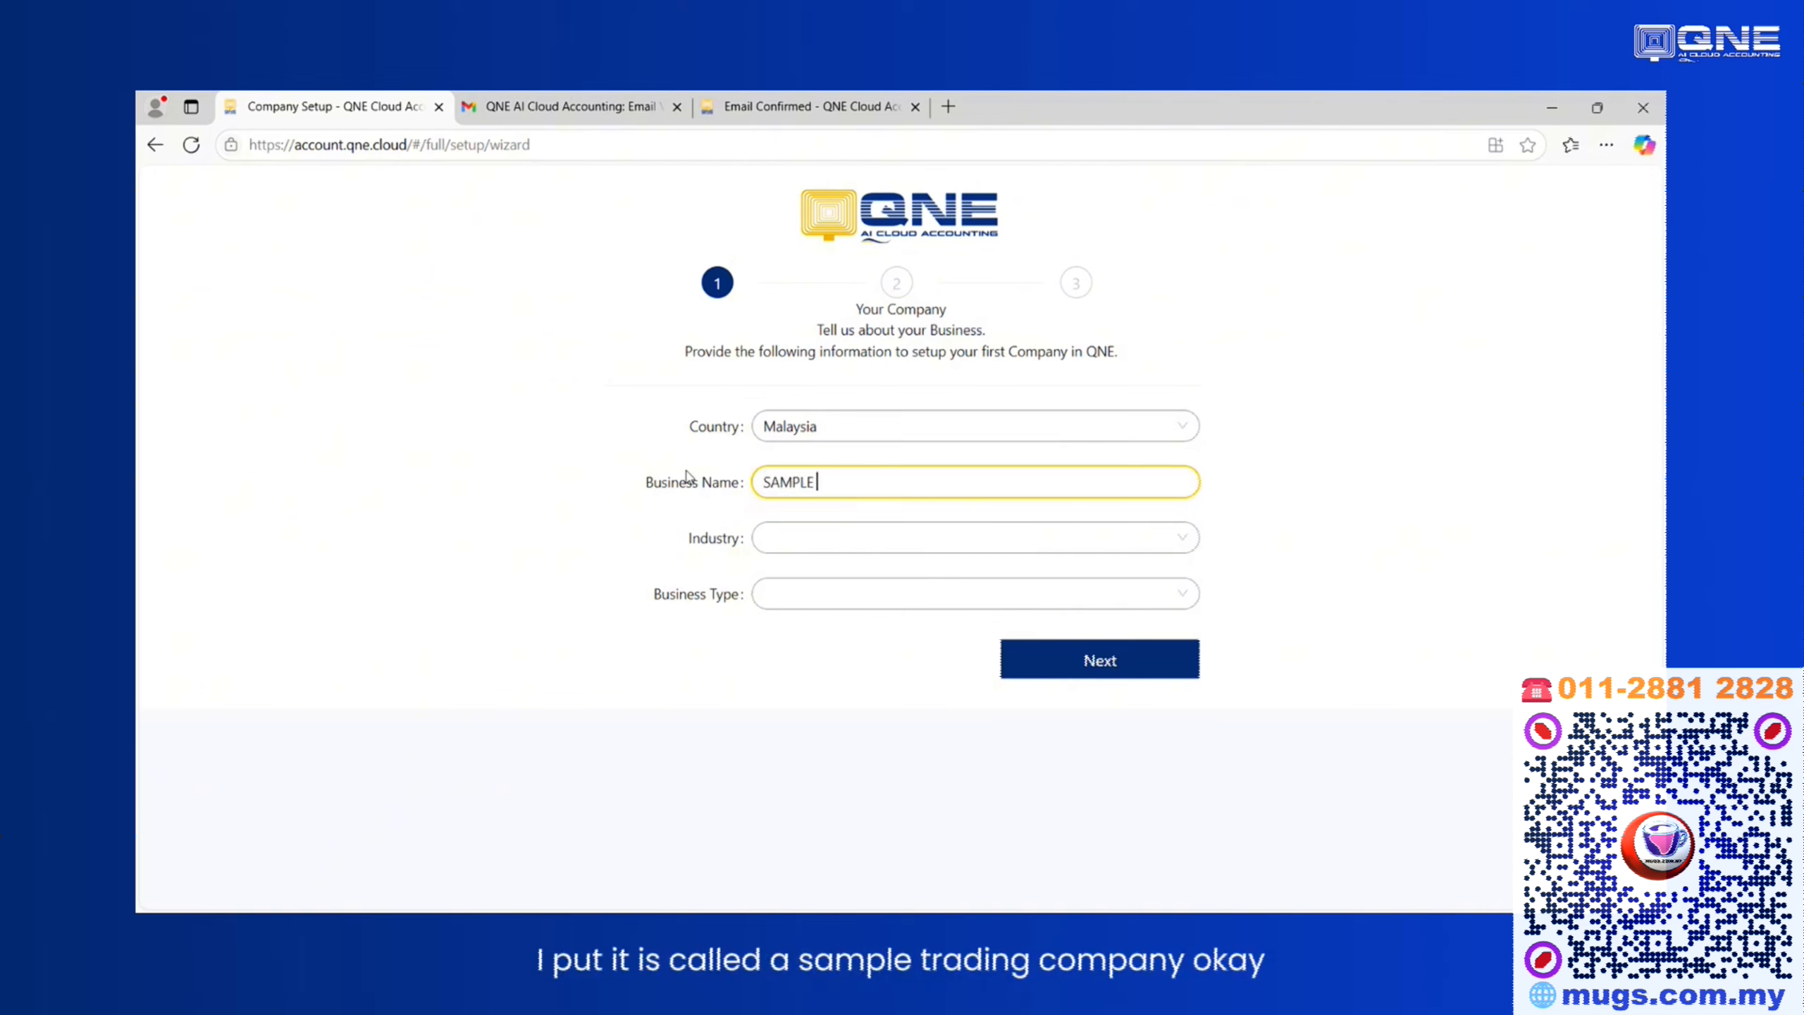
pyautogui.write(' TRADING COMPANY')
# Set the industry to Others and the business type to Corporation (Bhd / Sdn Bhd), then continue to the next step.
pyautogui.click(792, 544)
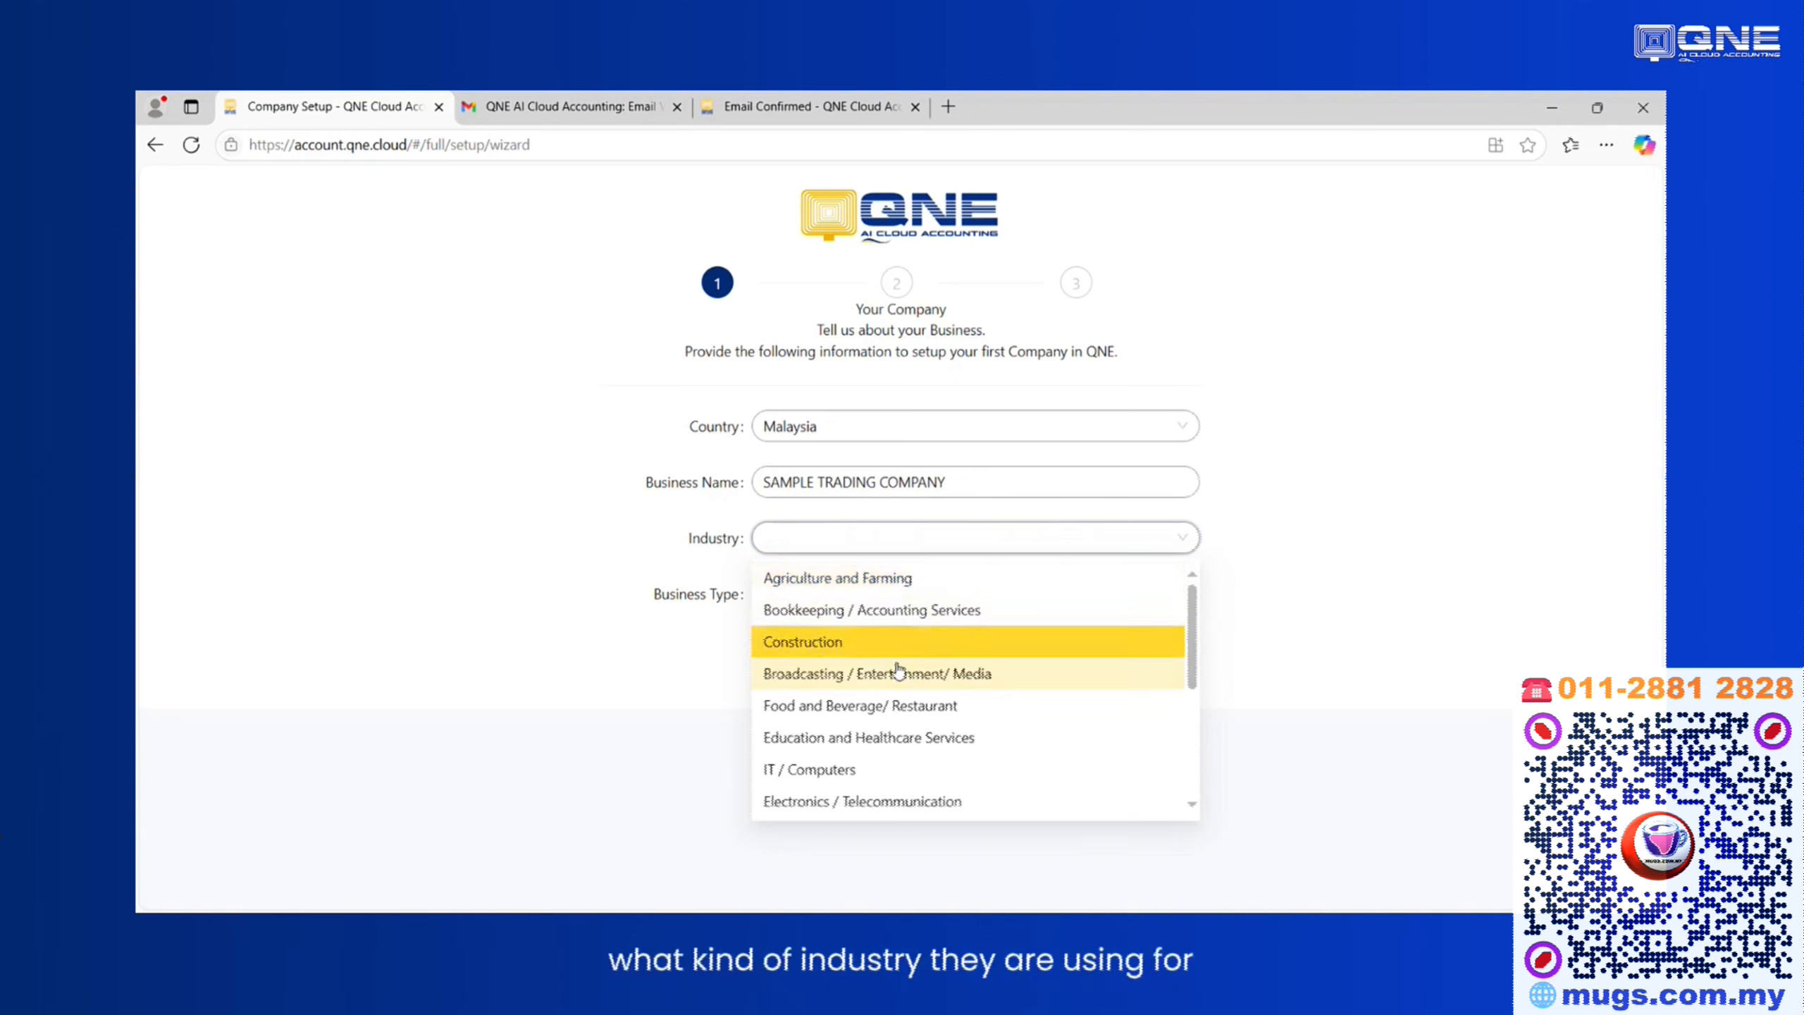
pyautogui.scroll(-3, 909, 658)
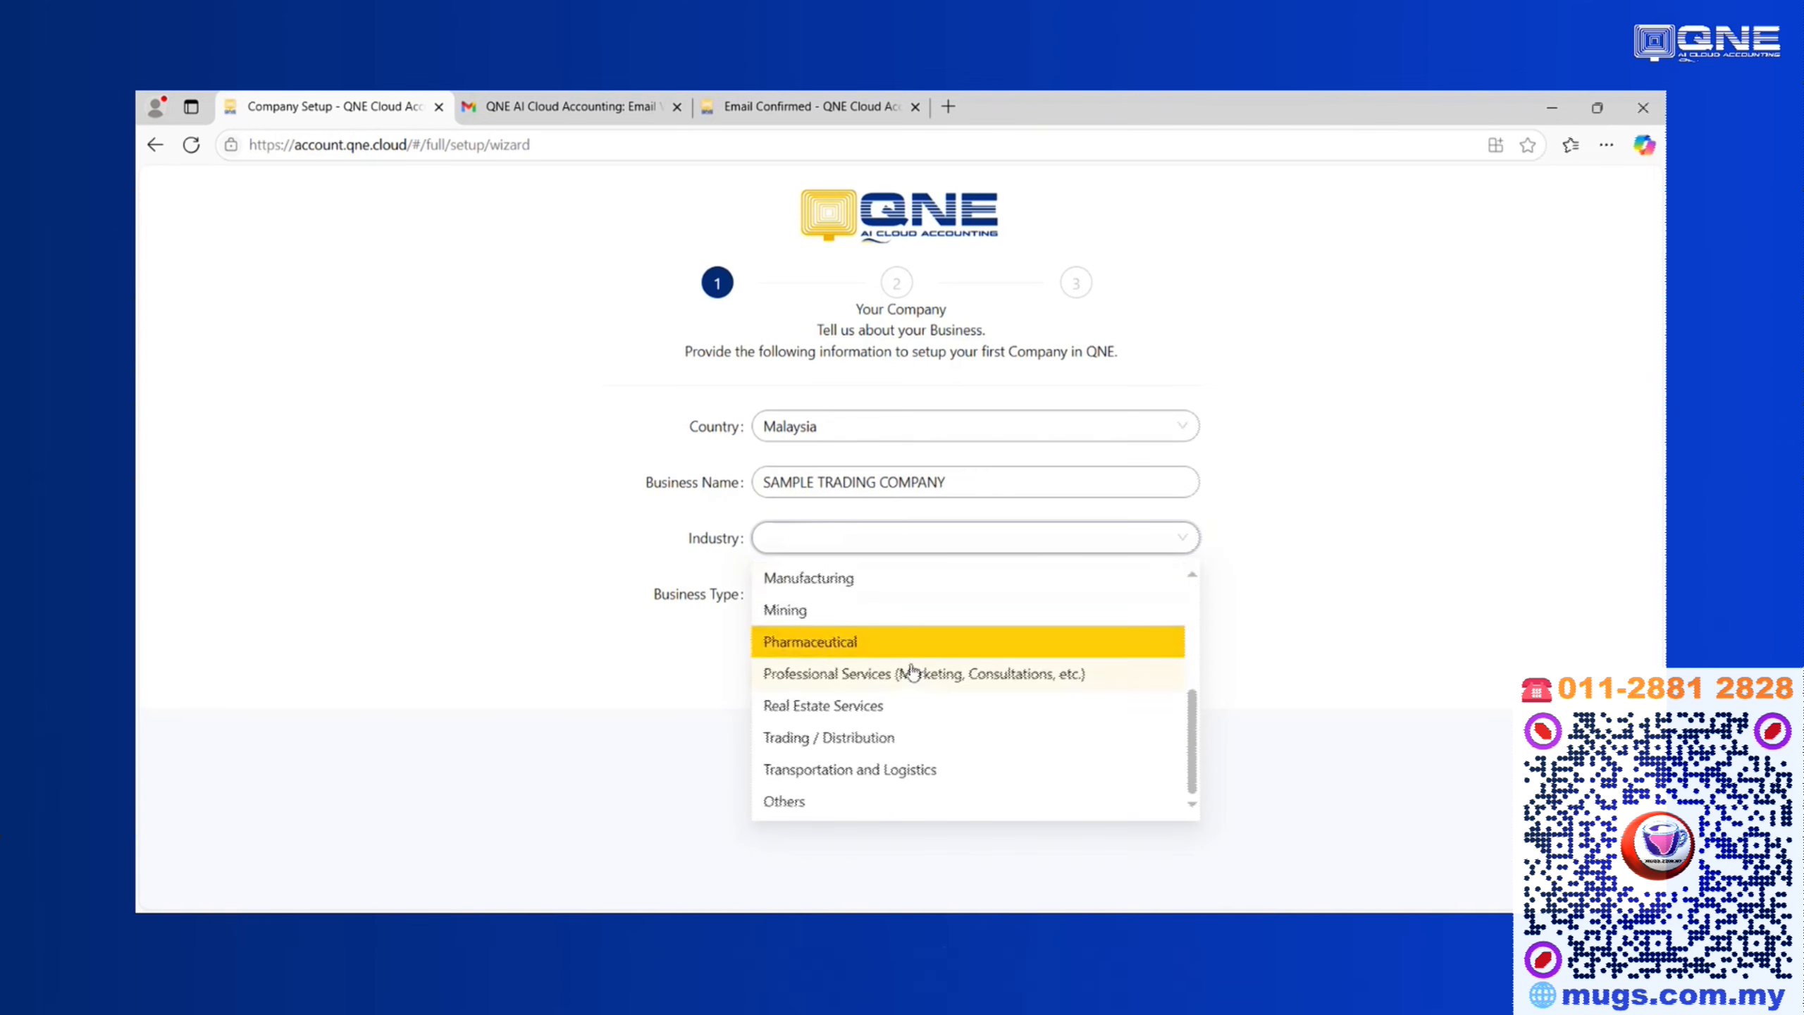
pyautogui.click(781, 801)
pyautogui.click(782, 603)
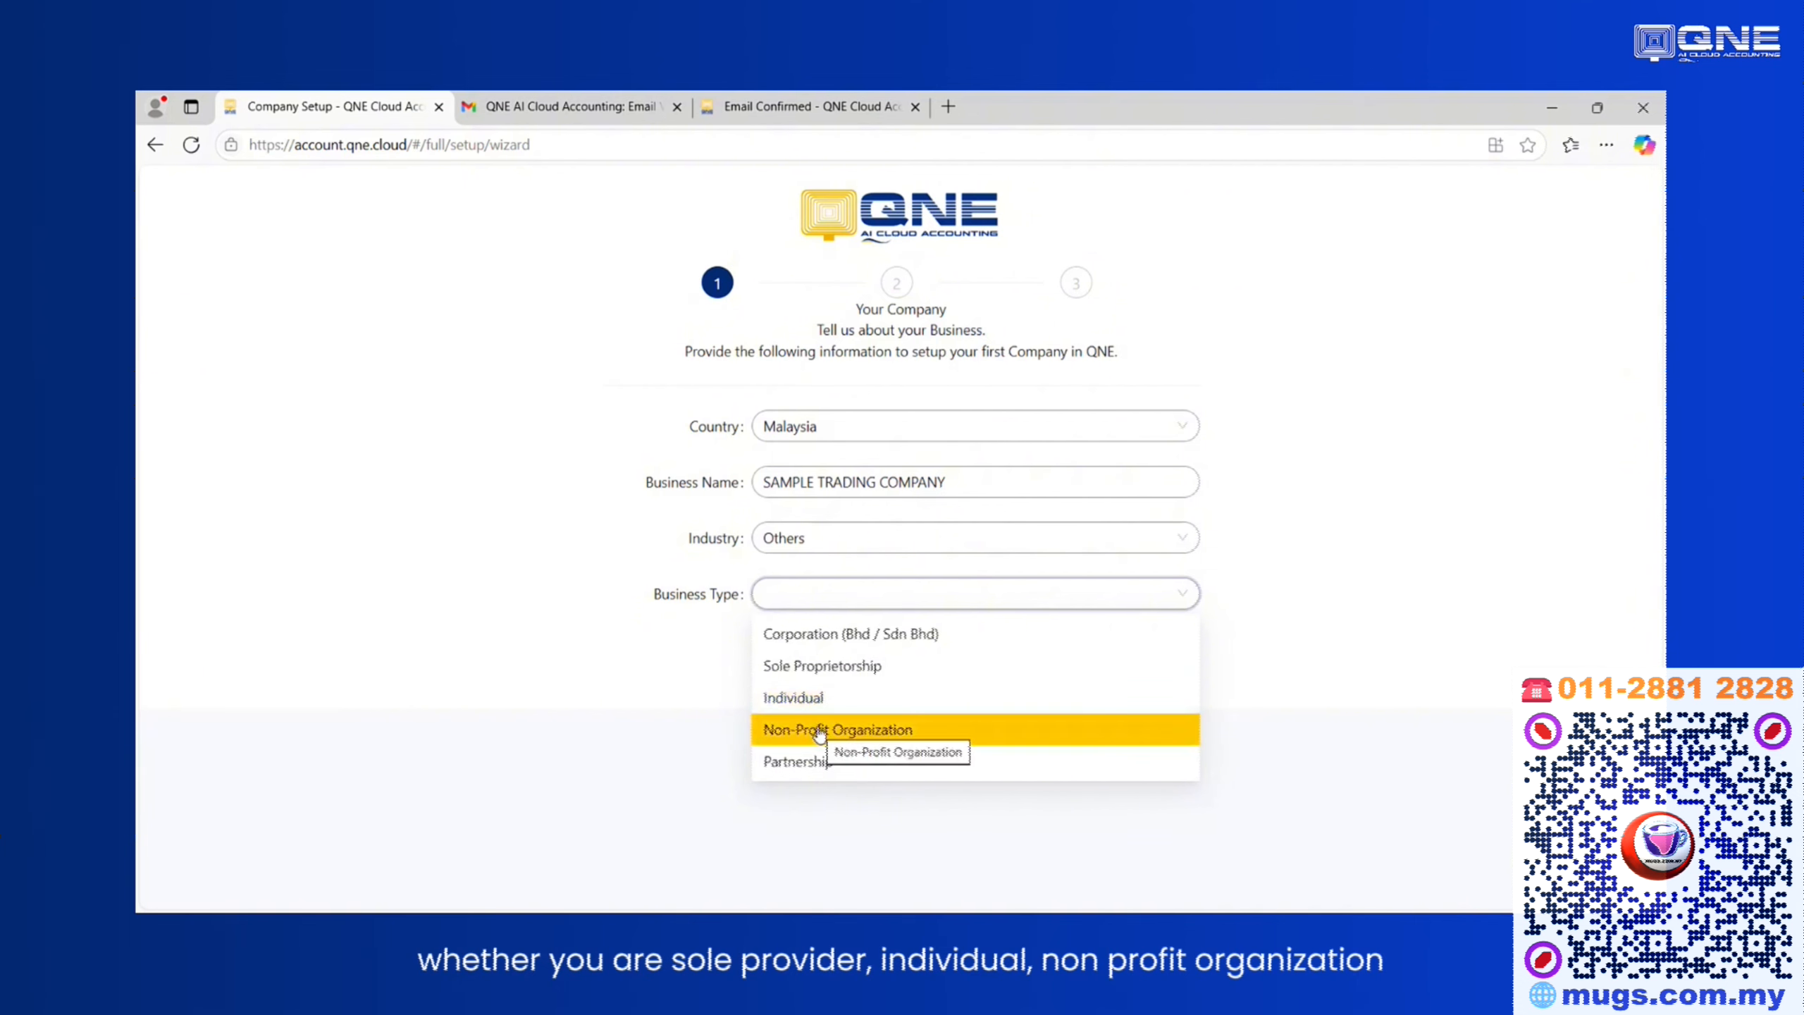
pyautogui.click(813, 640)
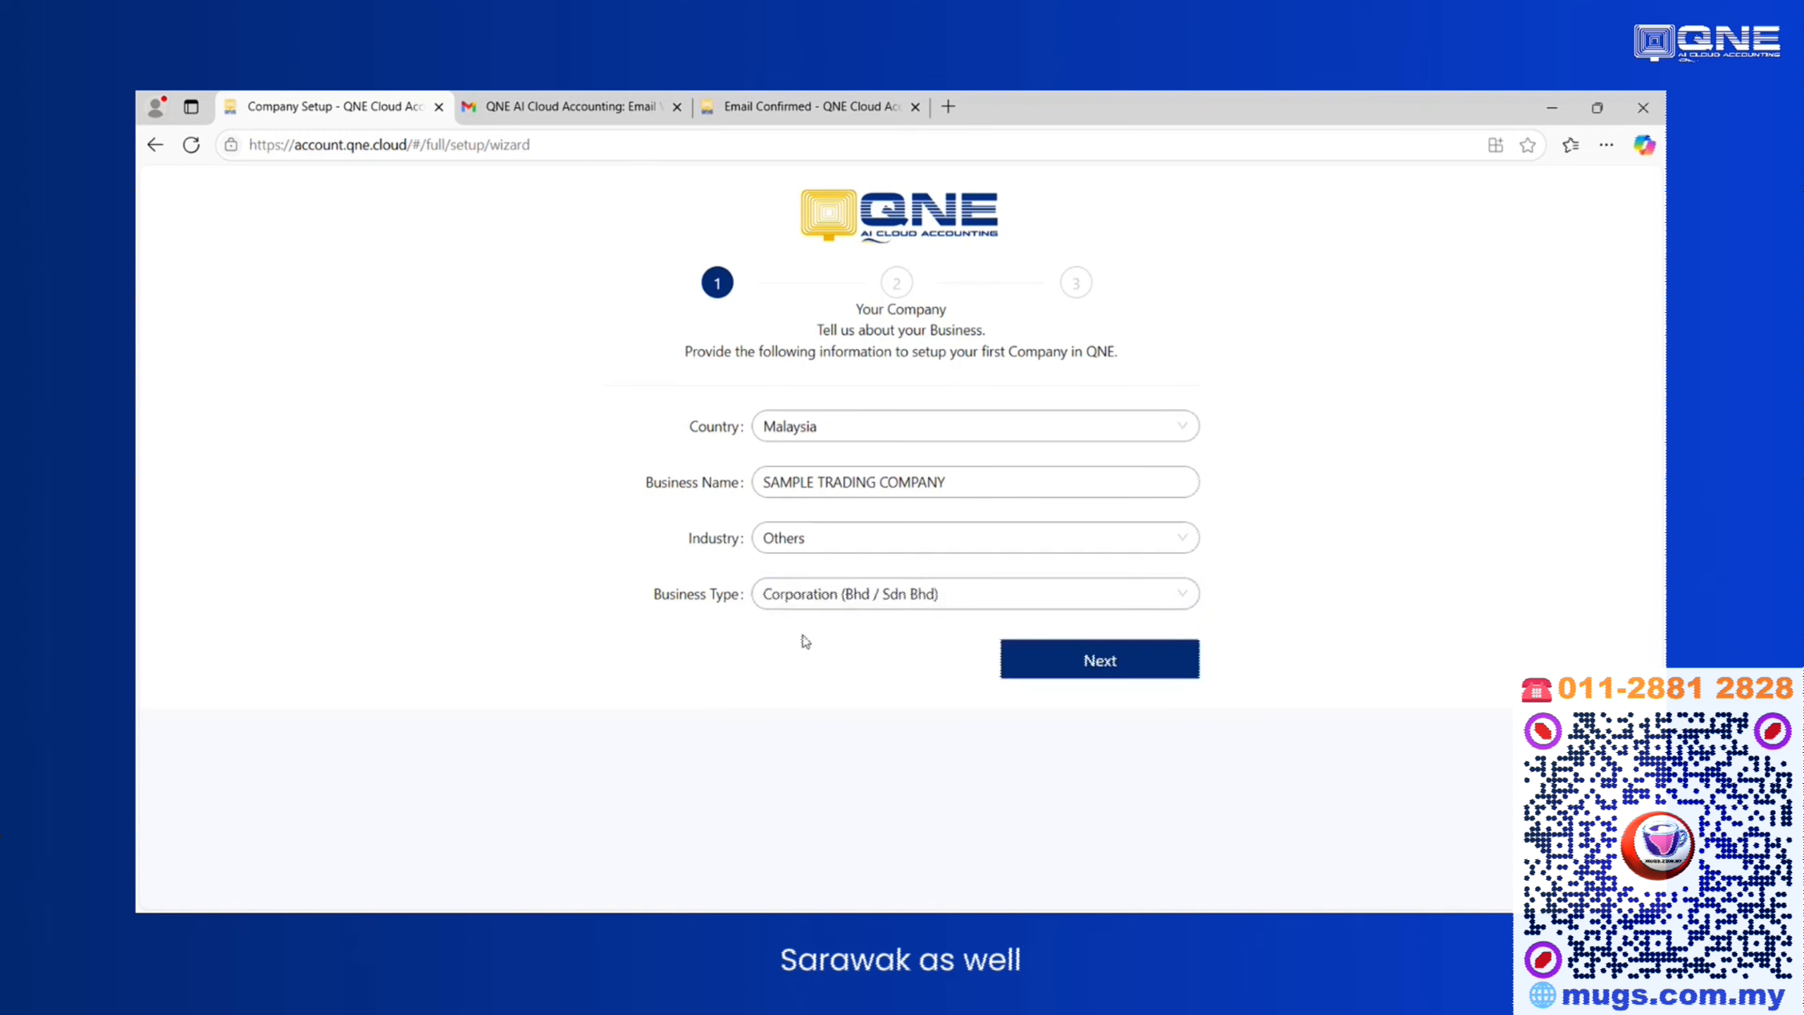
pyautogui.click(1062, 660)
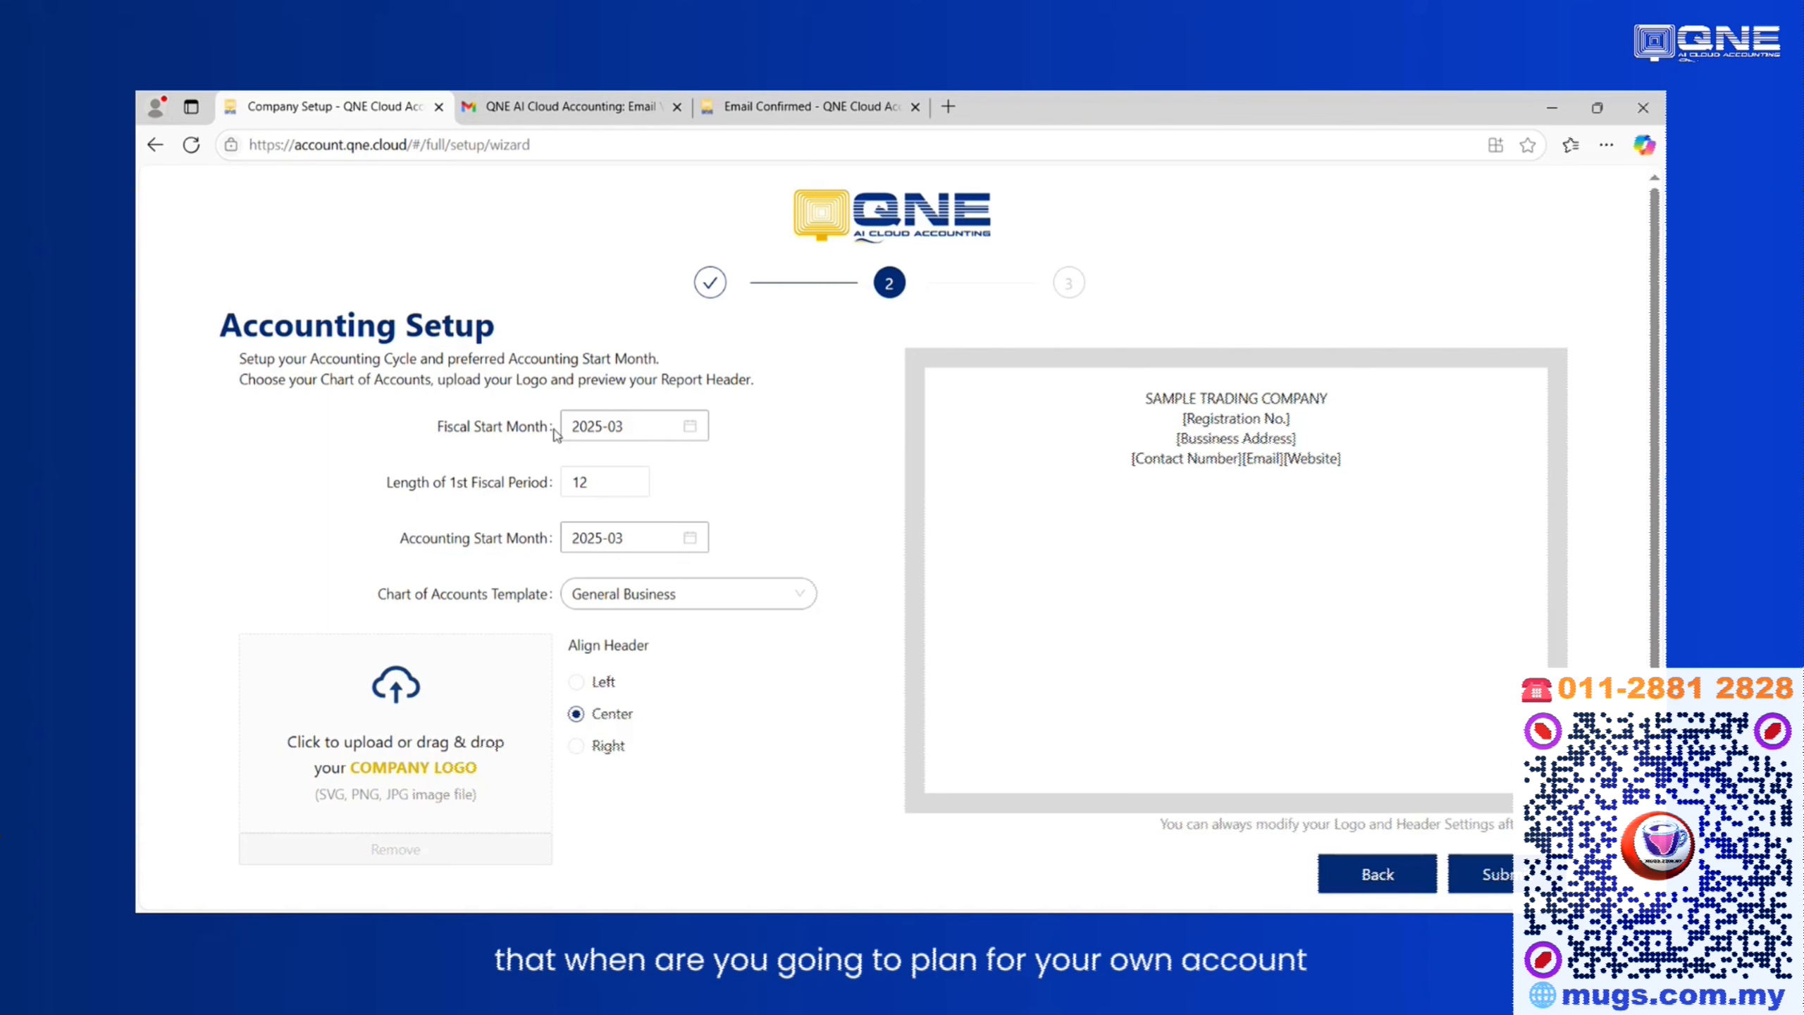
# Set the fiscal start month to 2025-01, keeping a 12-month first fiscal period.
pyautogui.click(696, 431)
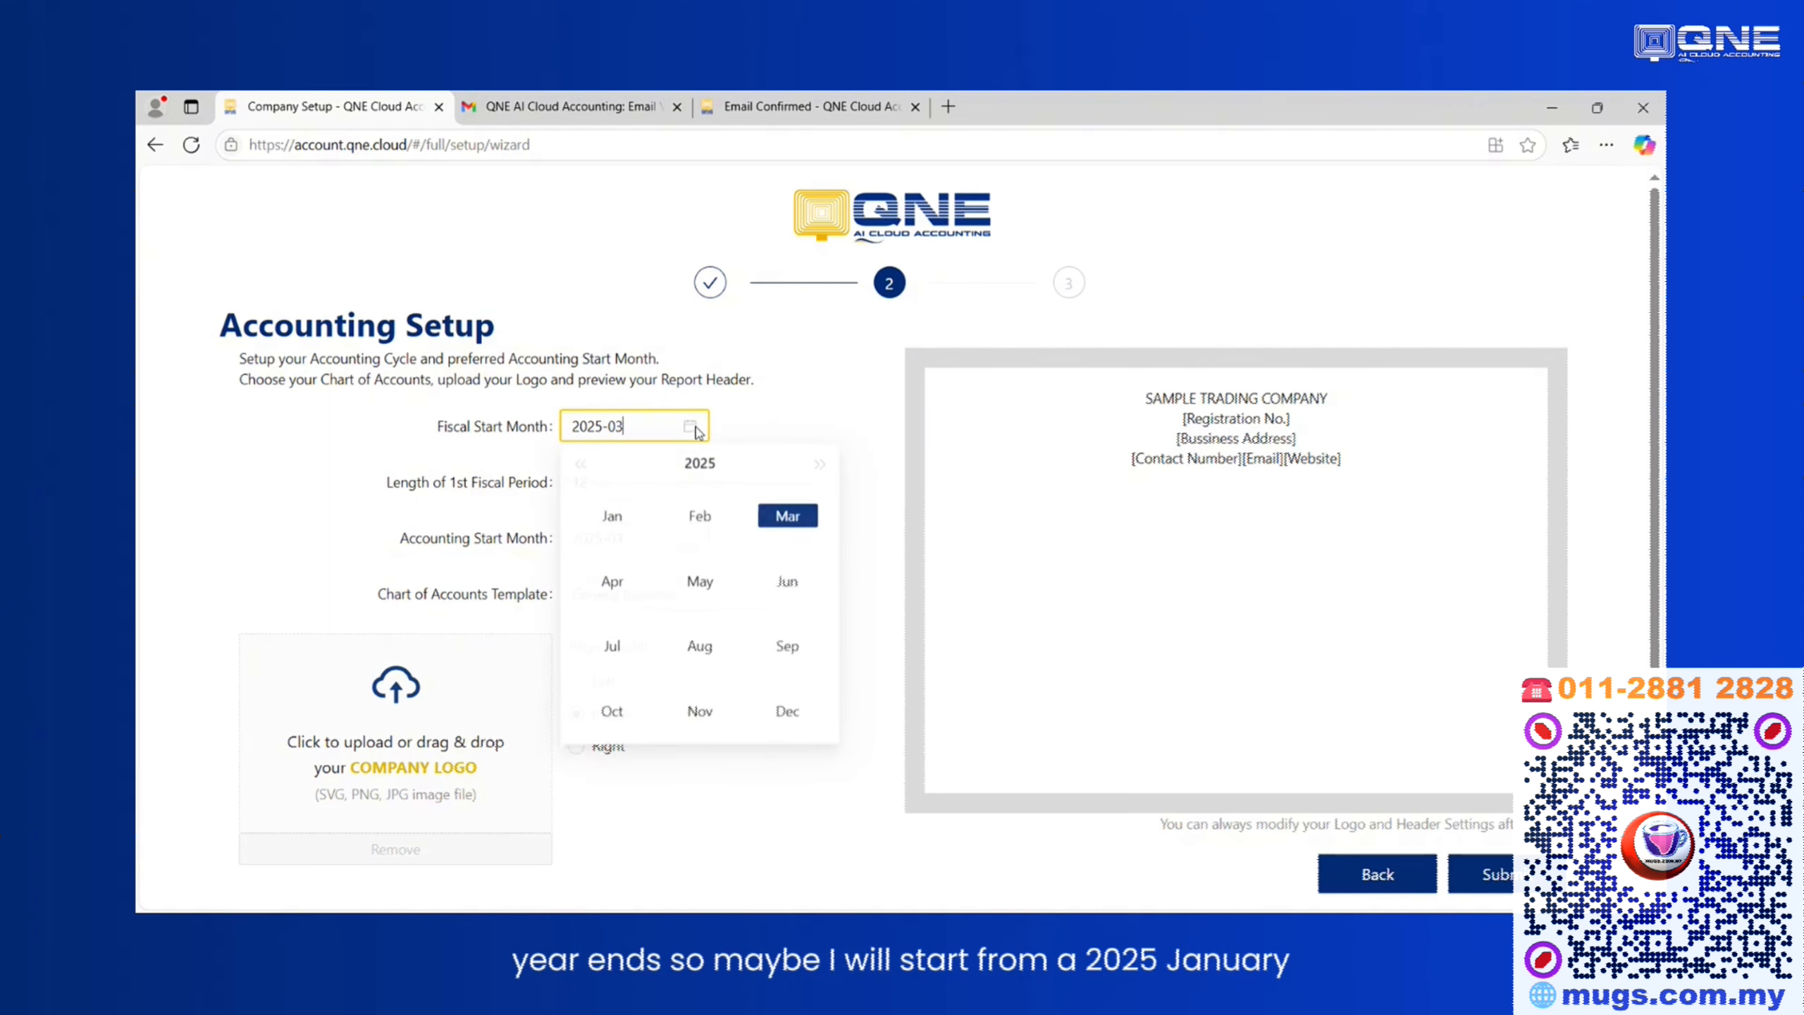
pyautogui.click(615, 521)
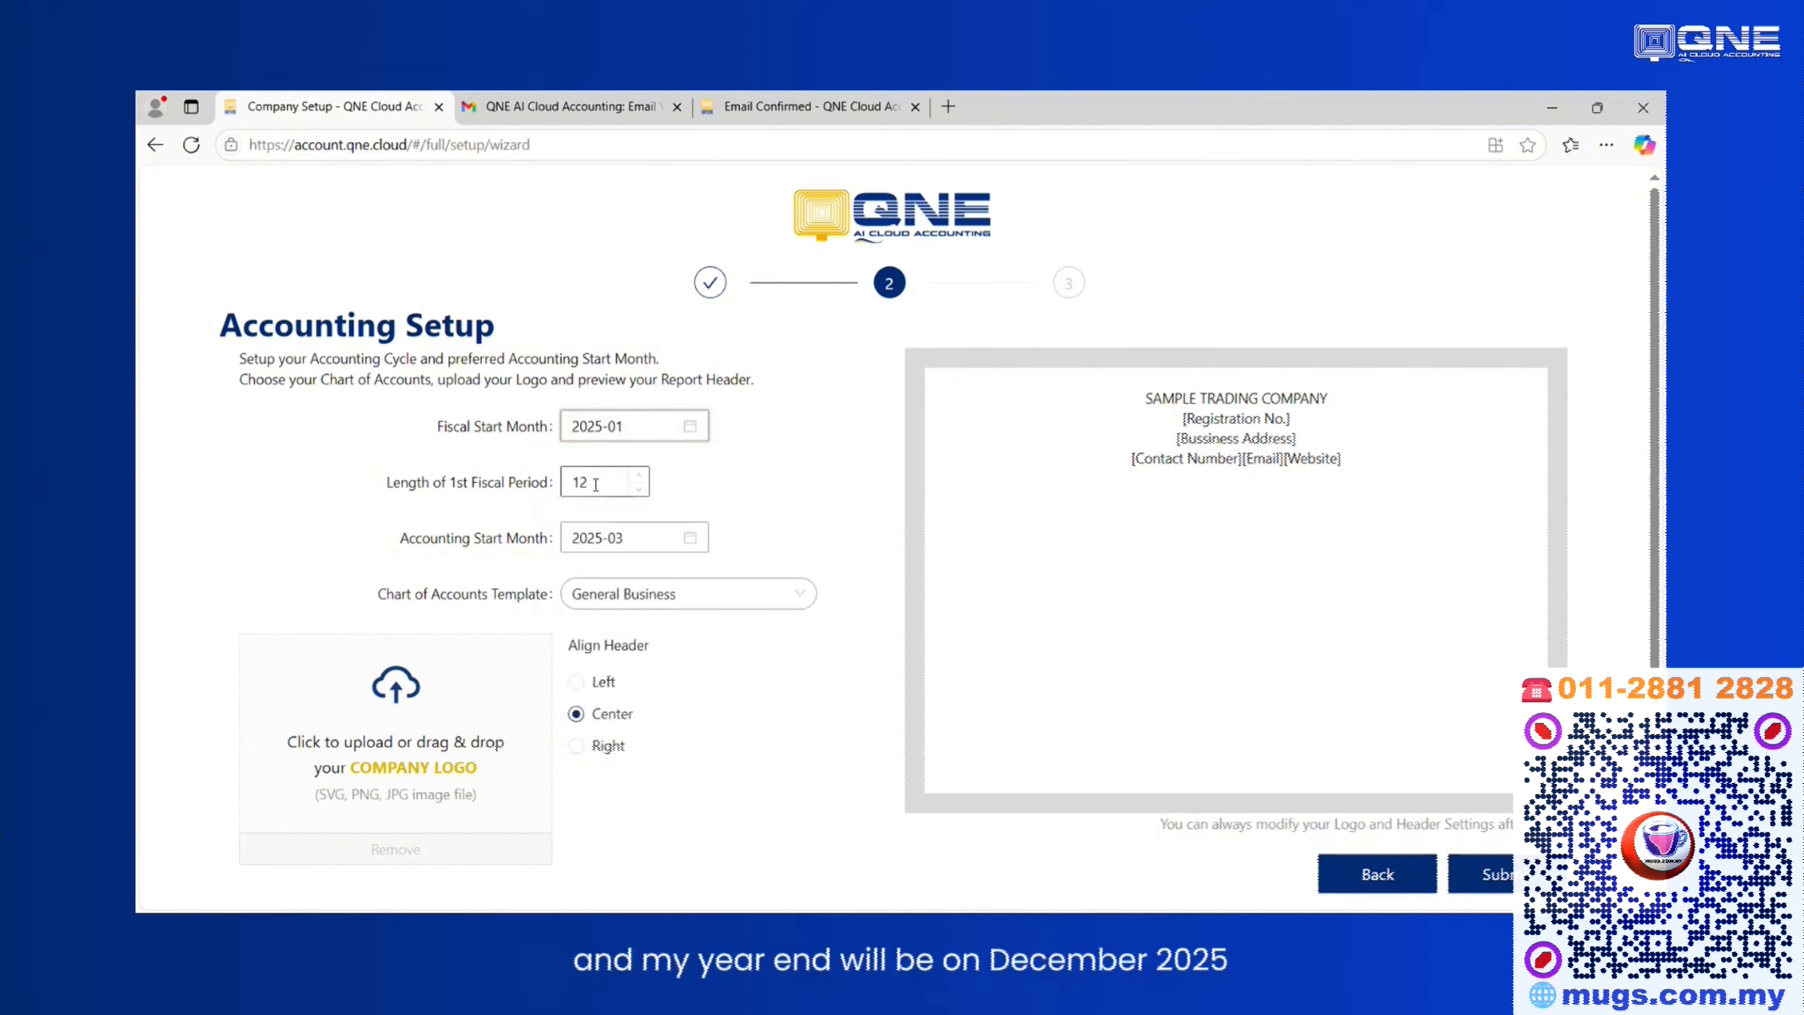
pyautogui.moveTo(595, 485); pyautogui.dragTo(541, 496)
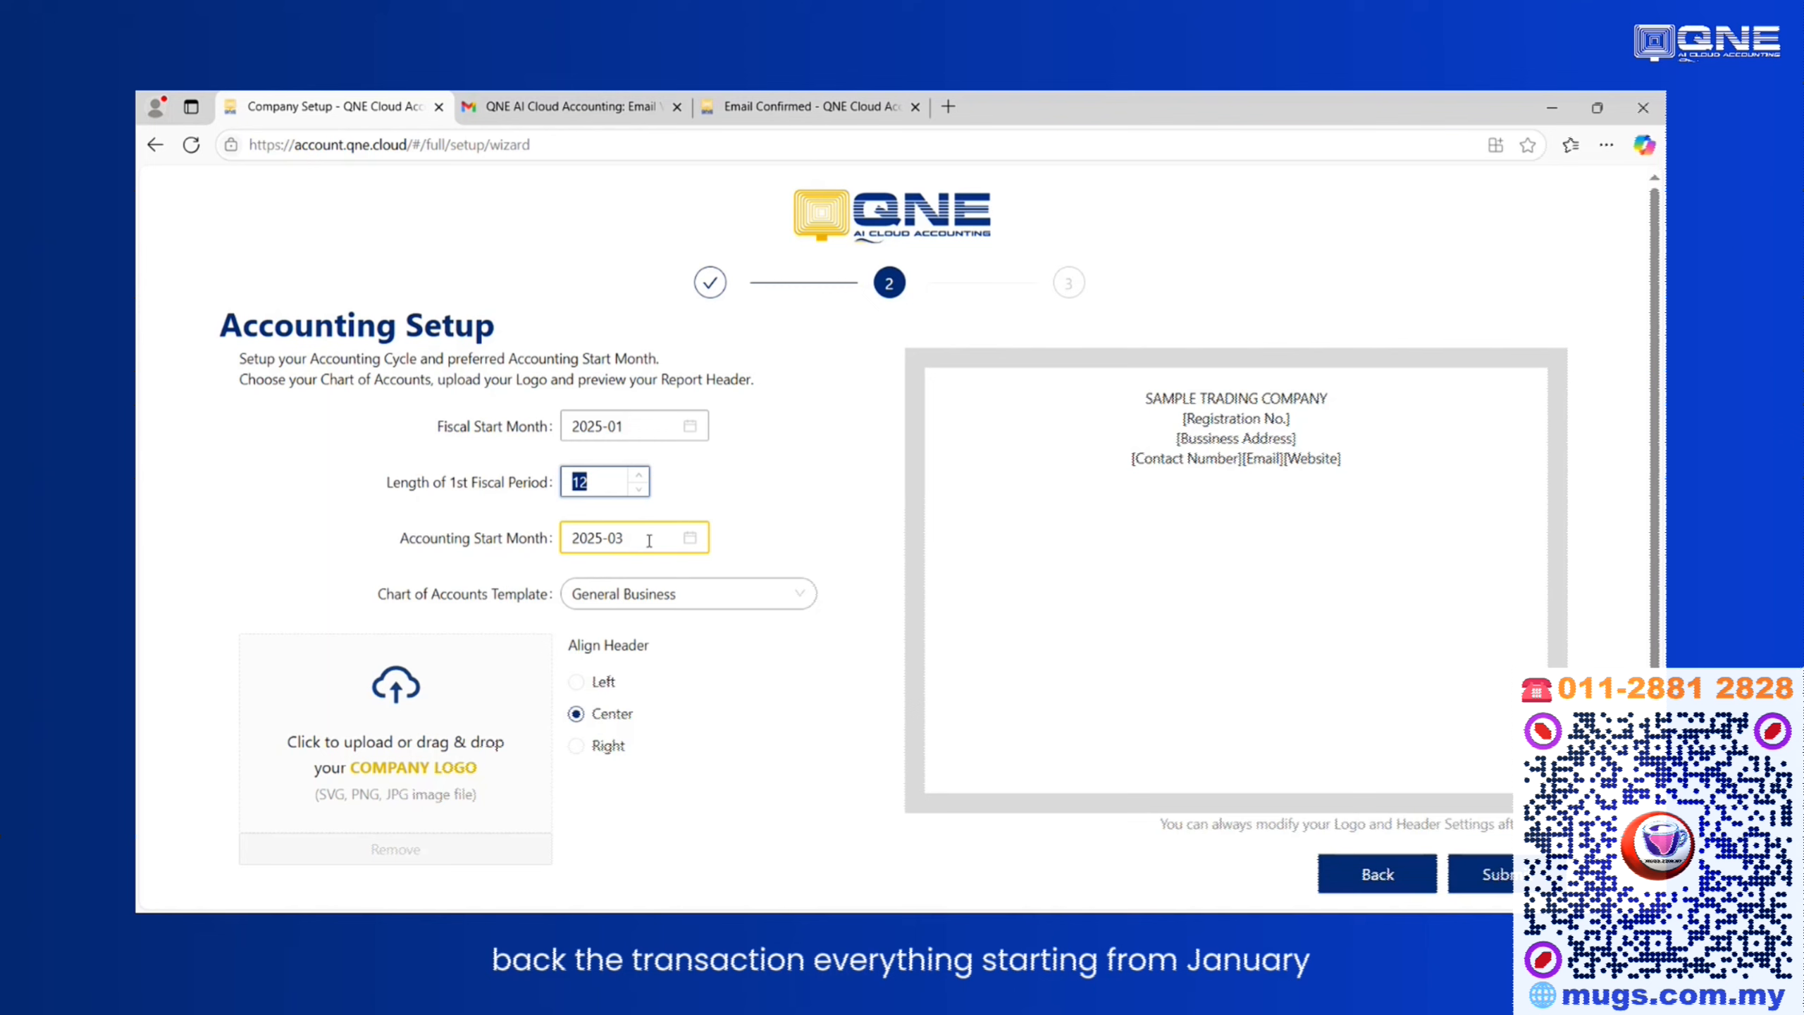
# Set the accounting start month to 2025-01.
pyautogui.click(691, 539)
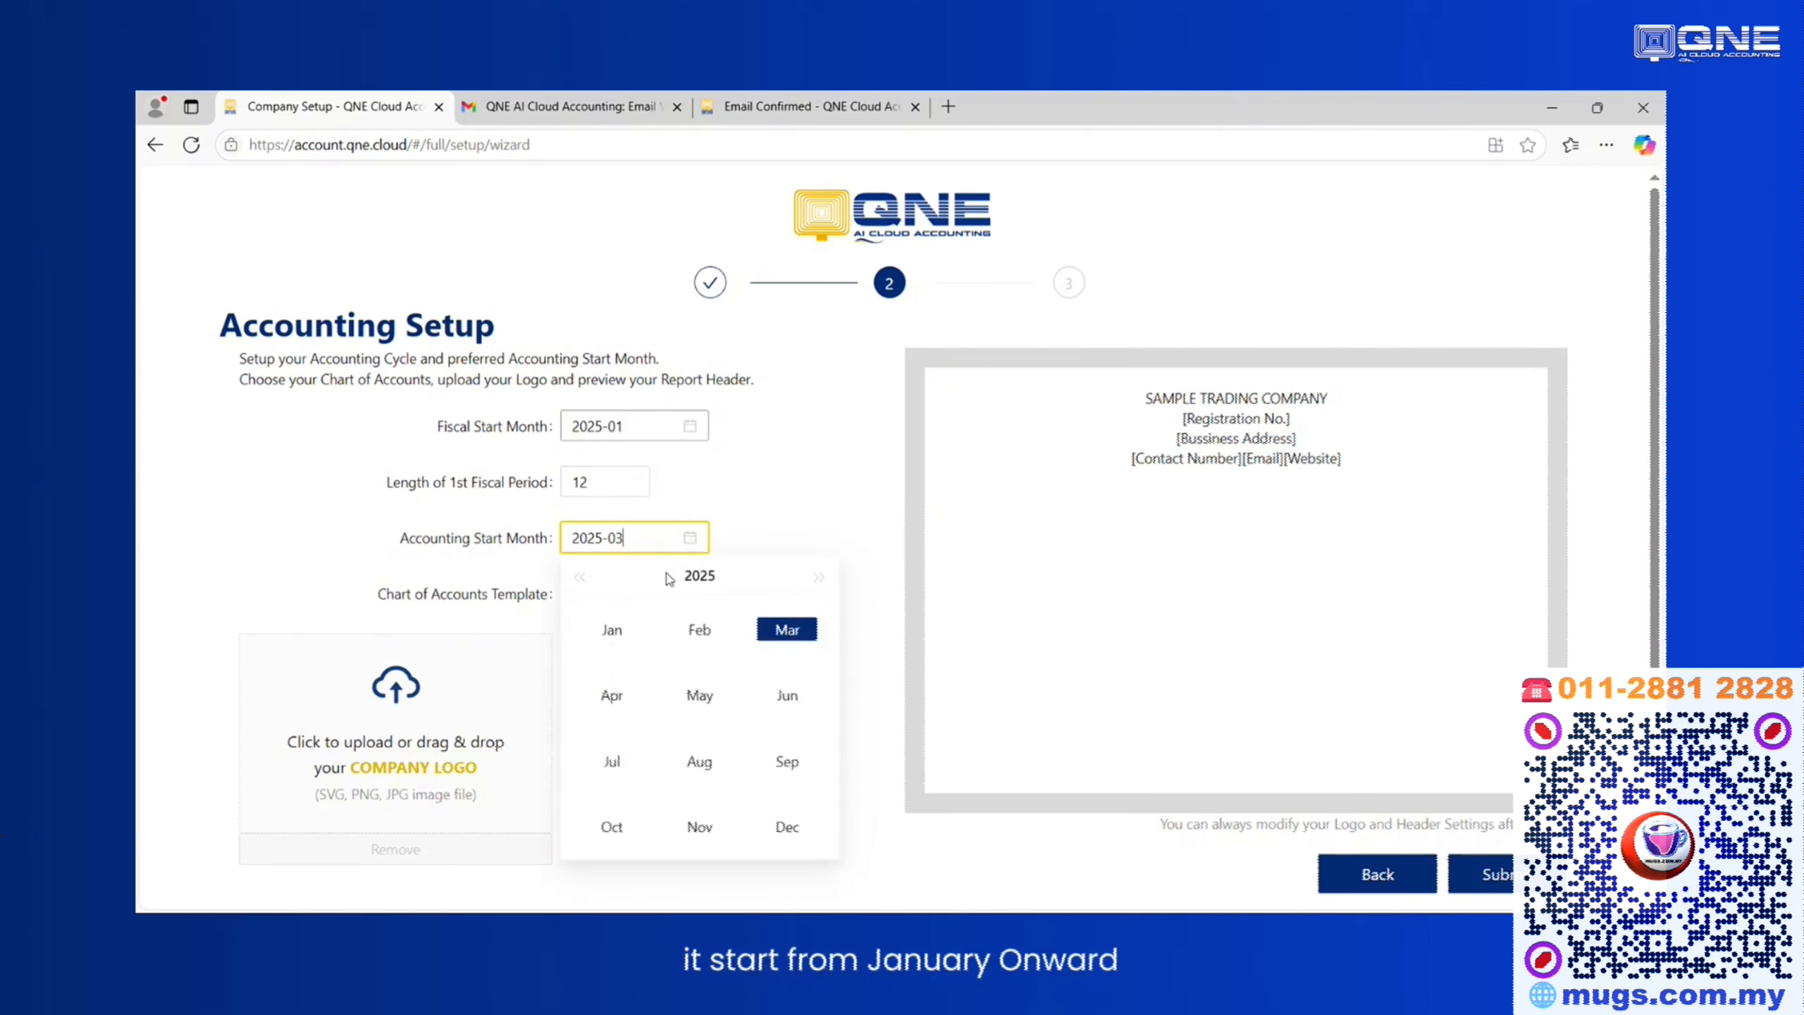
pyautogui.click(610, 628)
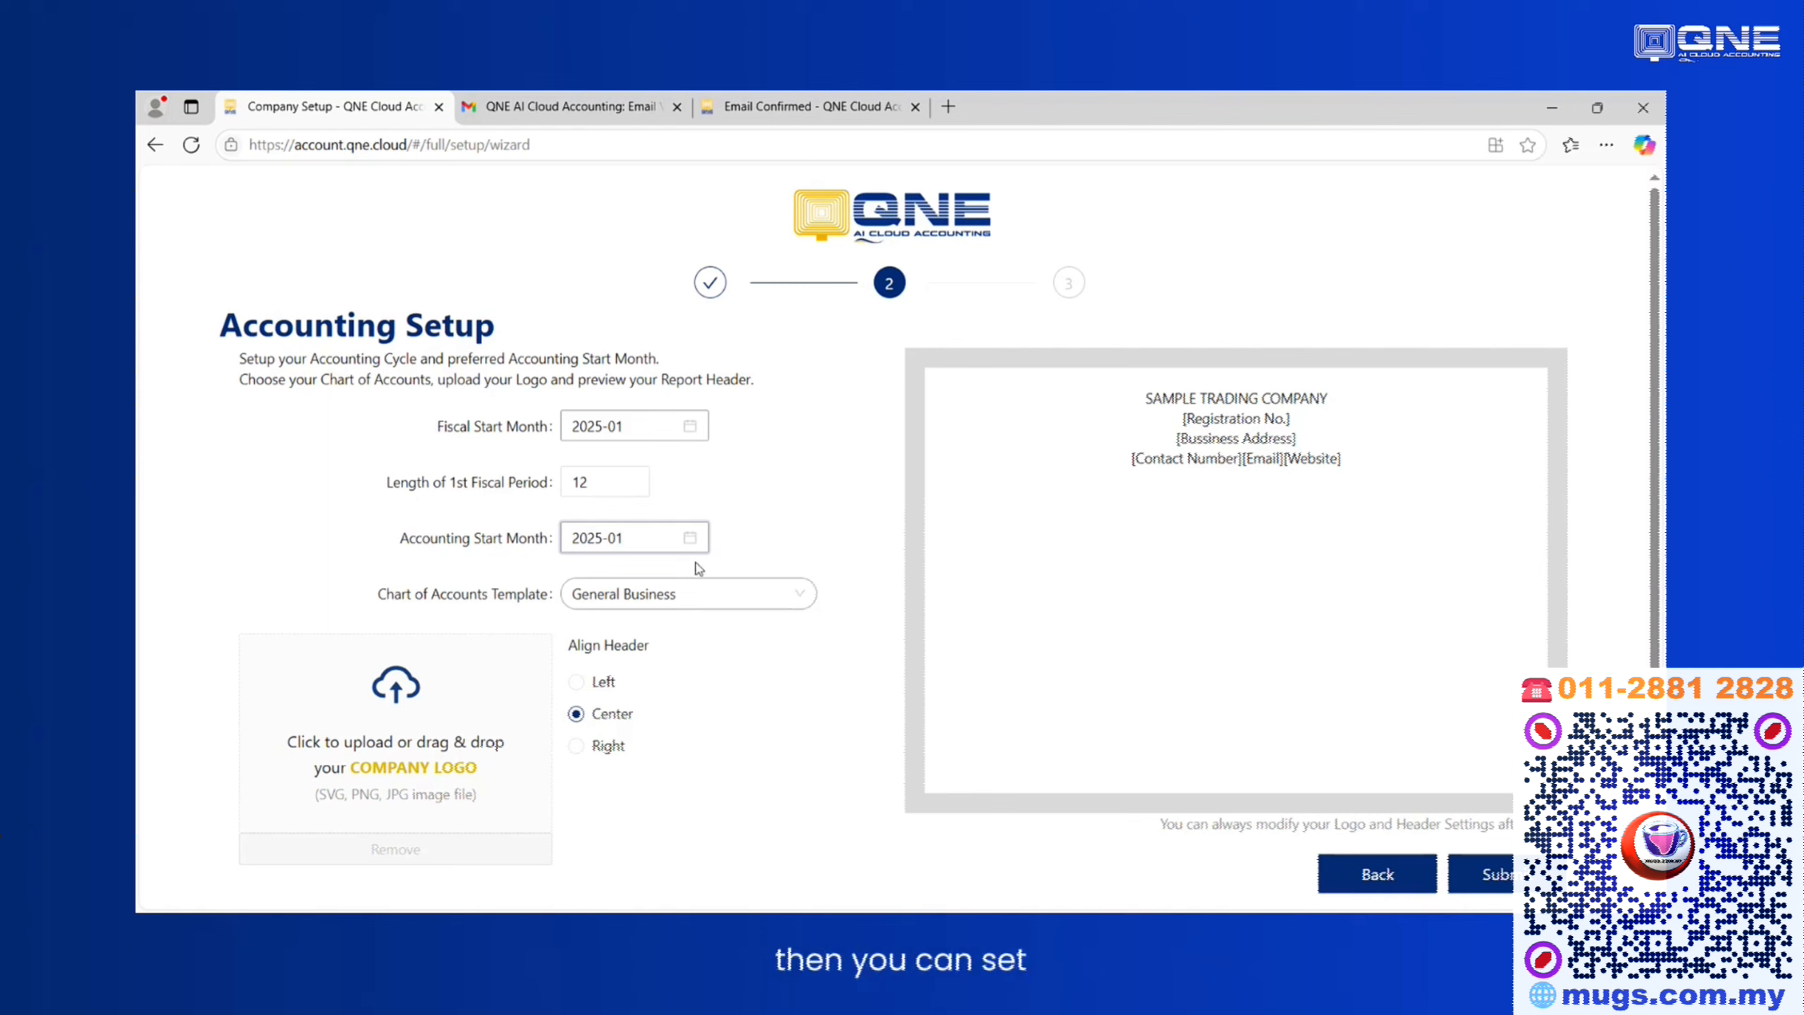
pyautogui.click(692, 539)
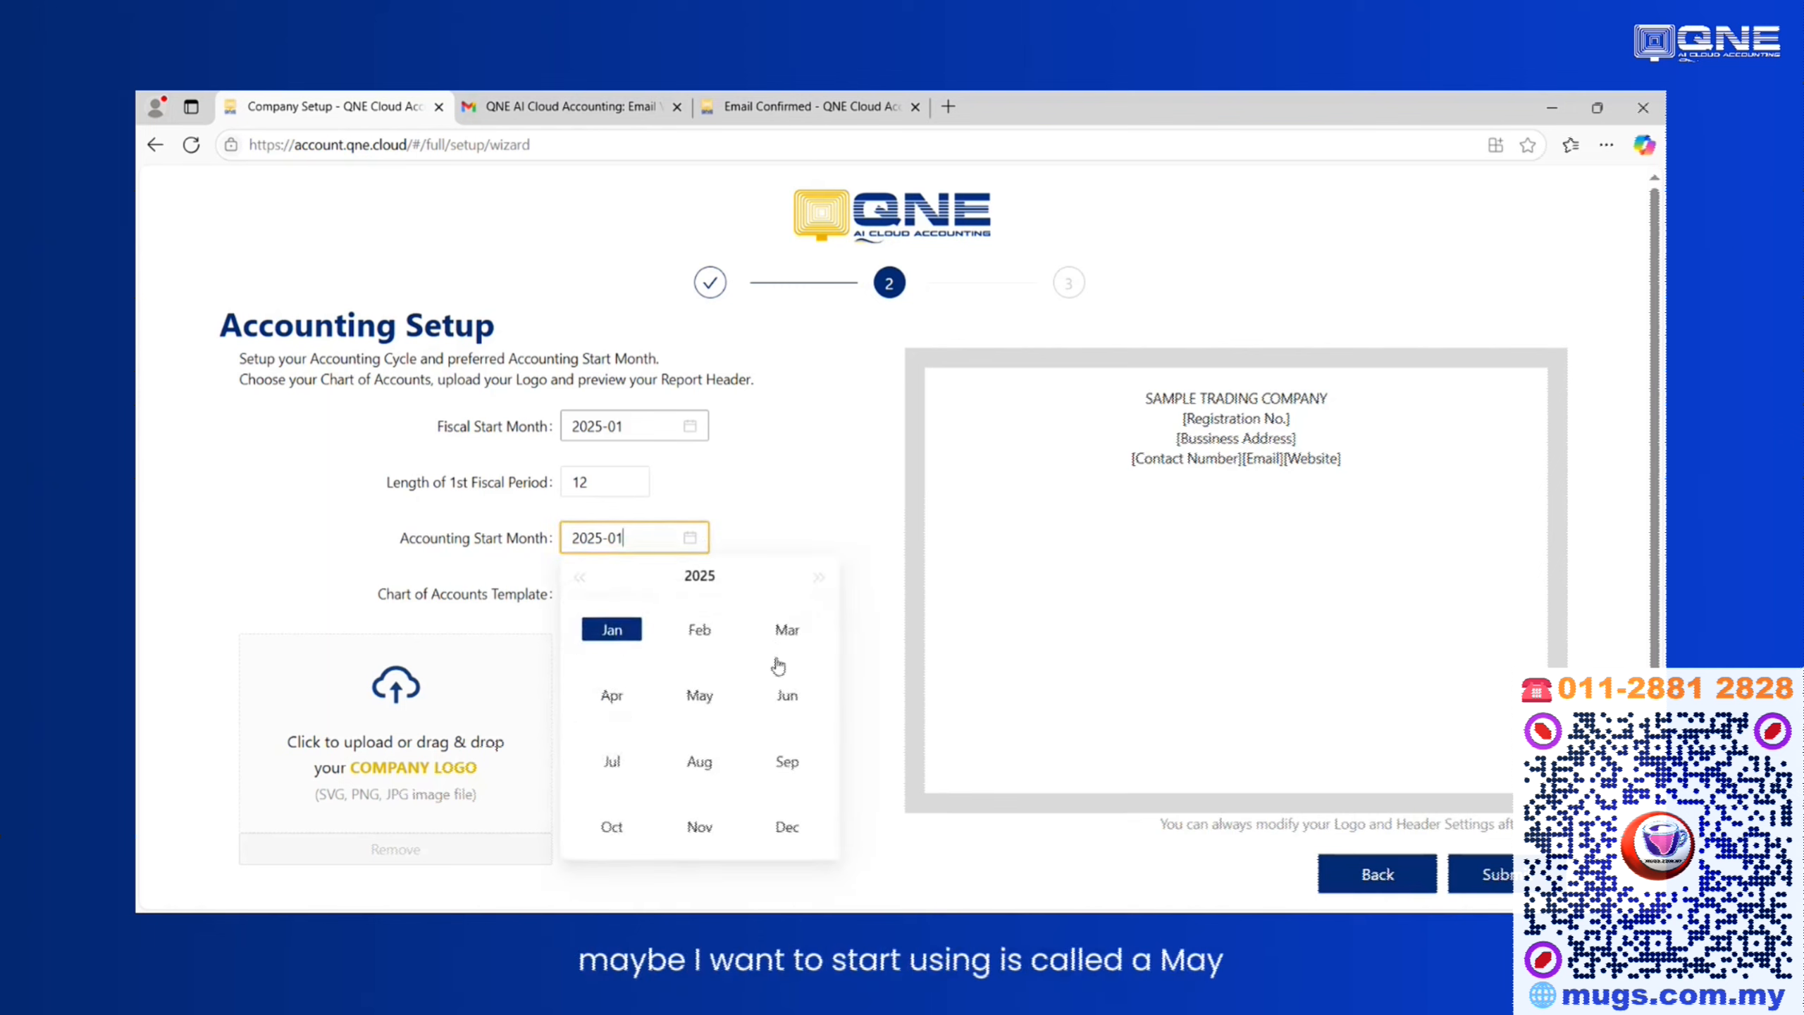
pyautogui.click(699, 694)
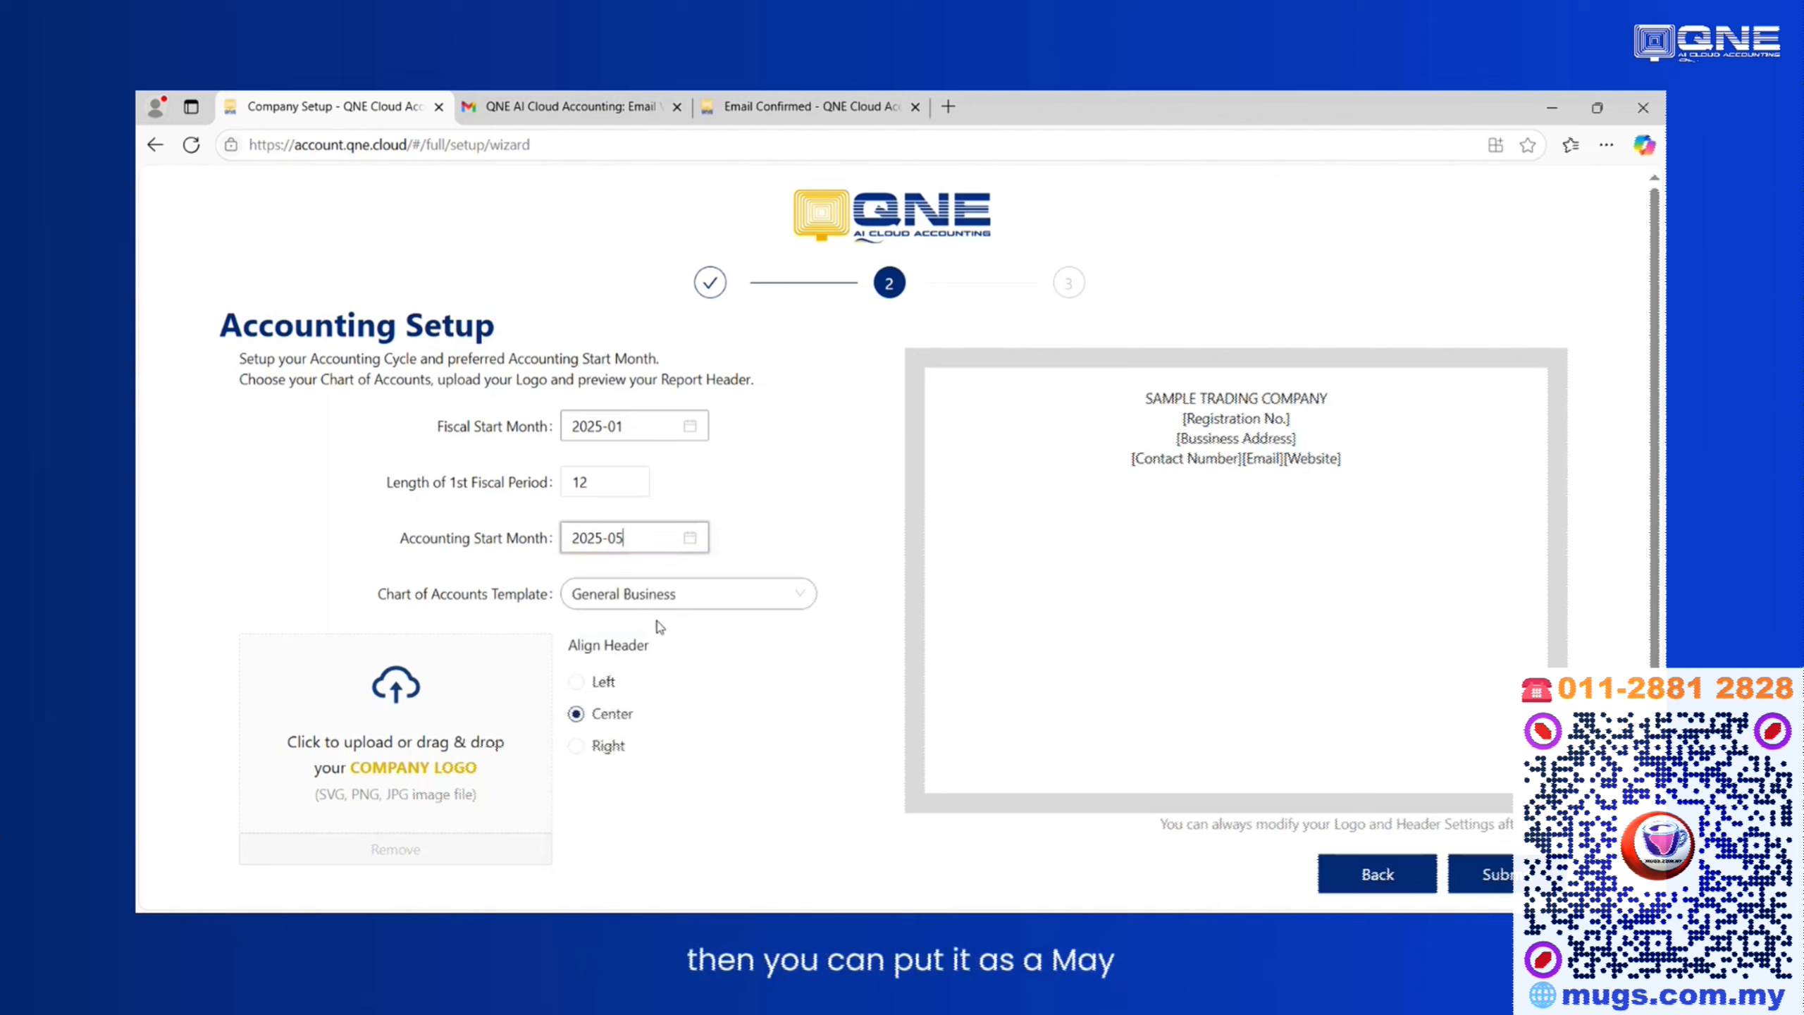
pyautogui.click(689, 541)
pyautogui.click(615, 630)
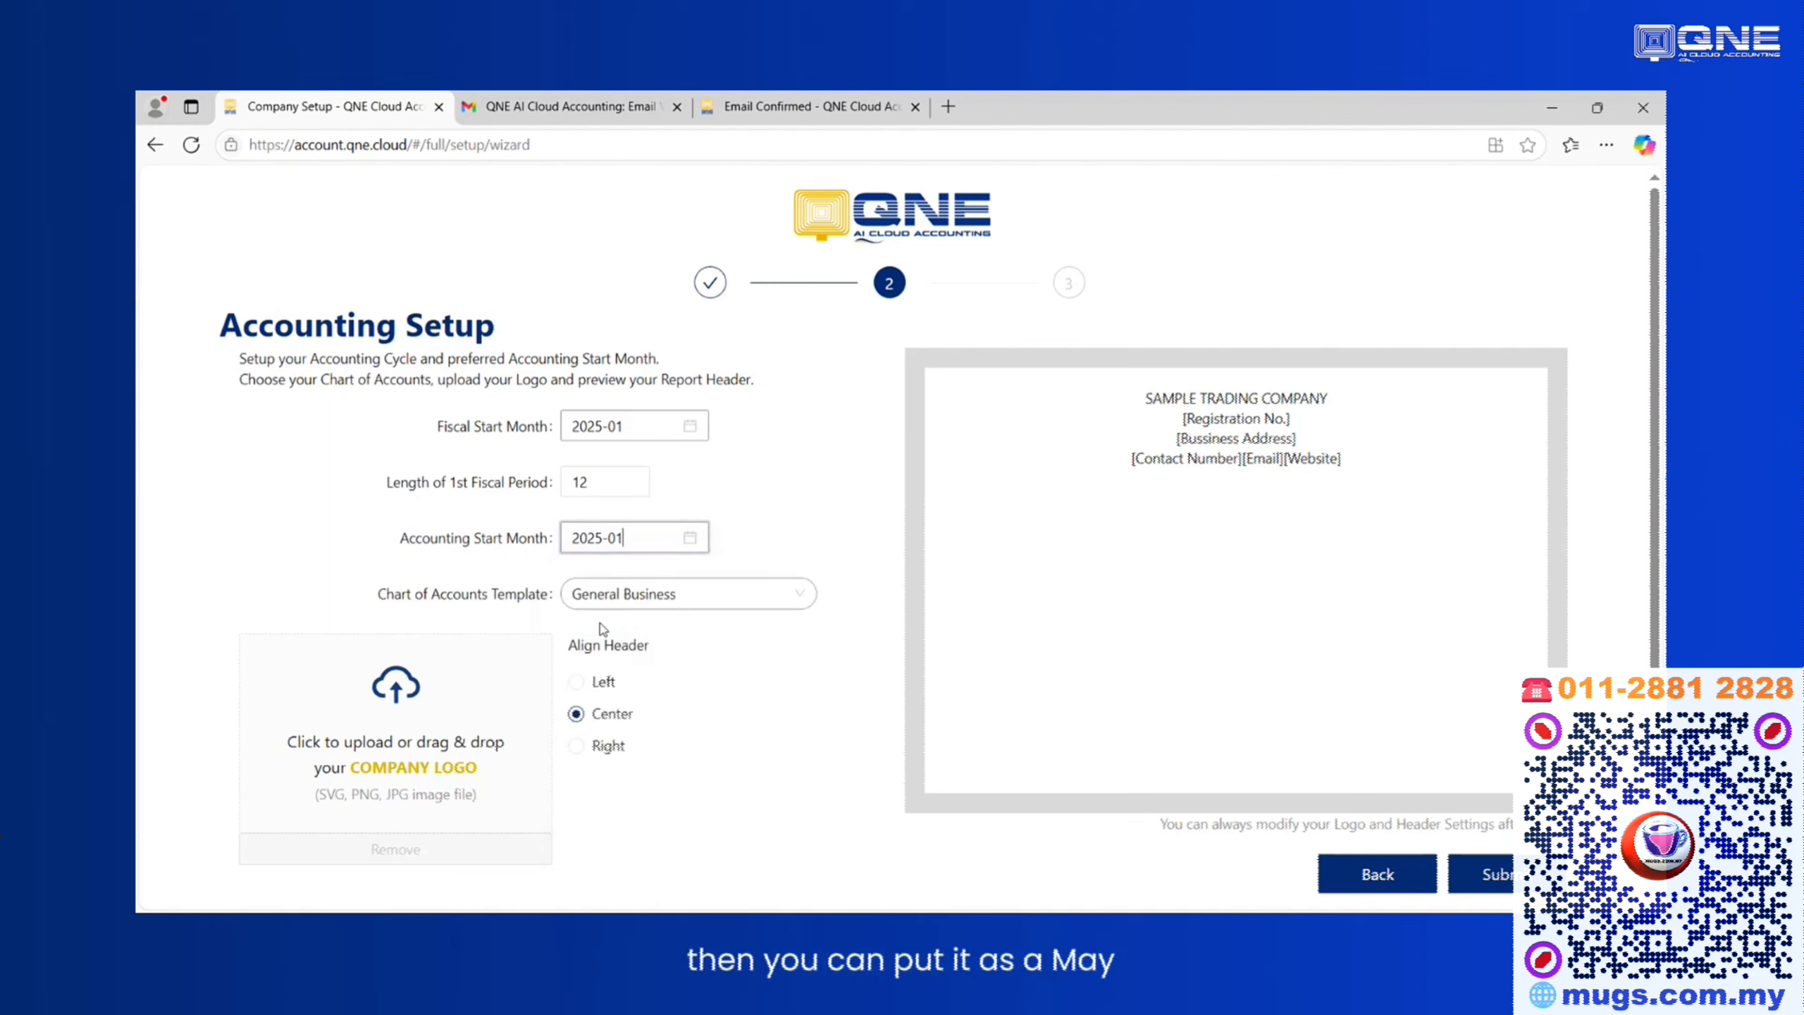
pyautogui.click(713, 601)
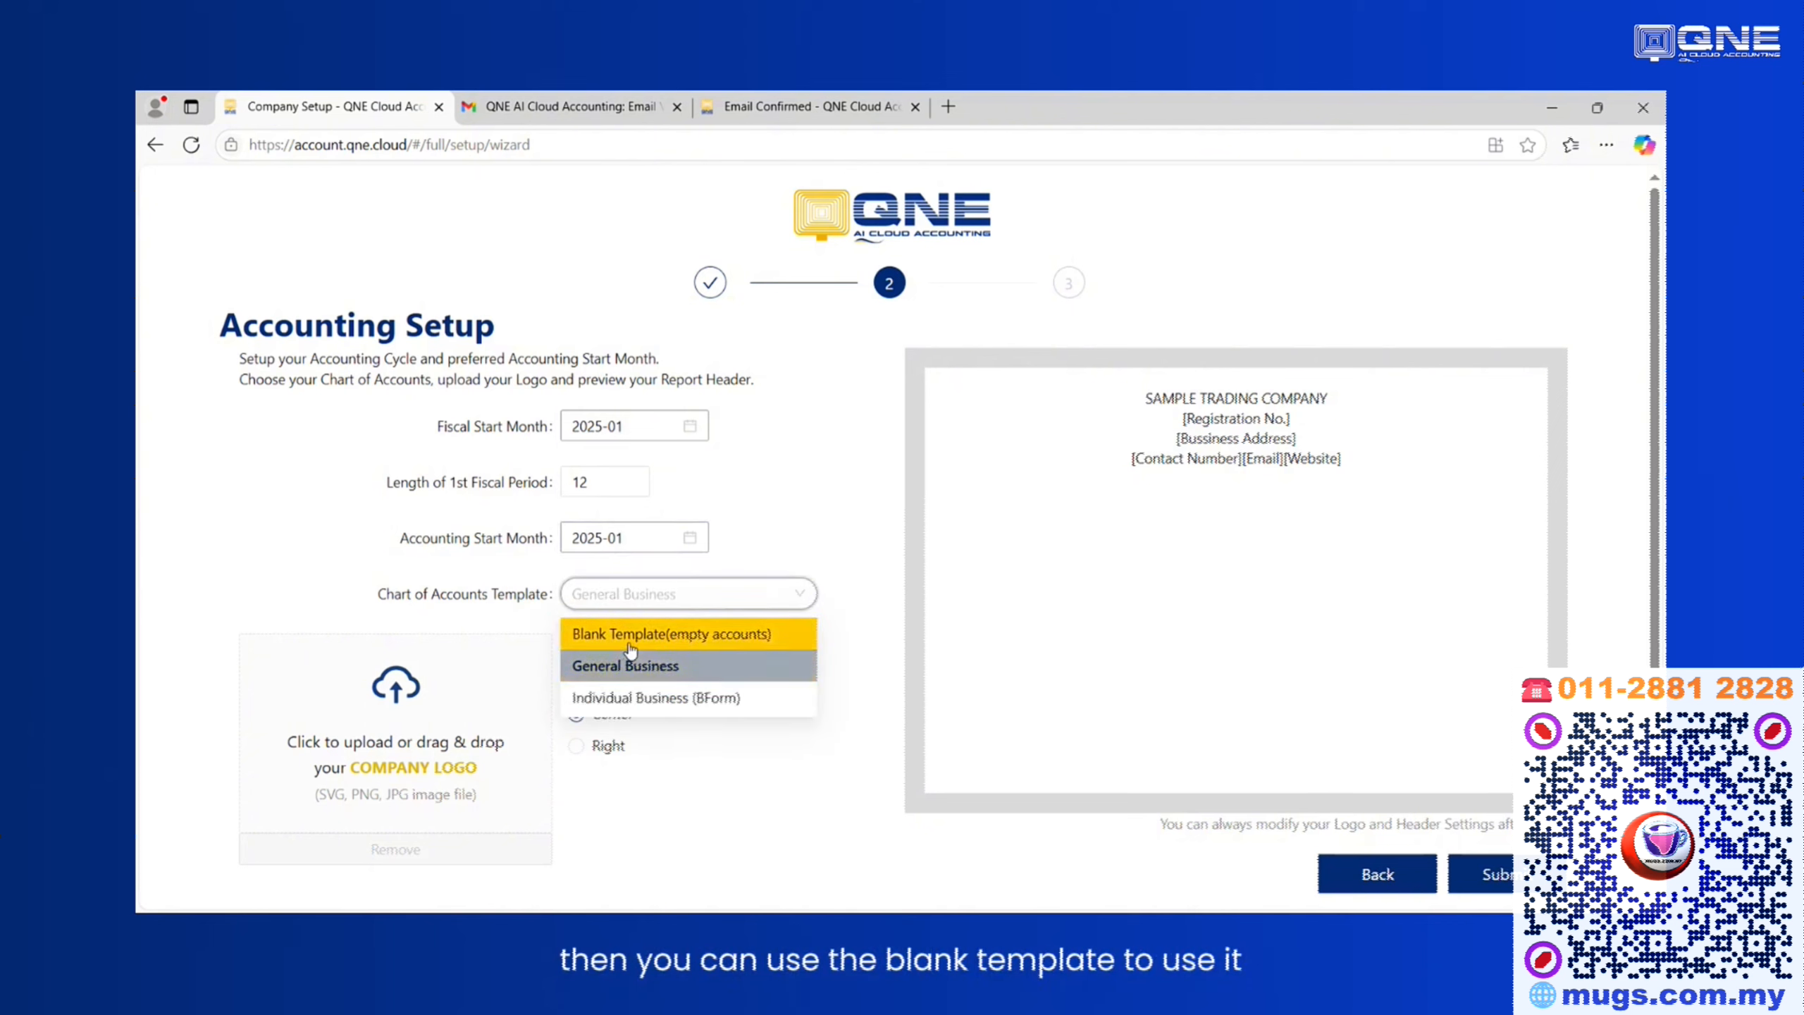
pyautogui.click(590, 634)
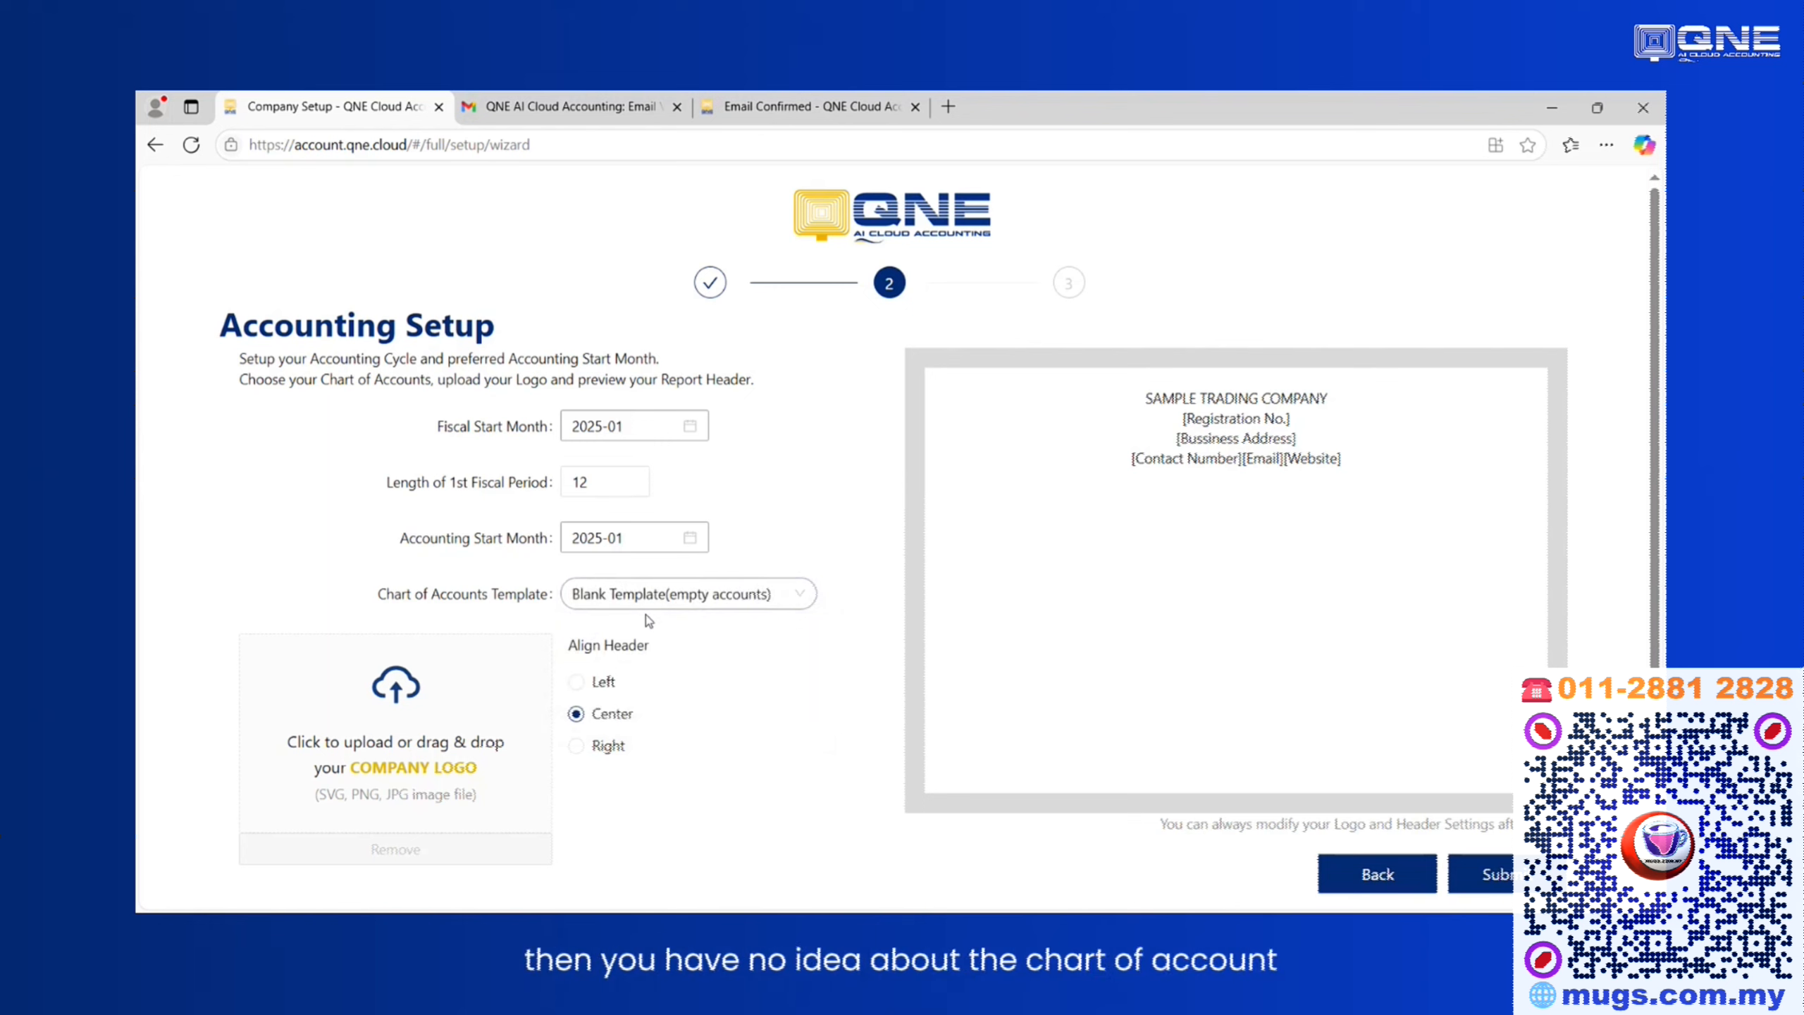
pyautogui.click(763, 598)
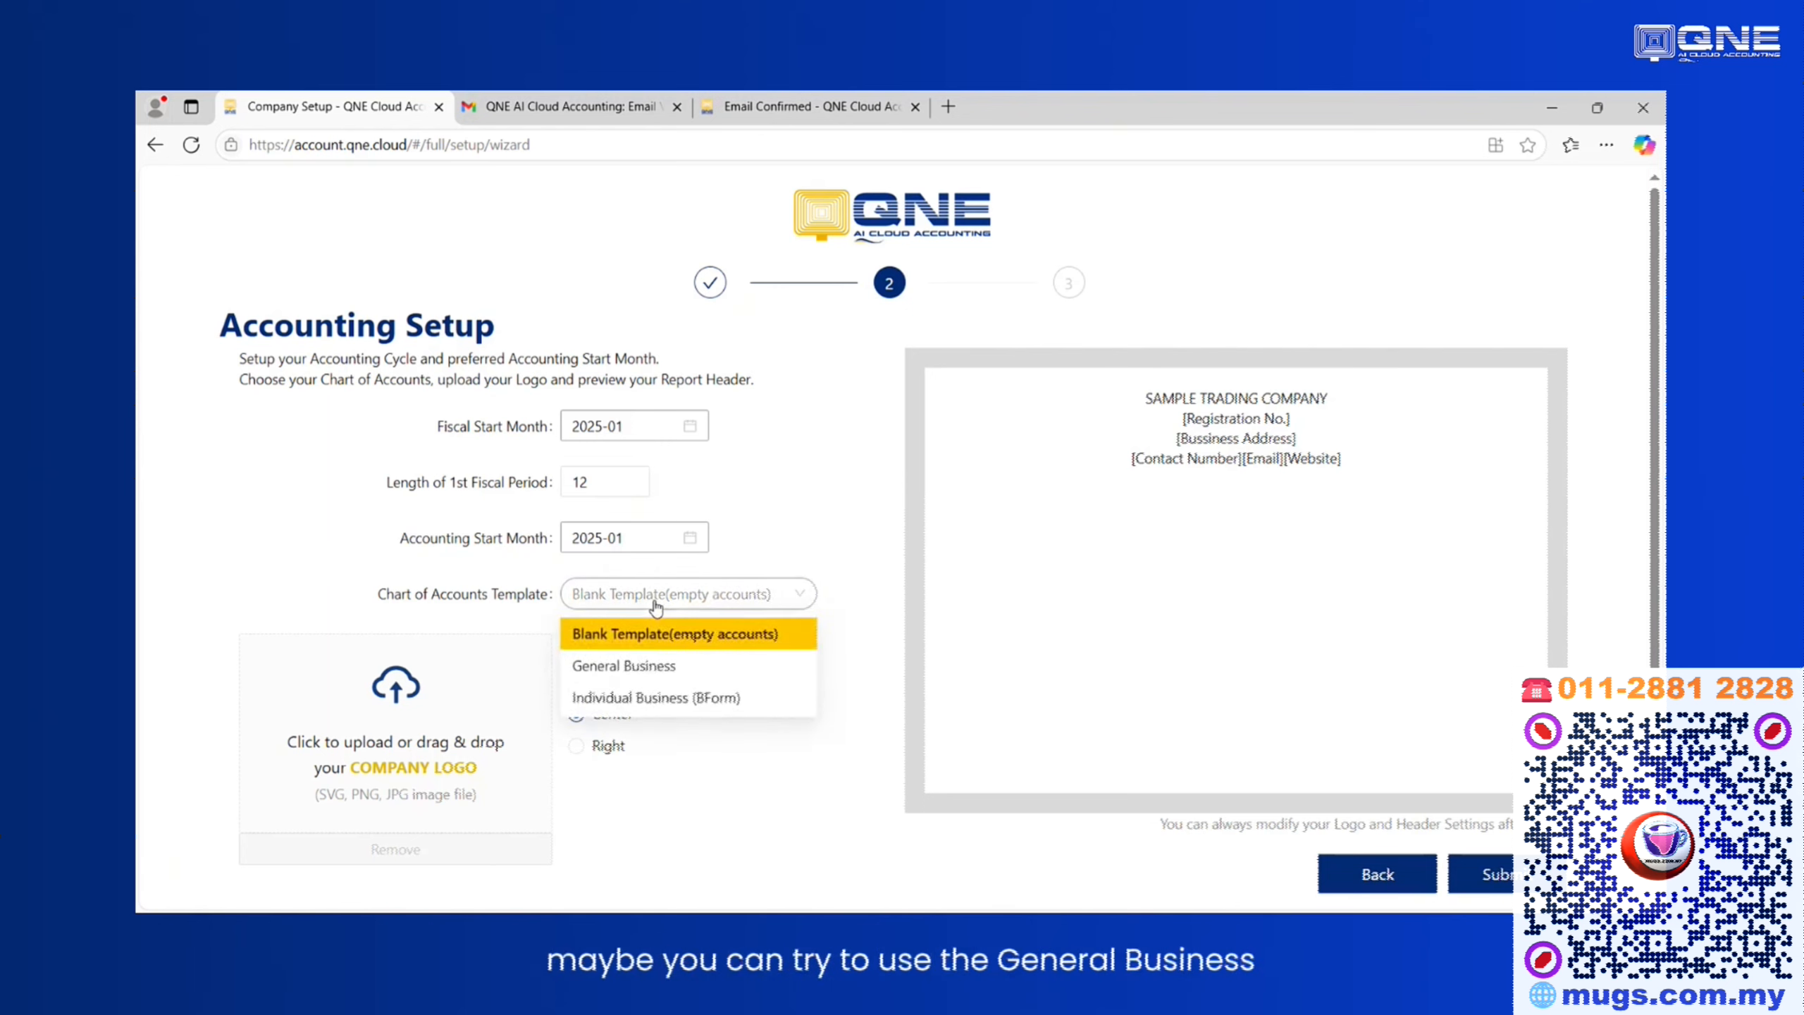
pyautogui.click(639, 679)
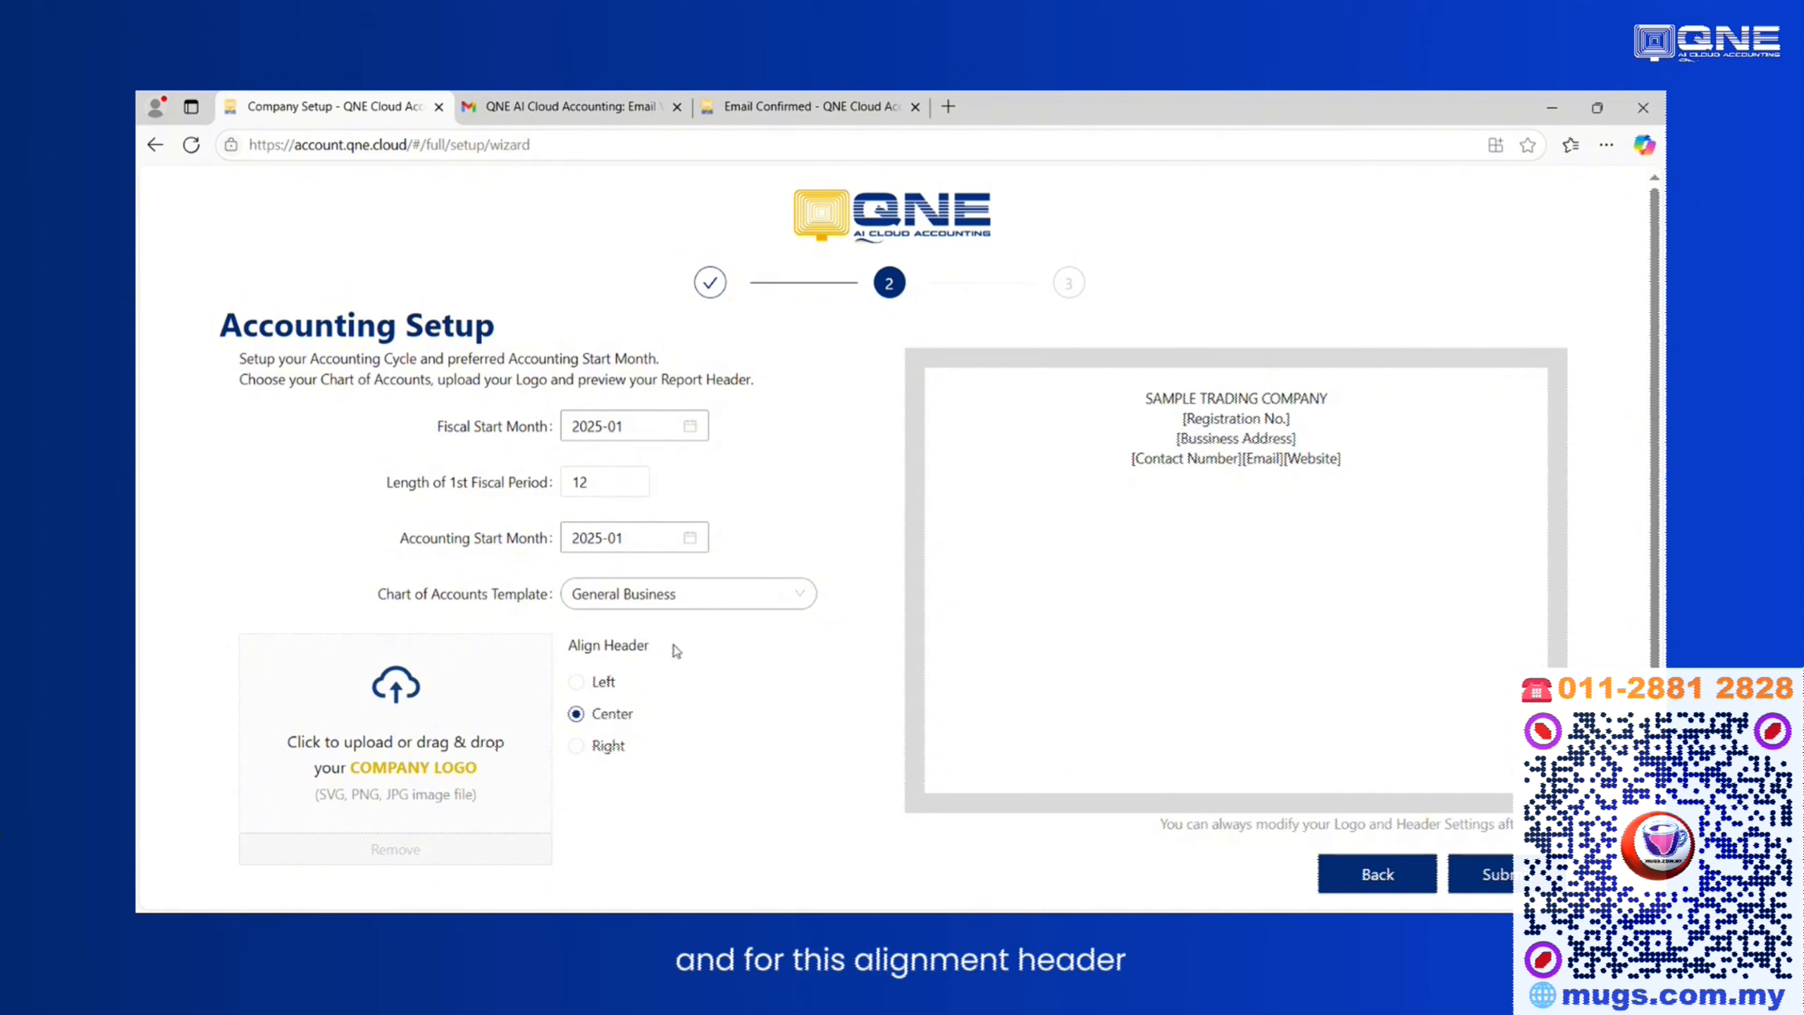
pyautogui.moveTo(1358, 468); pyautogui.dragTo(1120, 402)
pyautogui.click(668, 725)
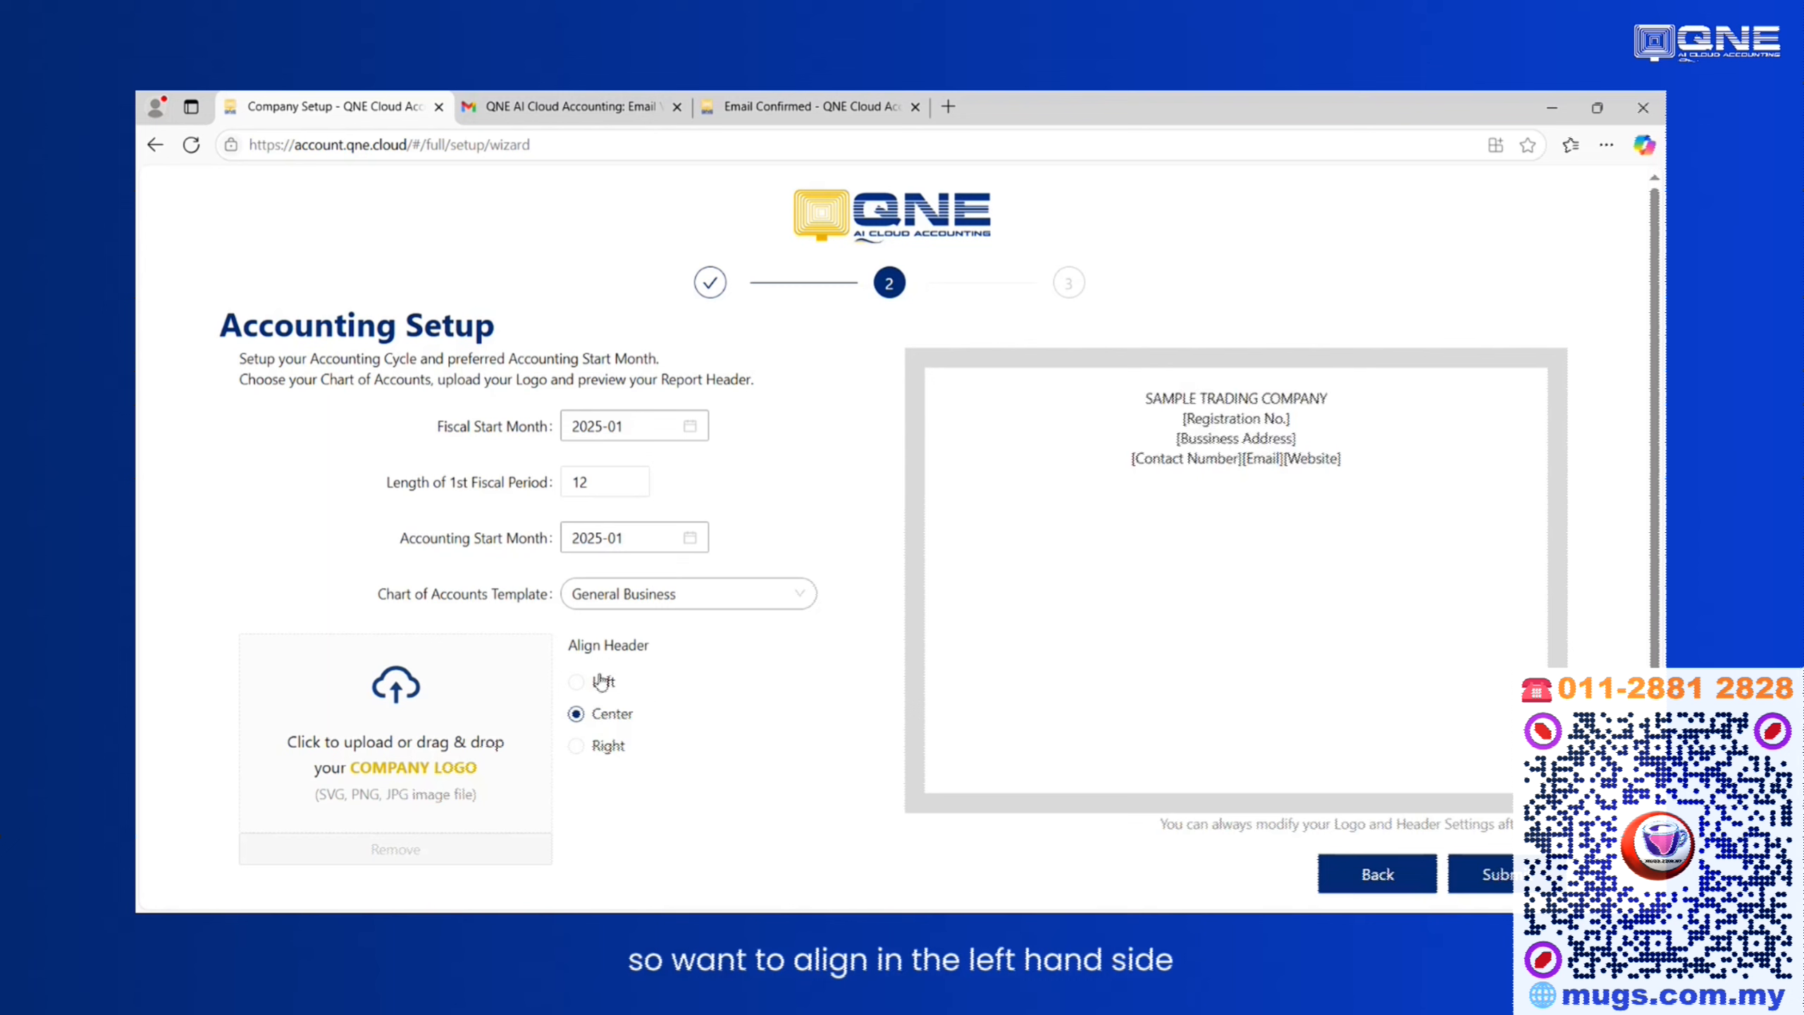
pyautogui.click(575, 681)
pyautogui.click(576, 716)
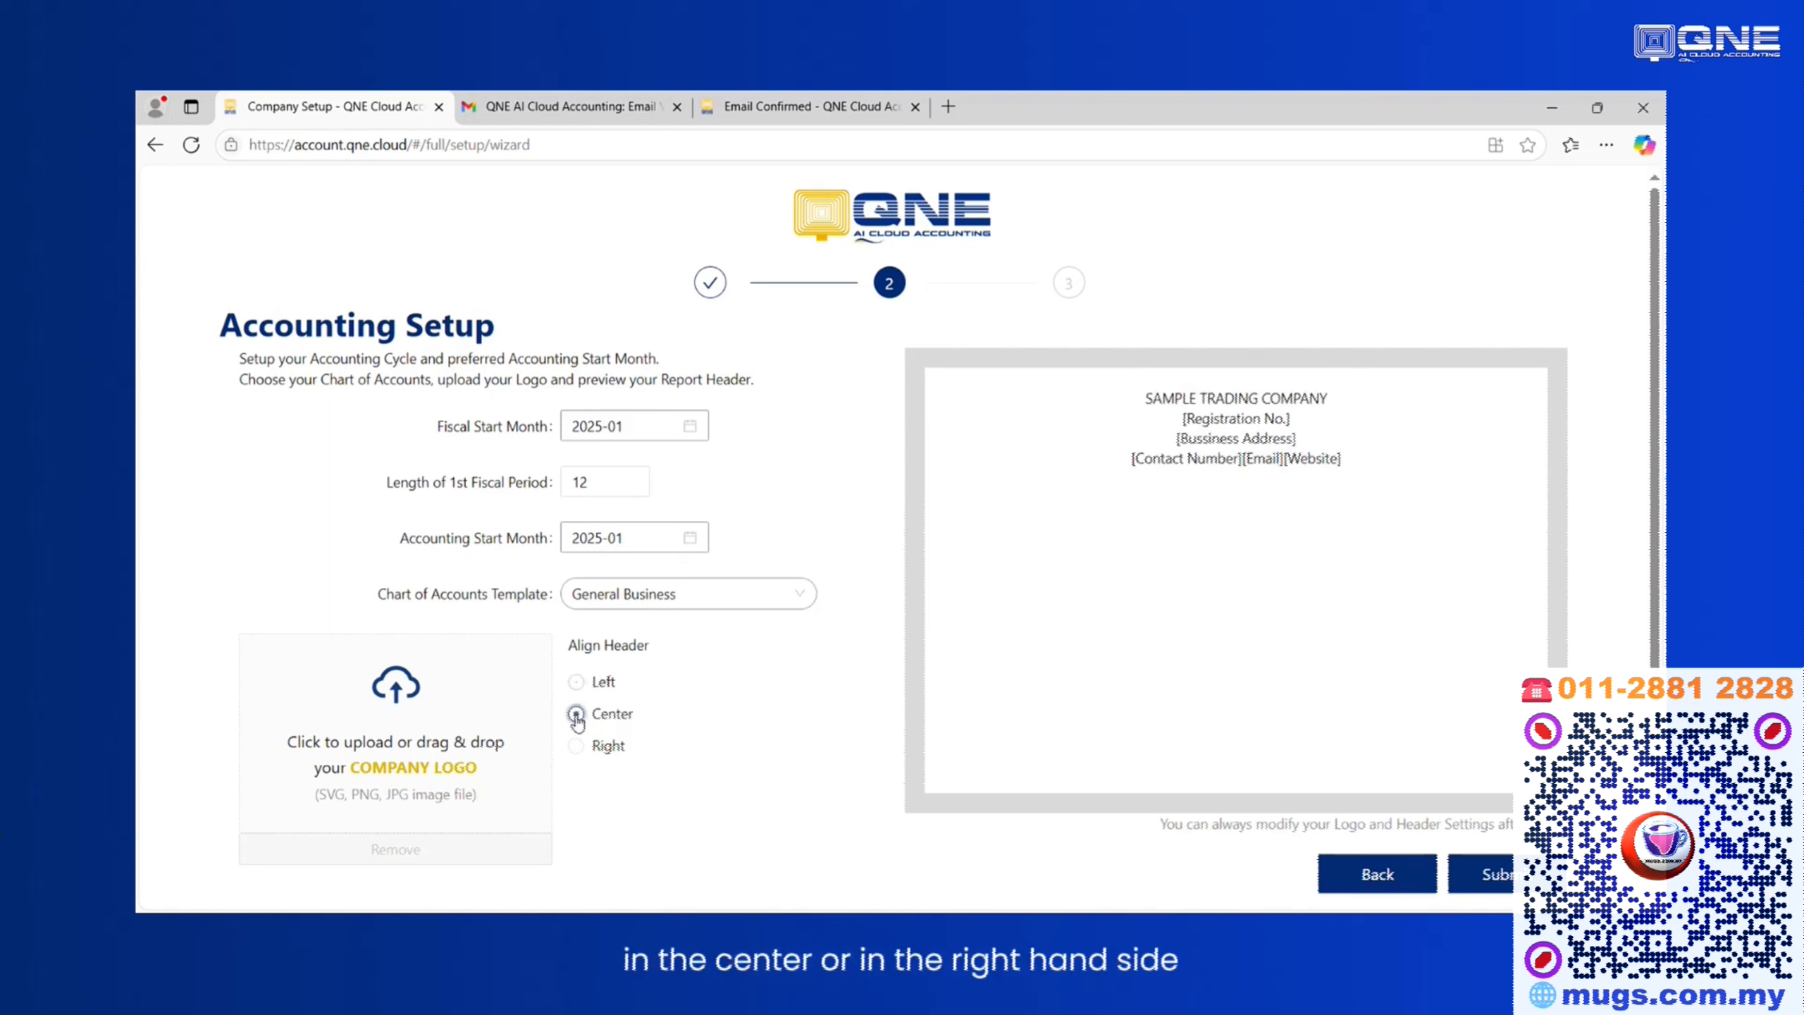
# Set the report header alignment to Left.
pyautogui.click(577, 748)
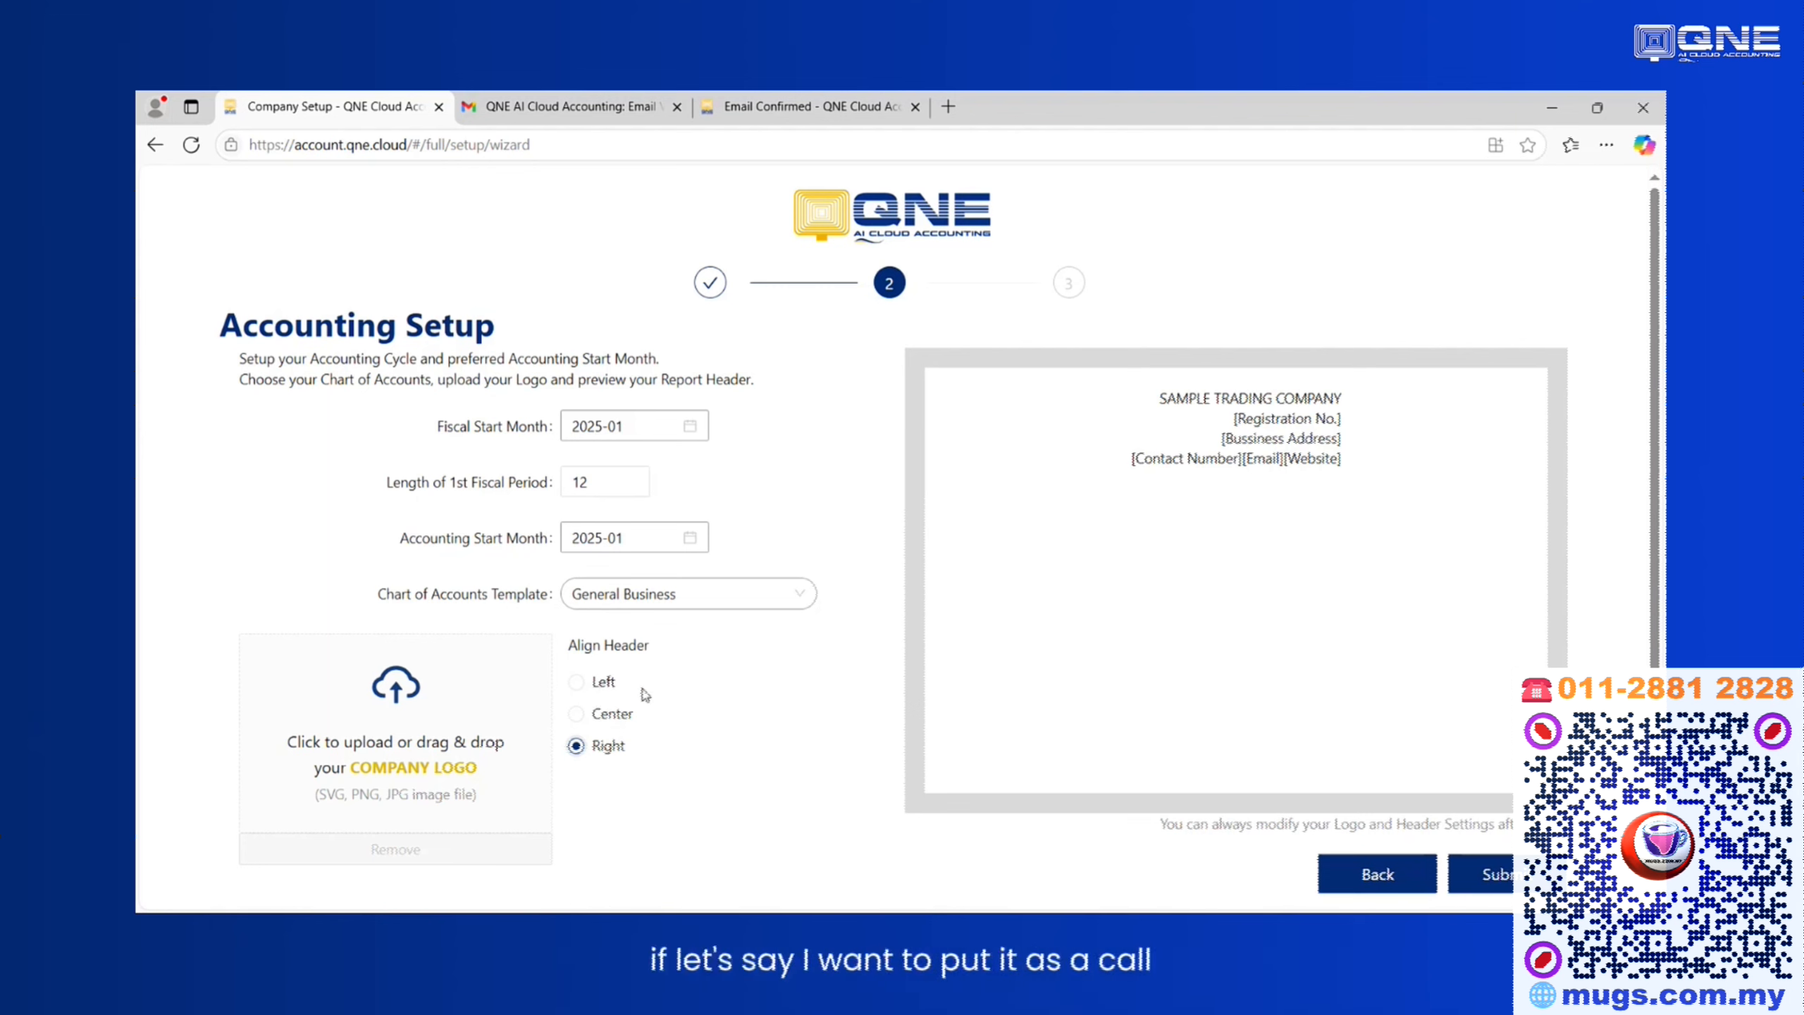
pyautogui.click(600, 684)
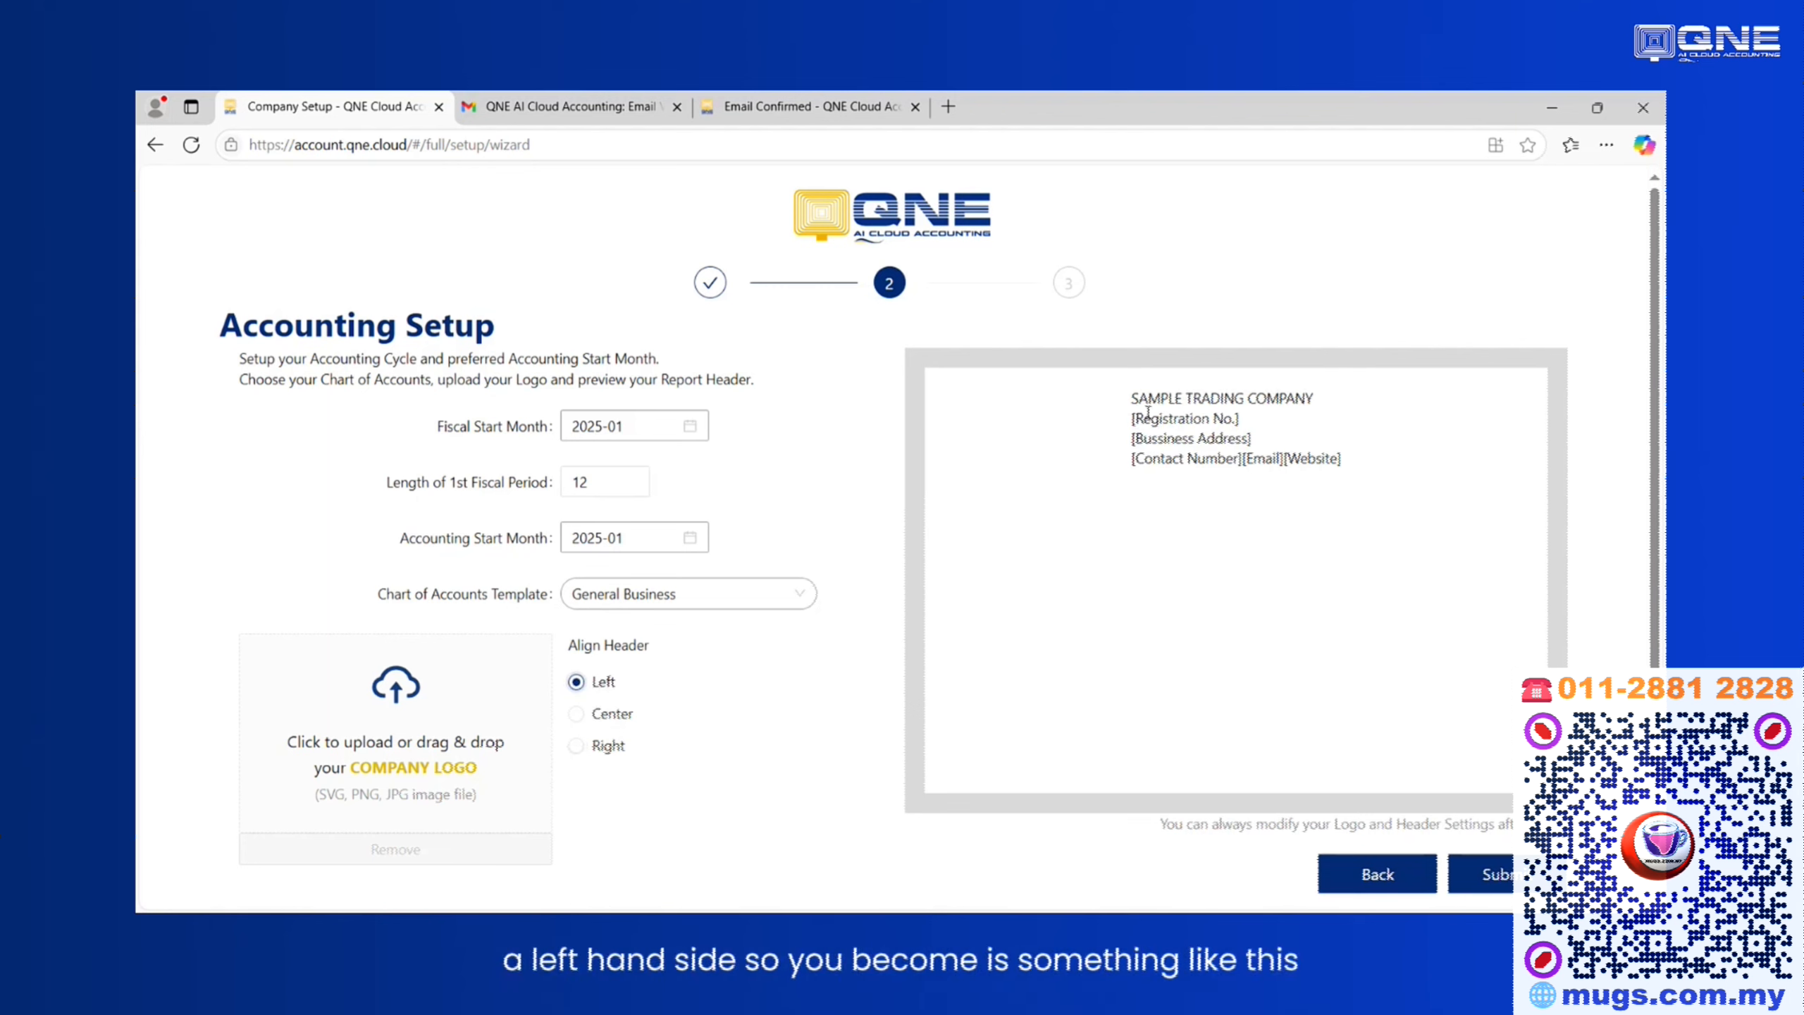
pyautogui.moveTo(1128, 402); pyautogui.dragTo(1393, 474)
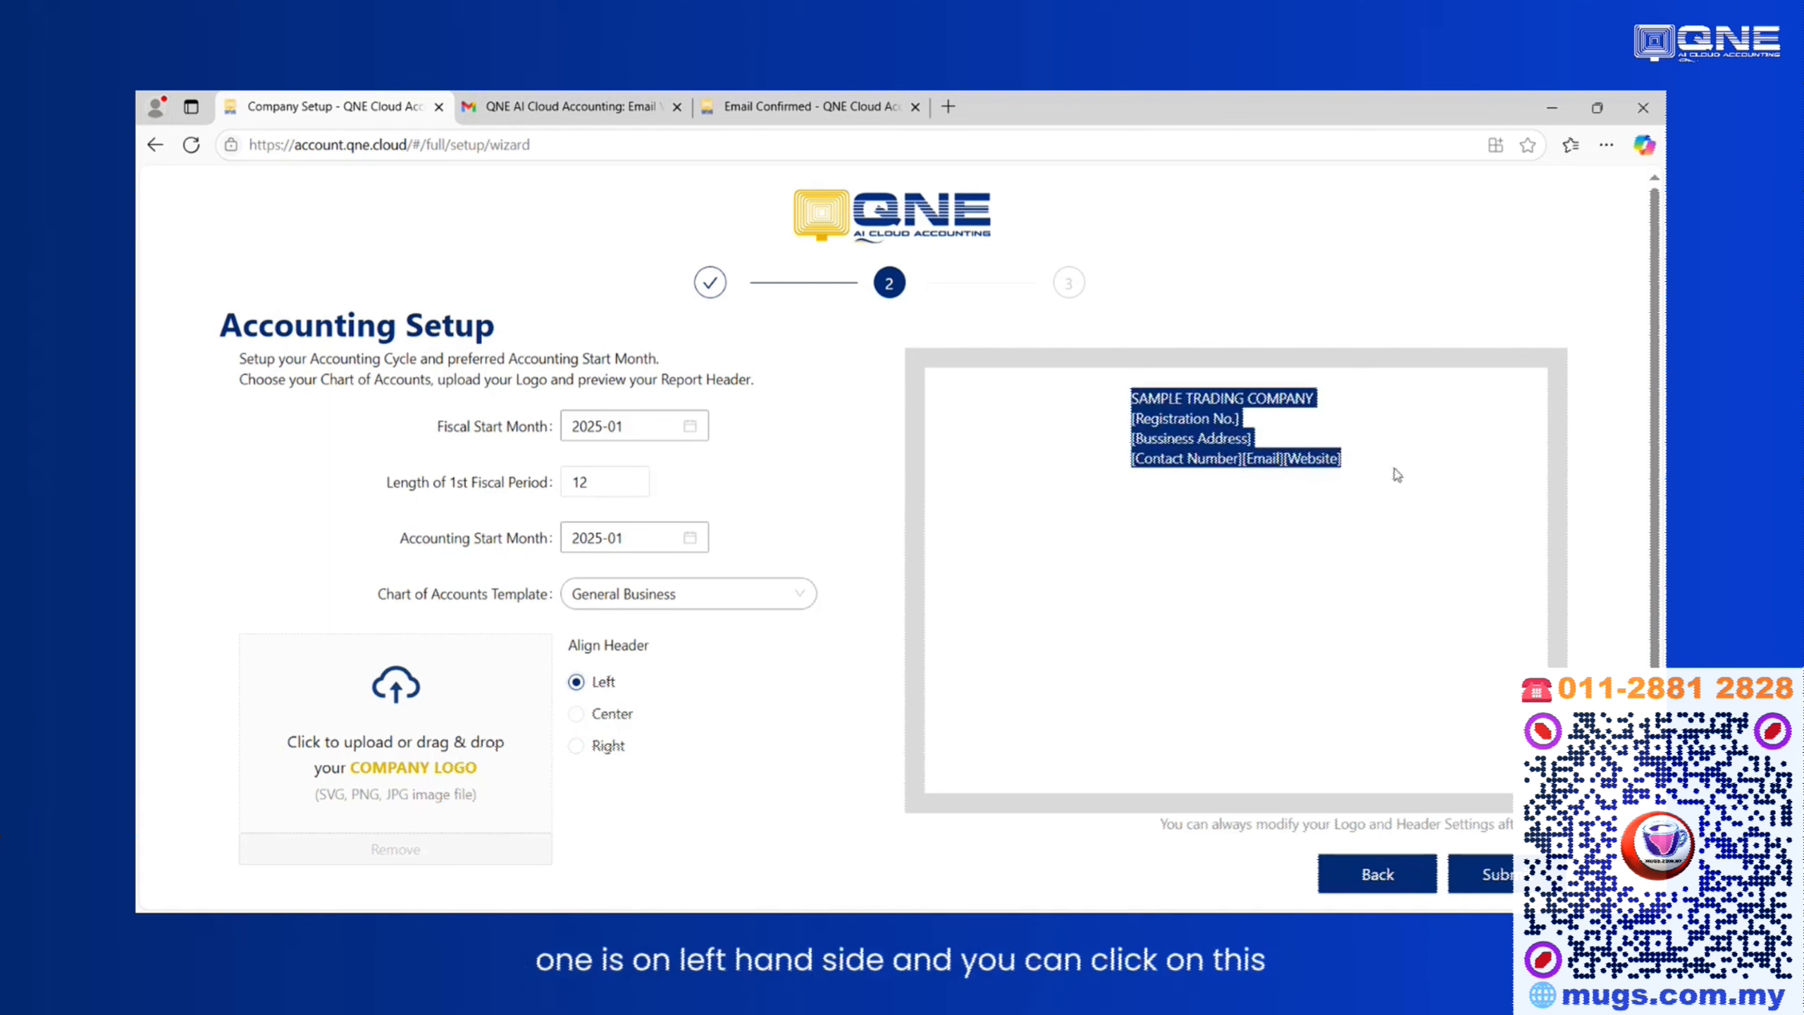
pyautogui.click(719, 760)
pyautogui.scroll(-1, 615, 726)
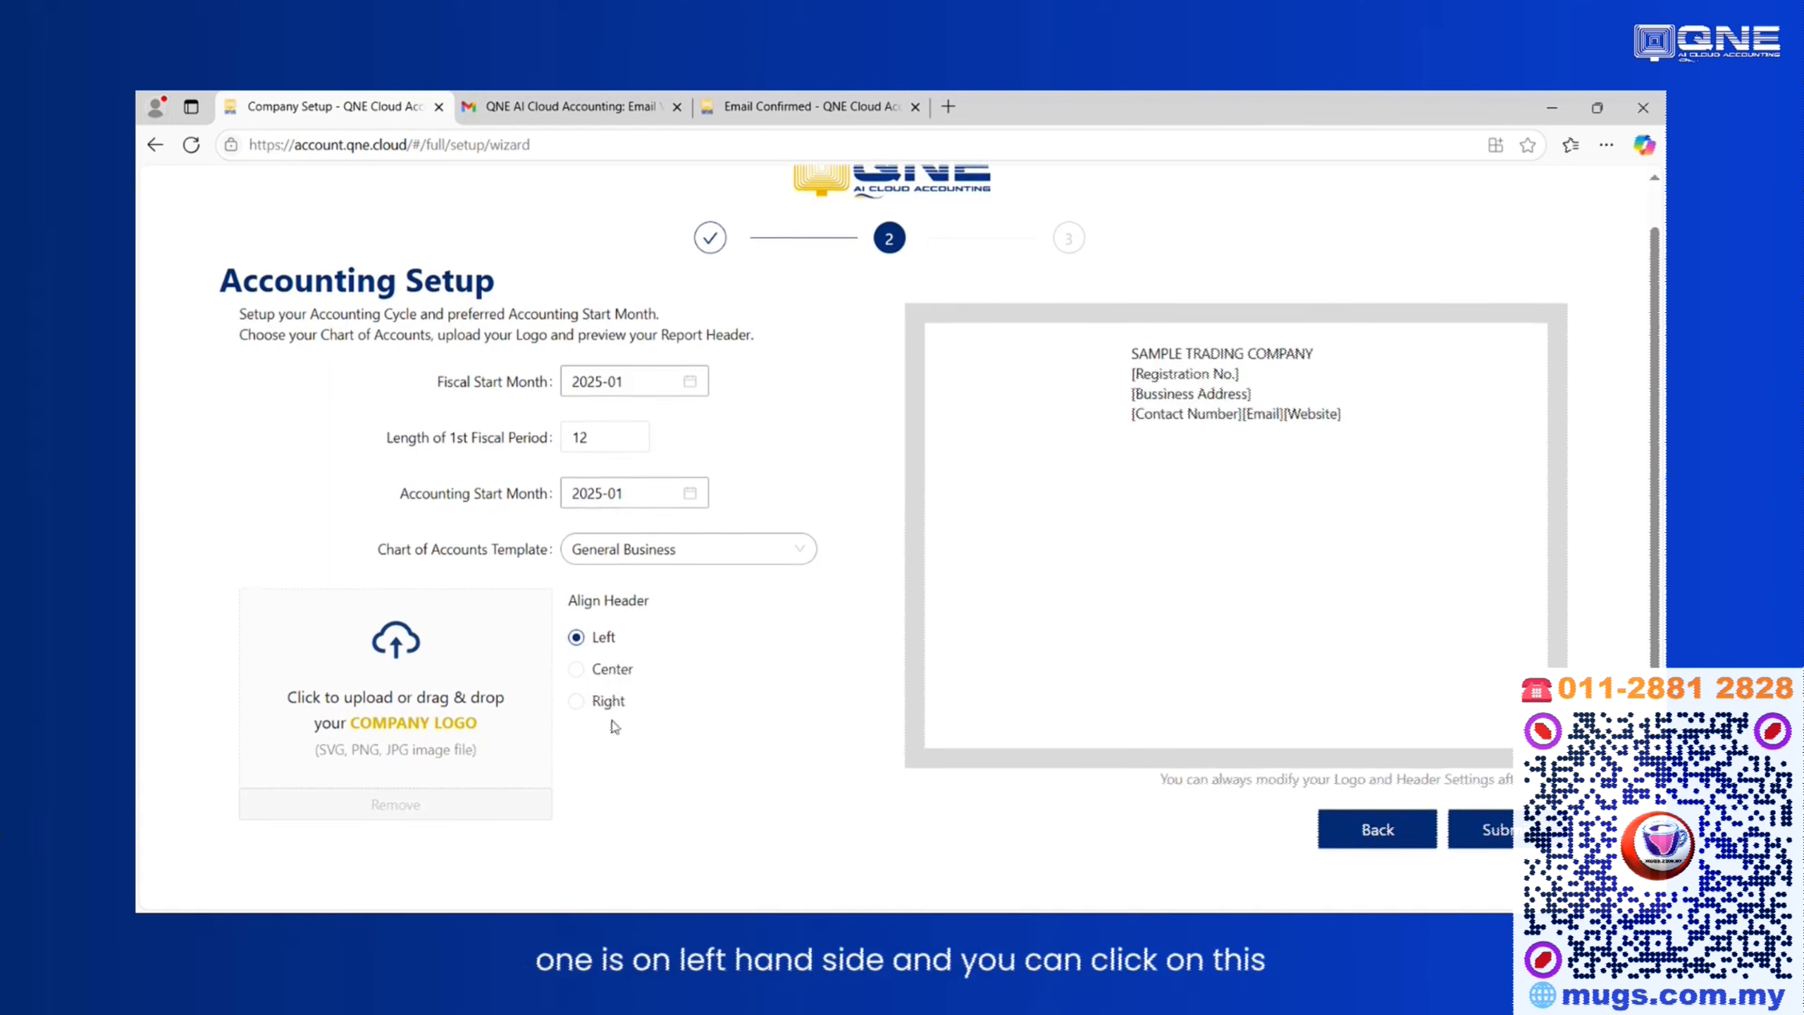
# Upload the company logo from the Cloud Account Support document folder on the Desktop and submit the accounting setup.
pyautogui.click(508, 712)
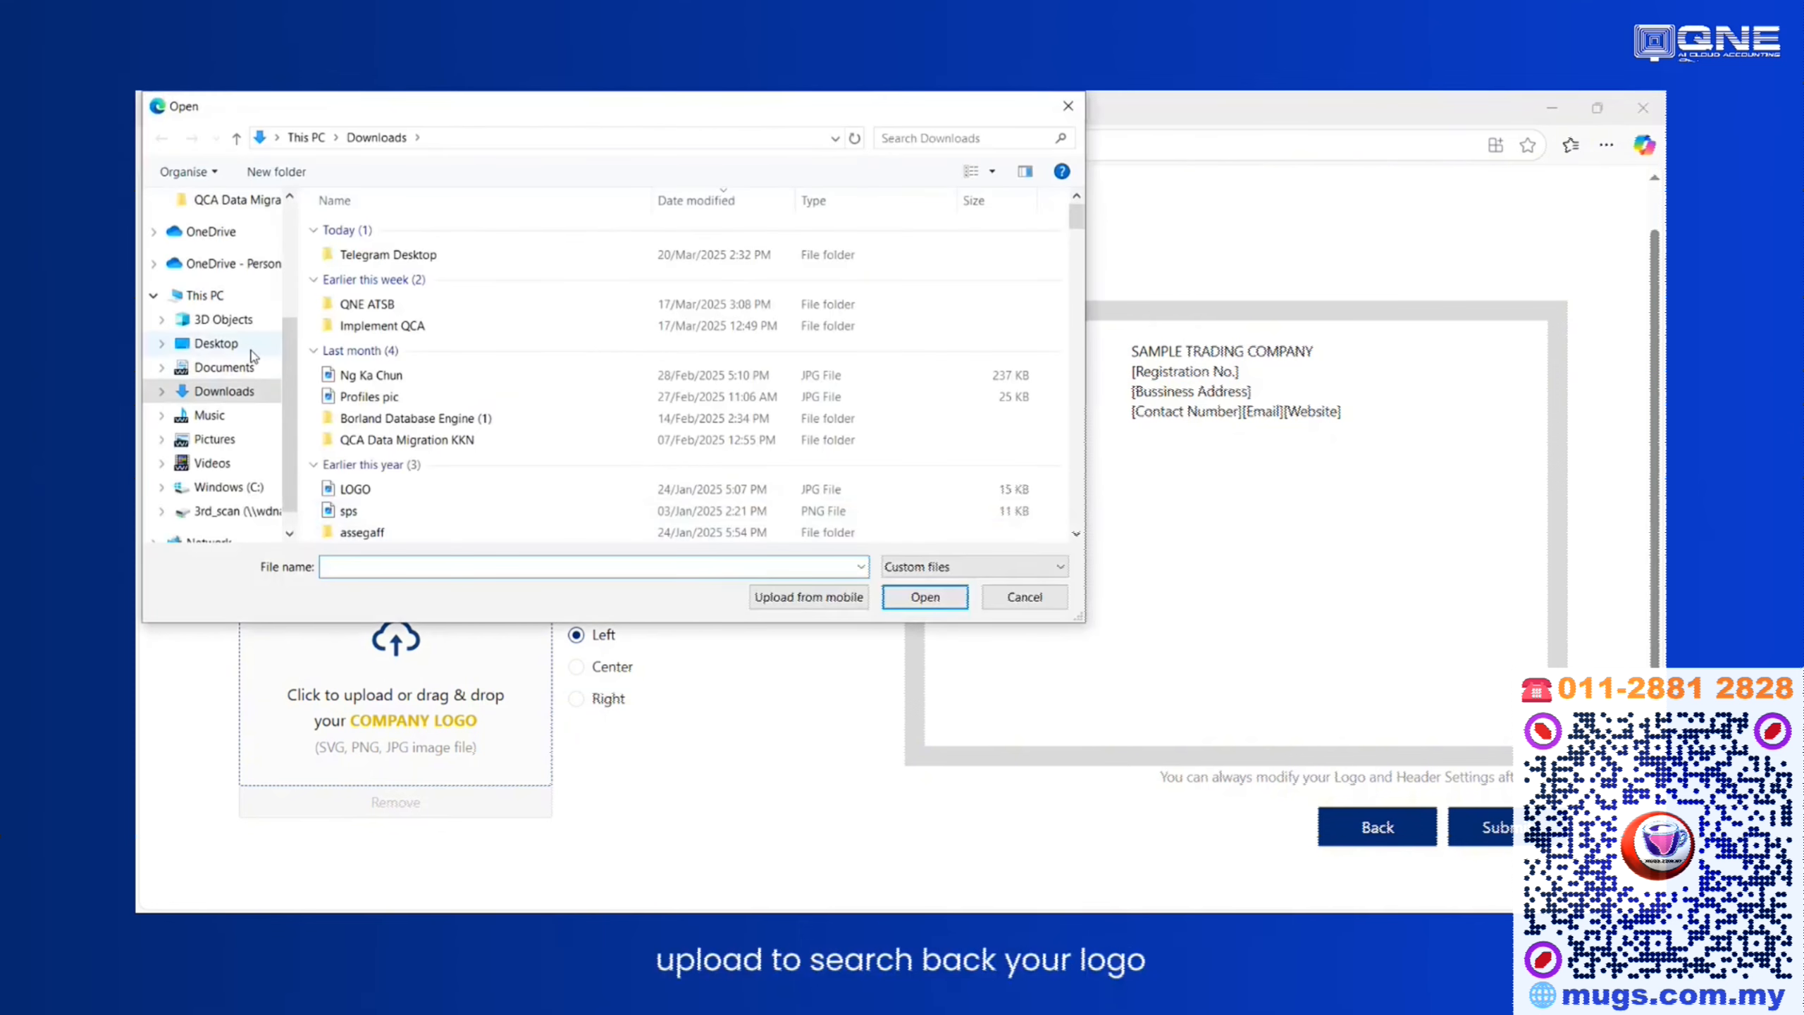
pyautogui.click(228, 343)
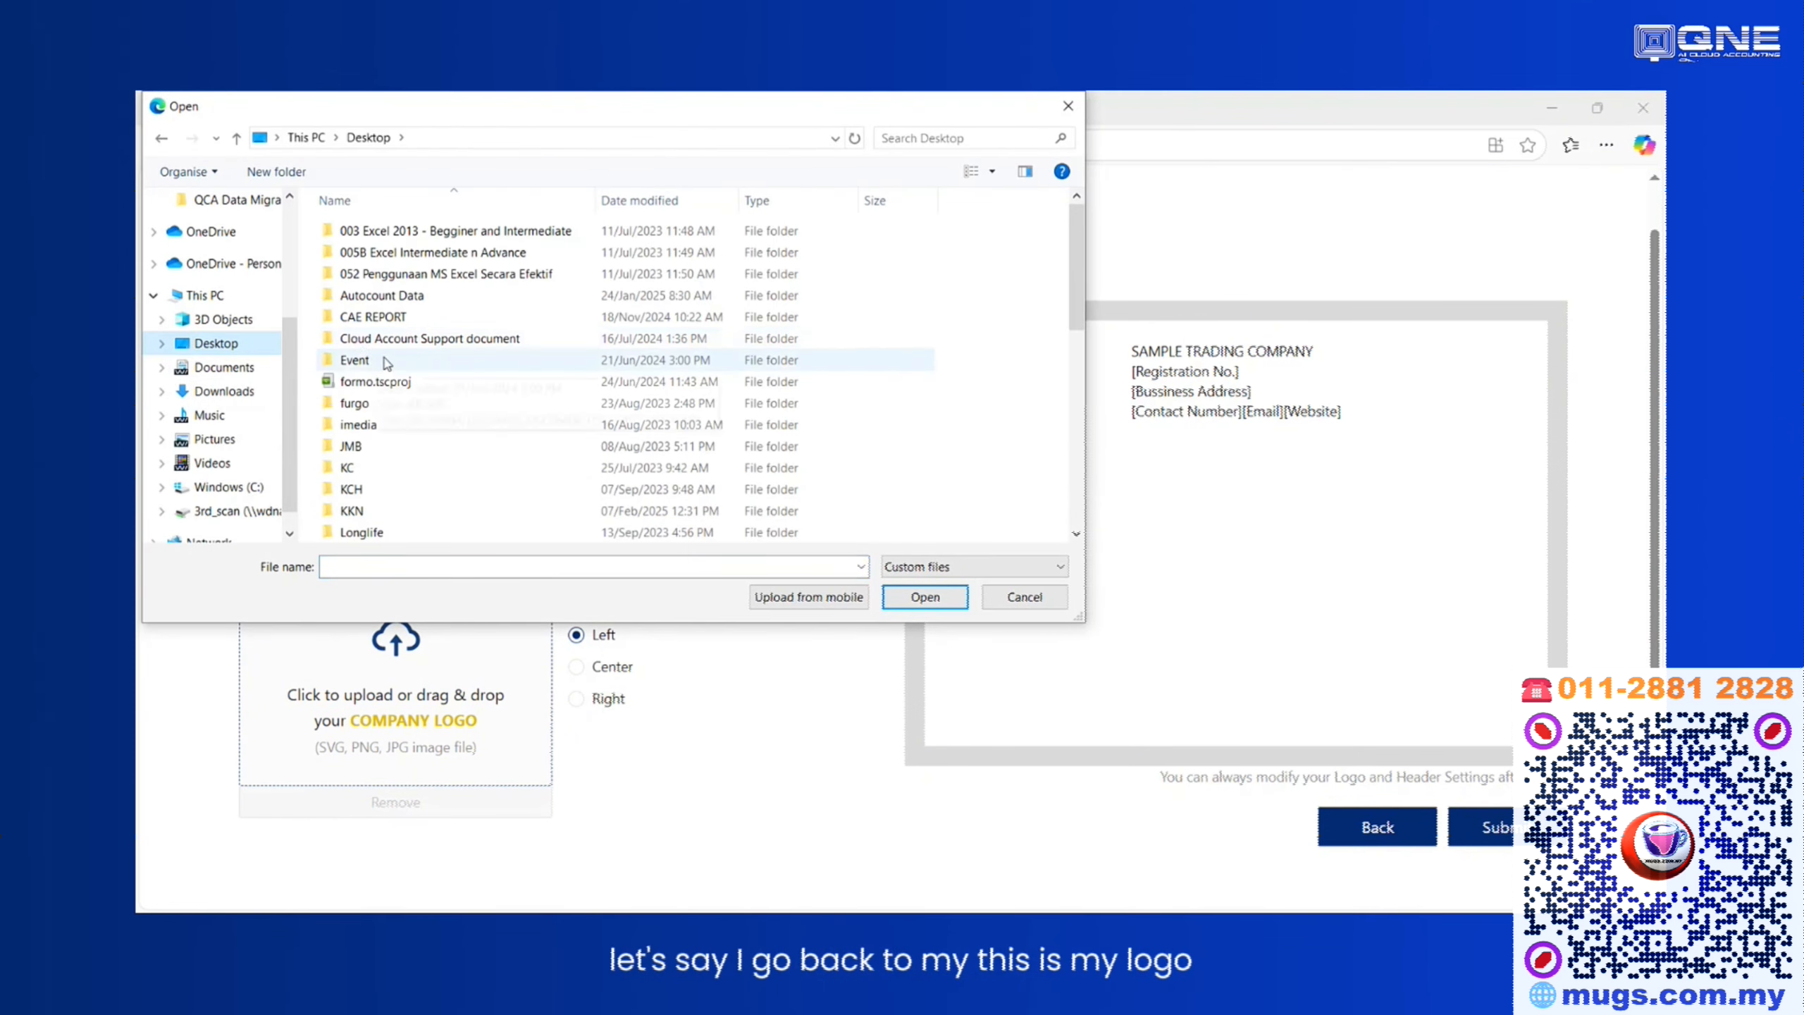
pyautogui.click(404, 341)
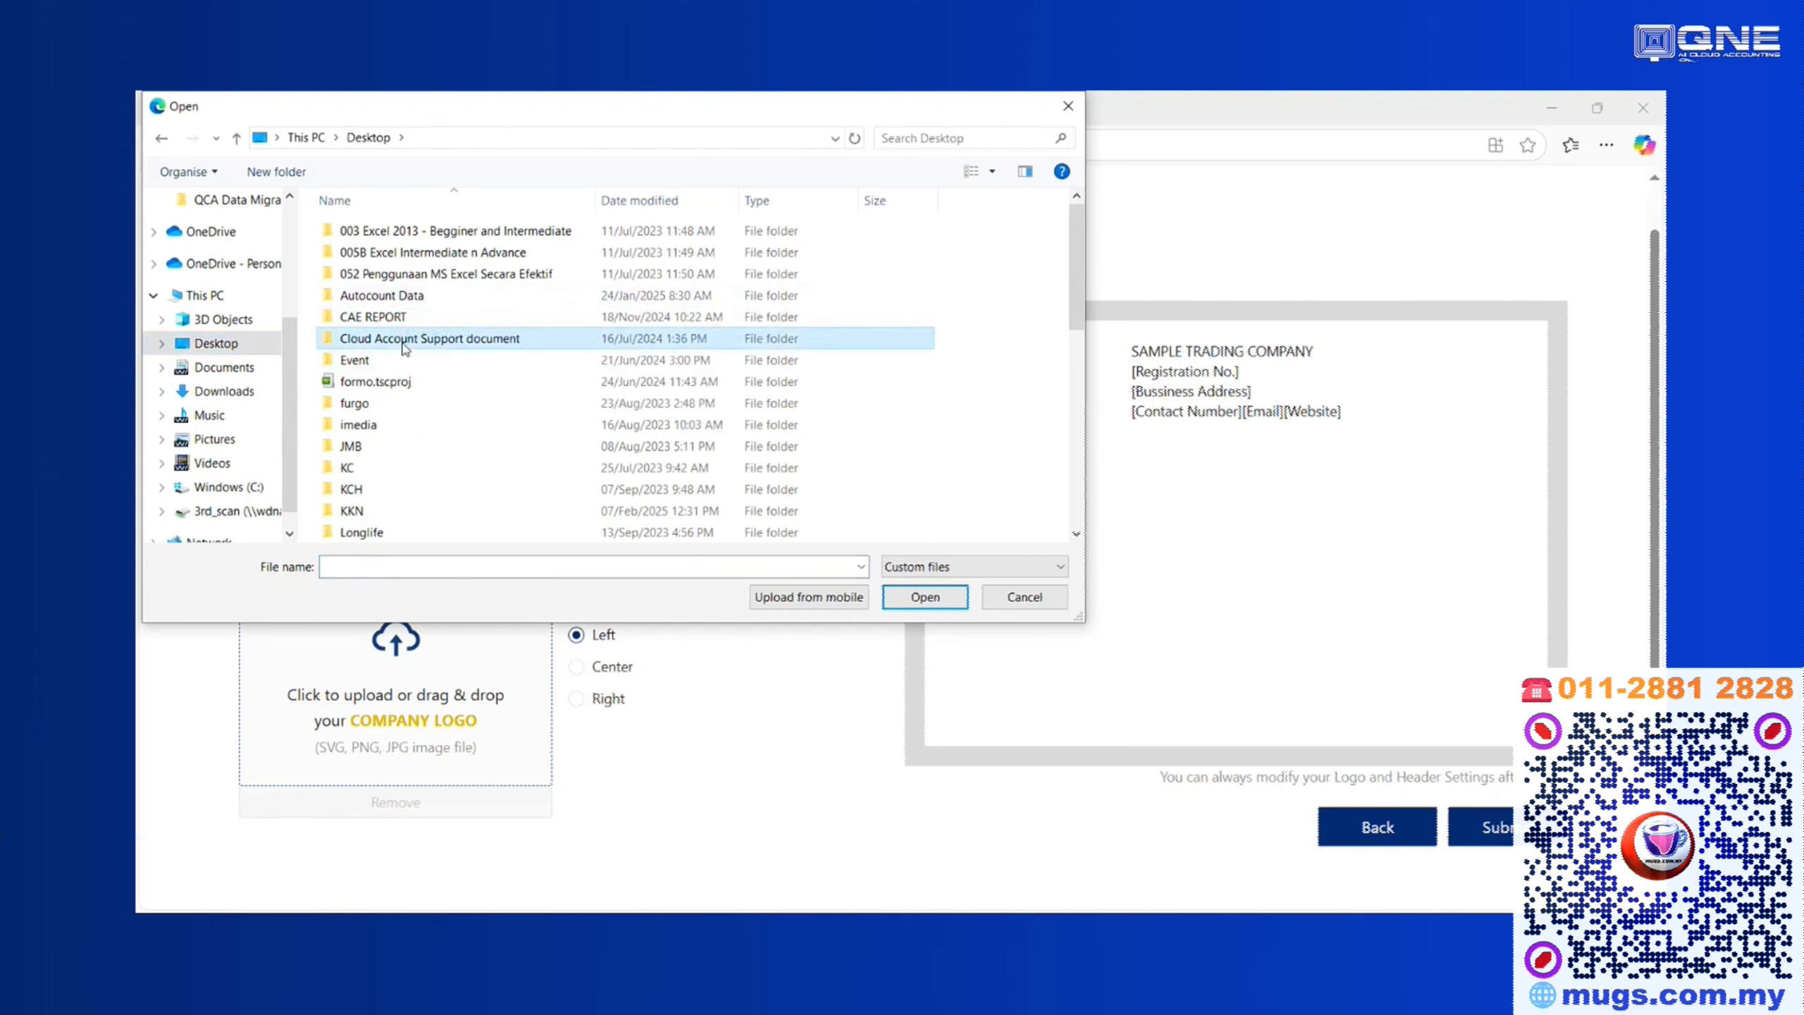
pyautogui.doubleClick(404, 341)
pyautogui.doubleClick(582, 280)
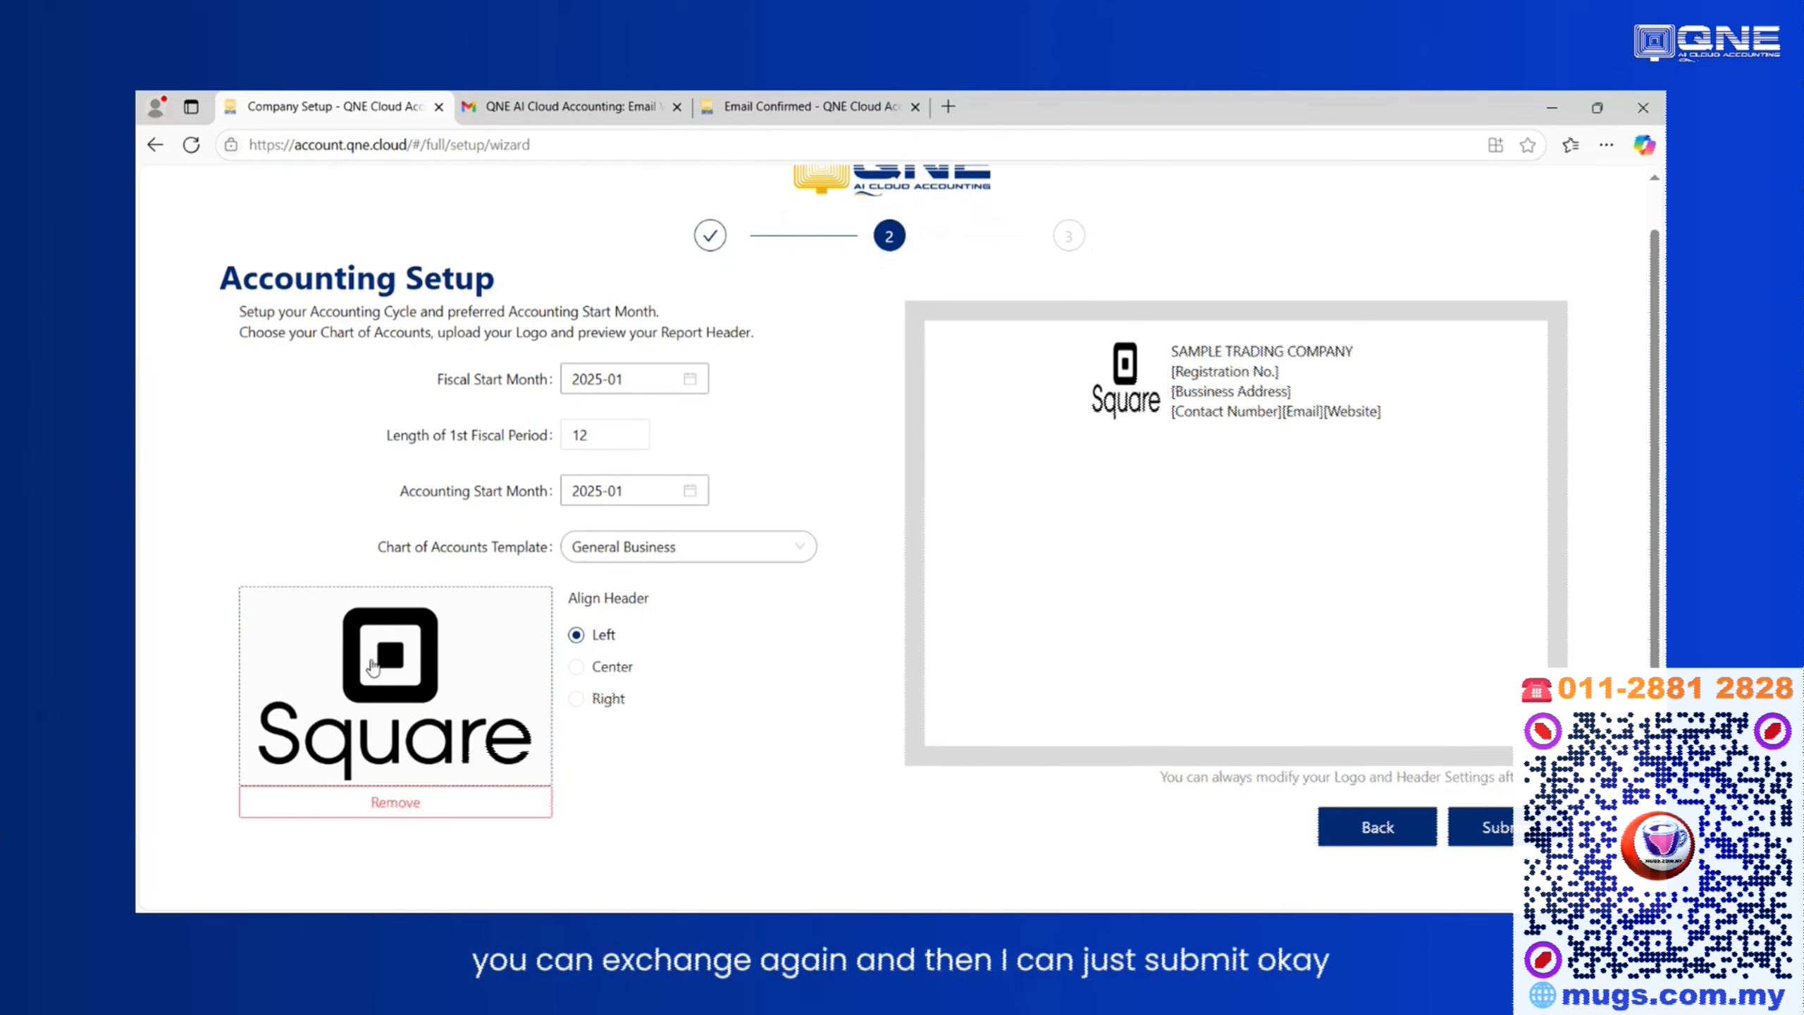
pyautogui.click(1499, 828)
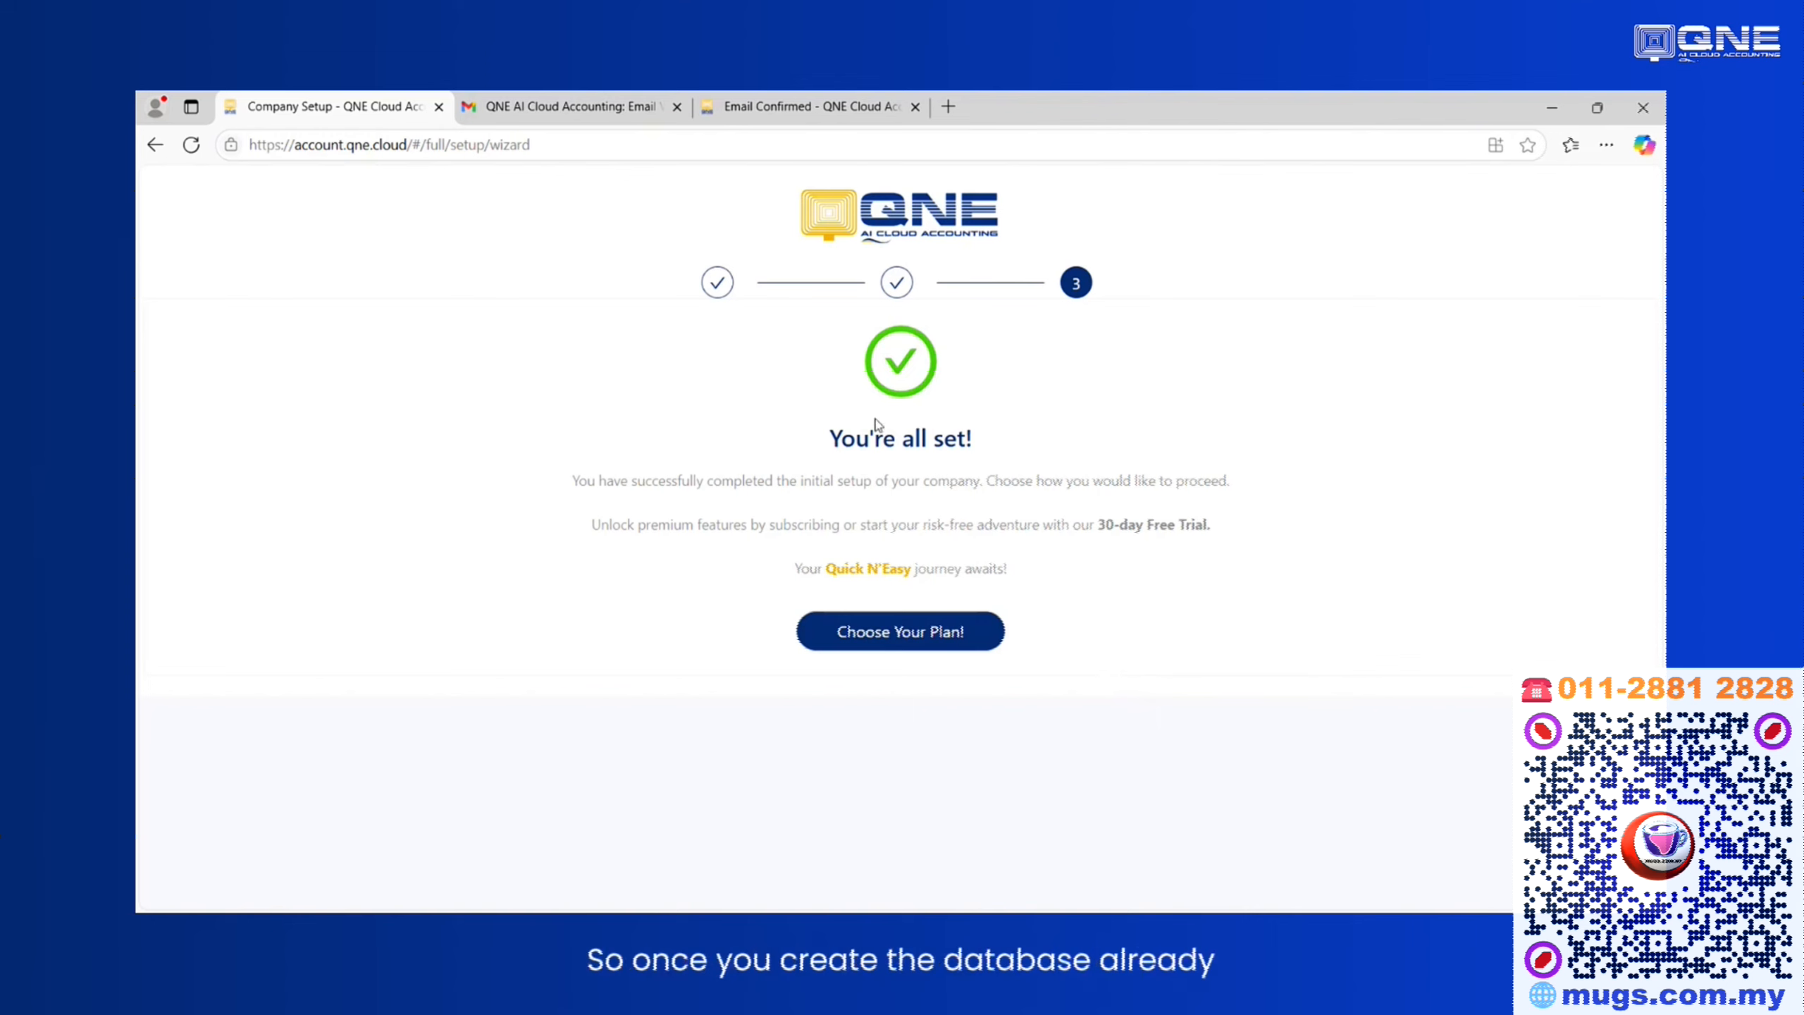
# Open the plan selection and choose the PRO plan.
pyautogui.click(905, 648)
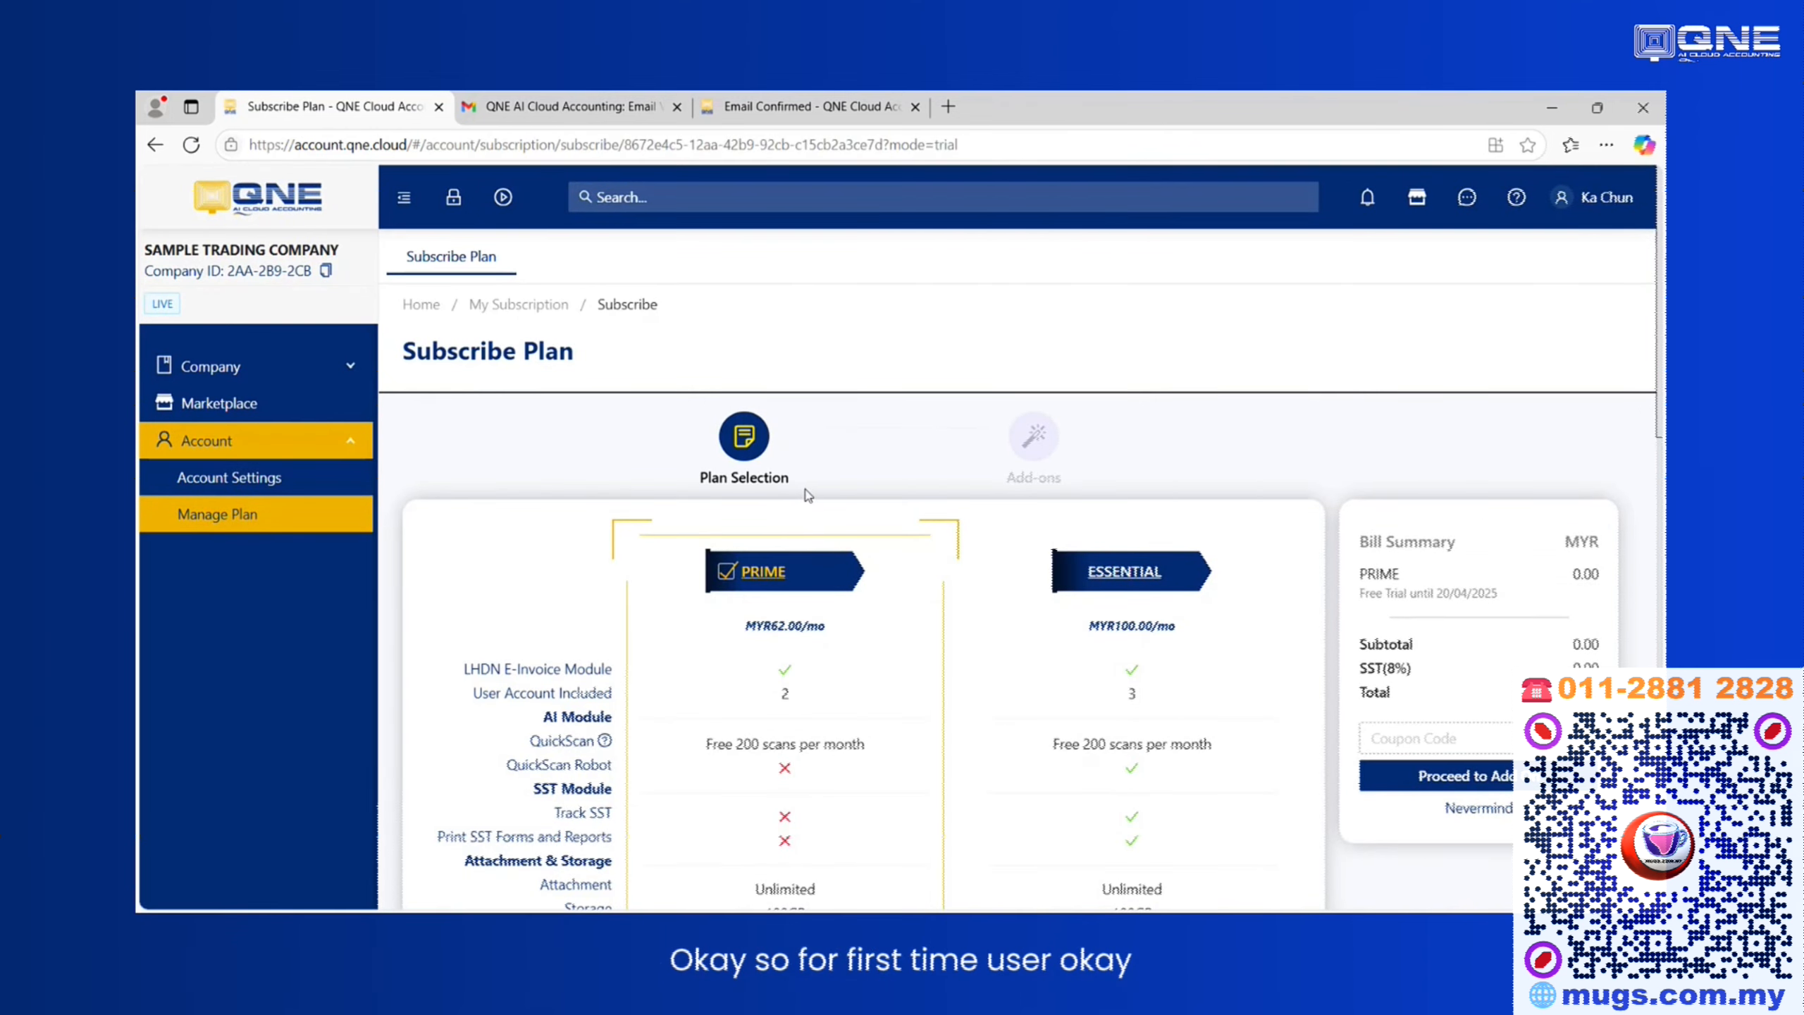
pyautogui.scroll(-4, 918, 516)
pyautogui.scroll(3, 918, 515)
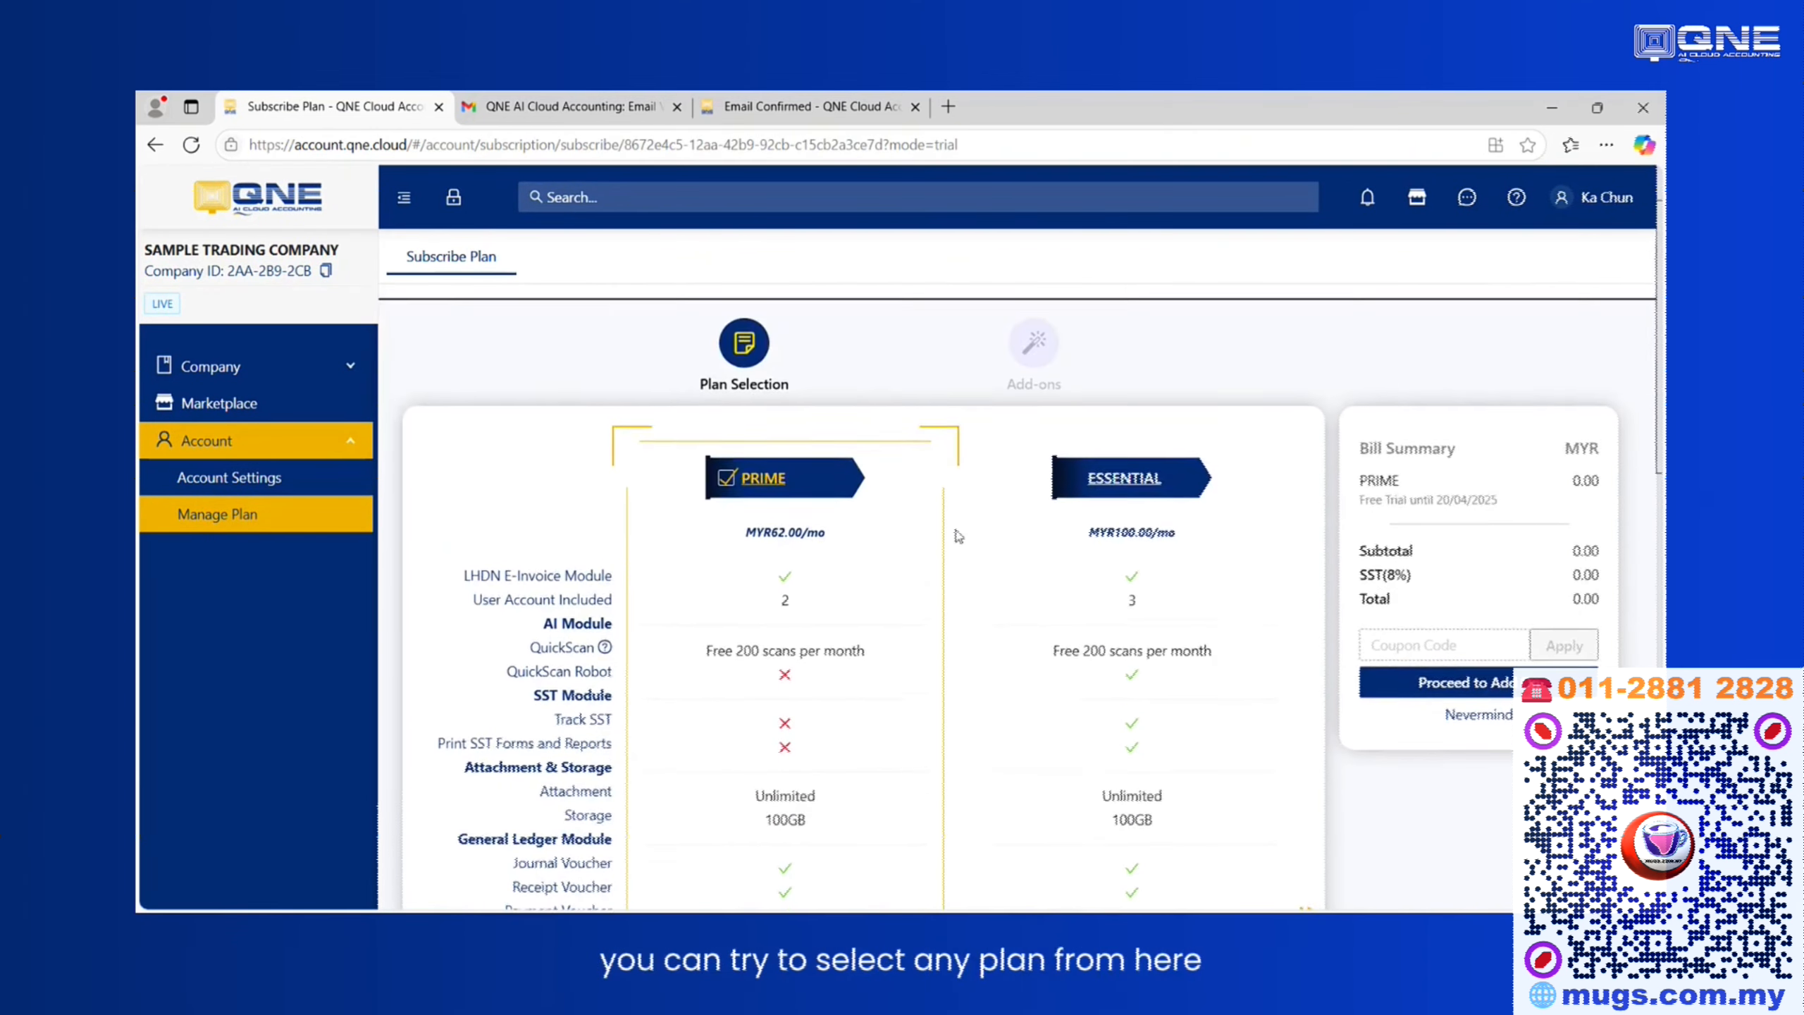
pyautogui.scroll(1, 958, 535)
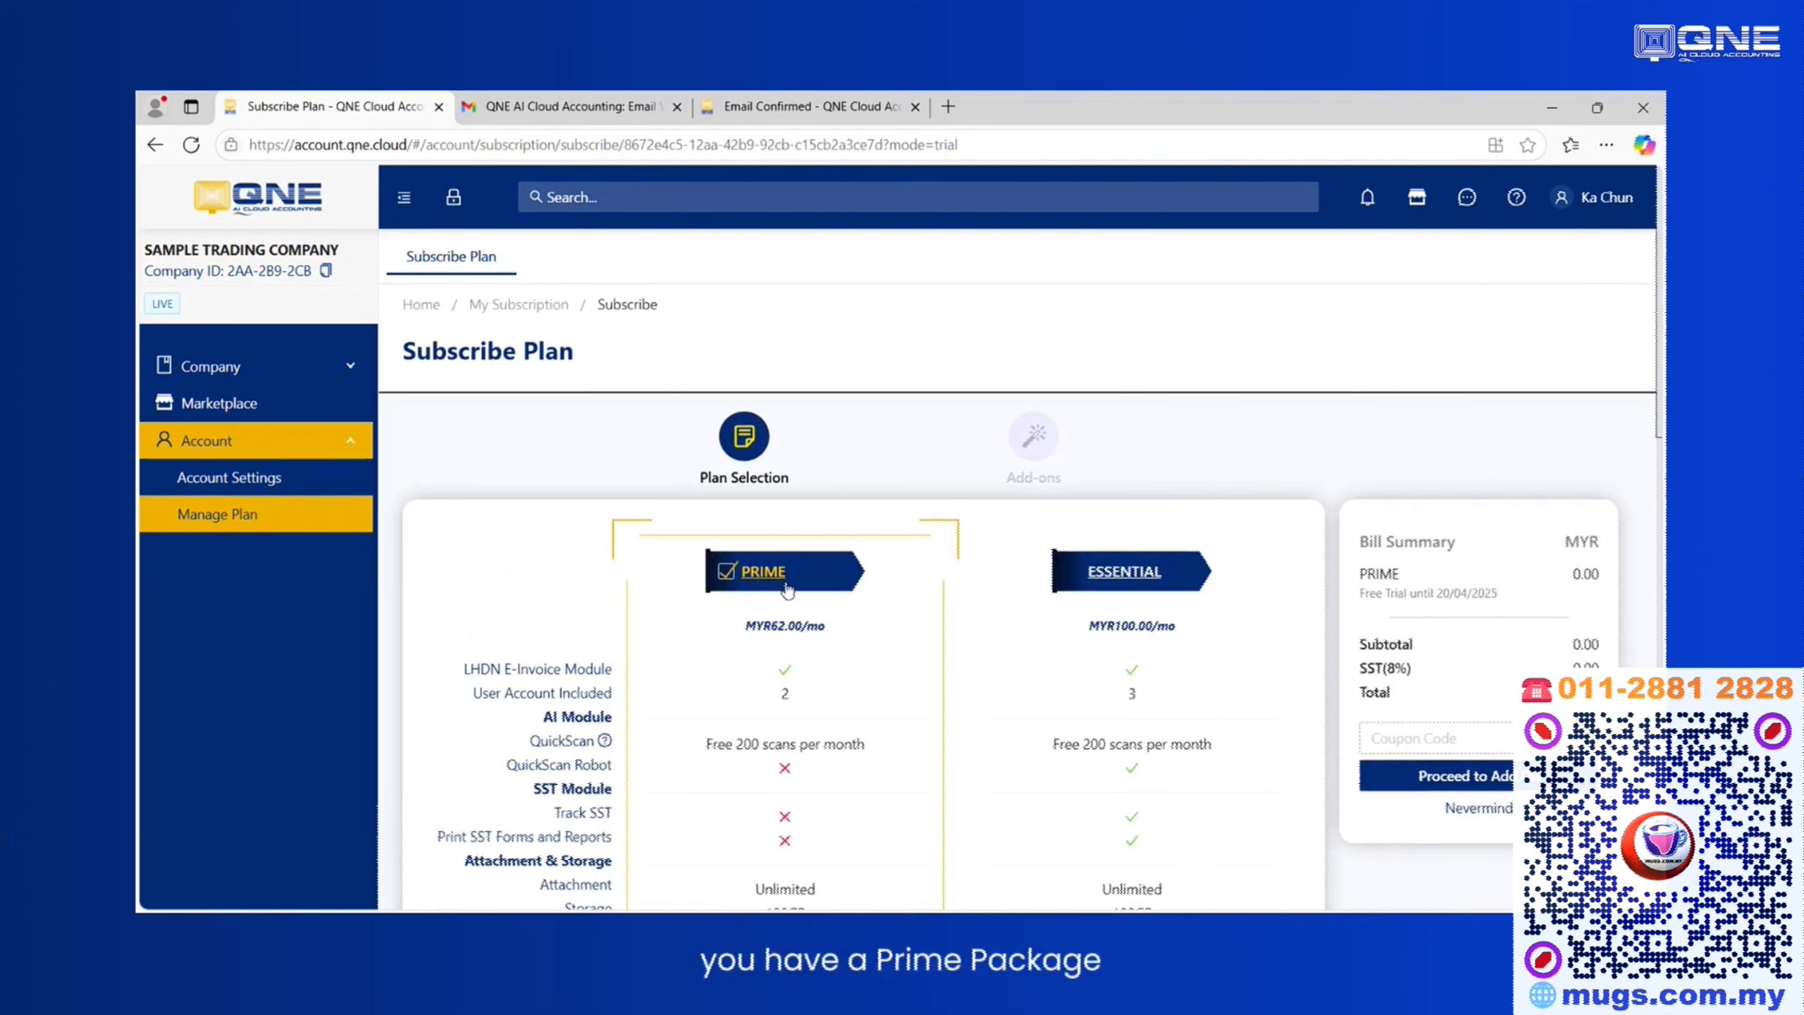
pyautogui.scroll(-5, 1250, 625)
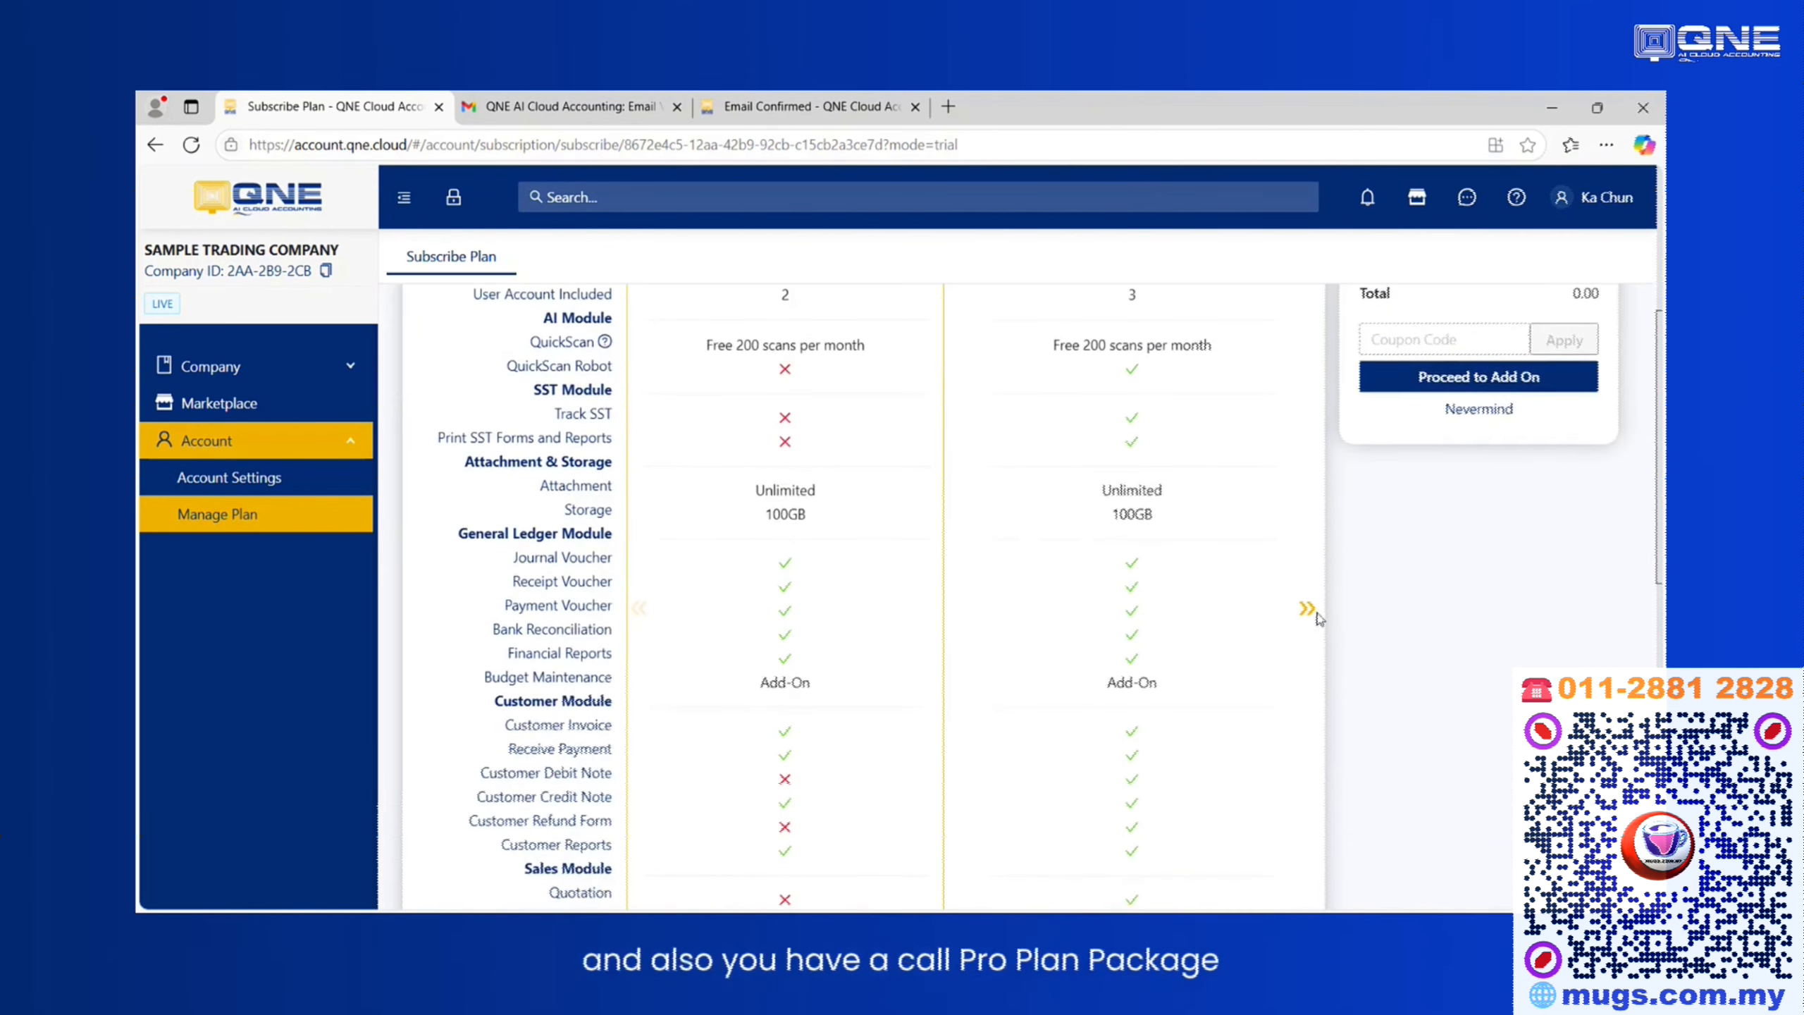
pyautogui.click(1307, 610)
pyautogui.scroll(4, 1309, 613)
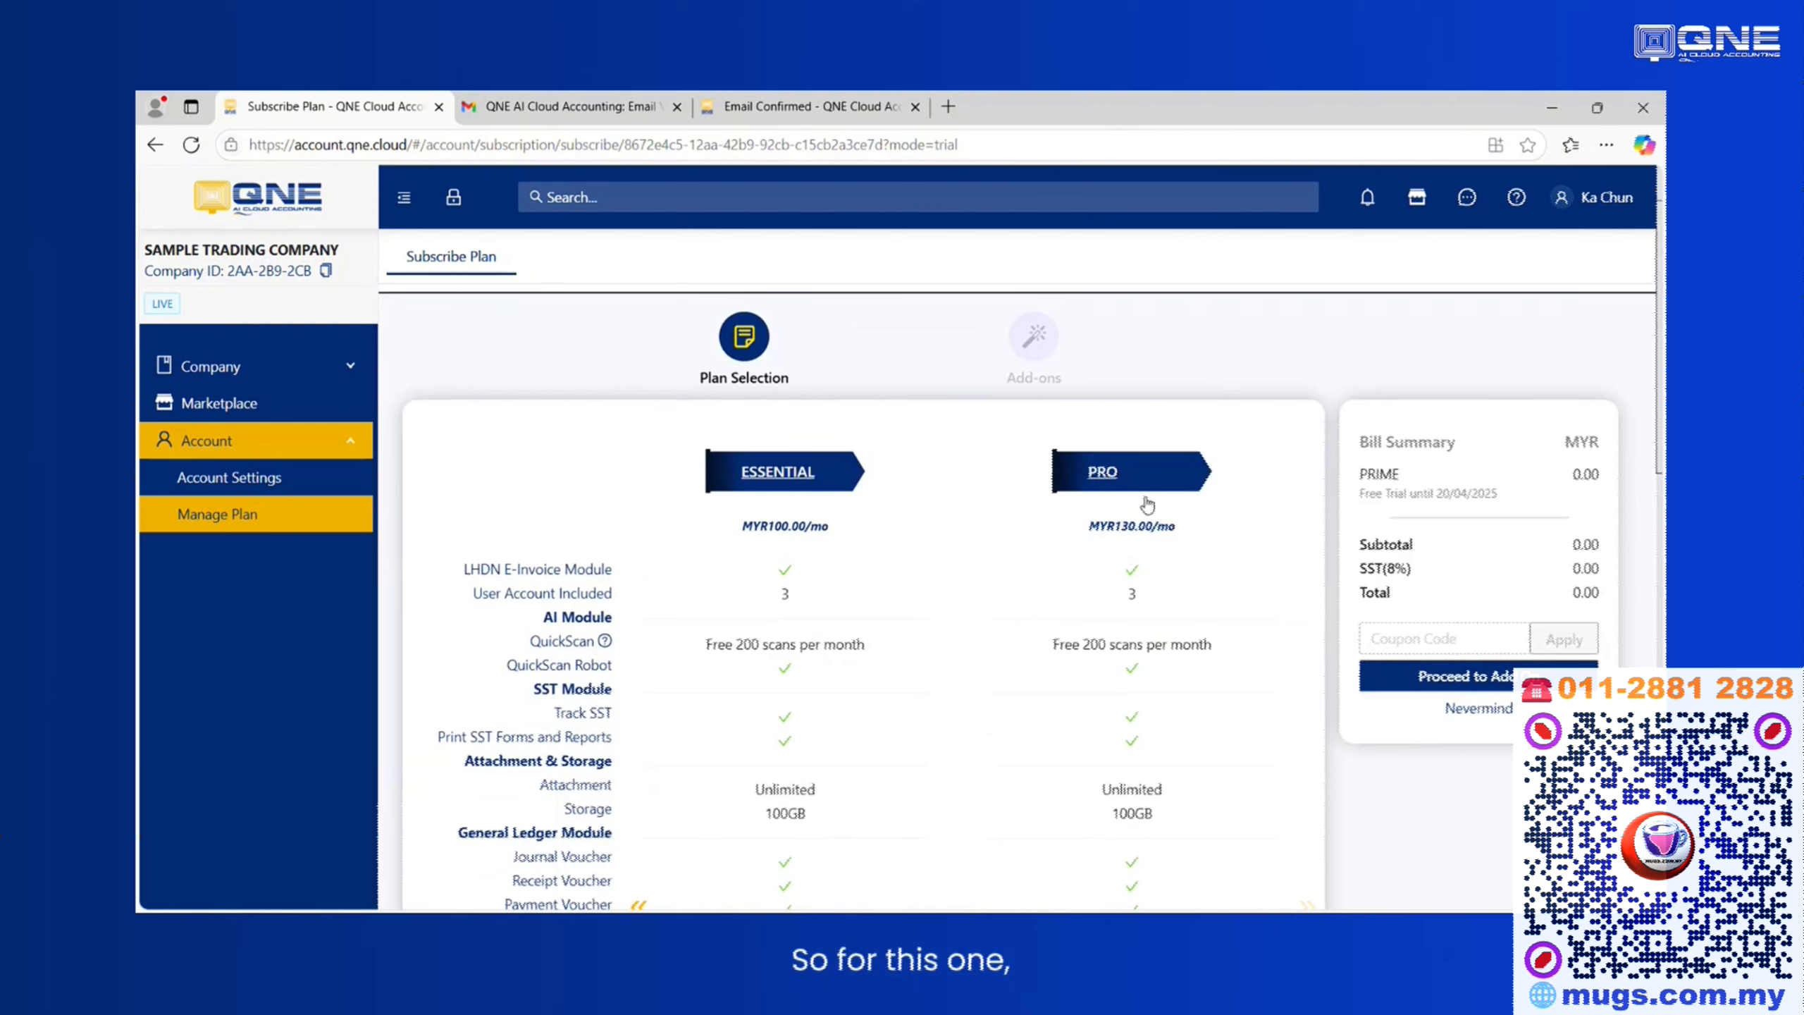
pyautogui.click(1230, 556)
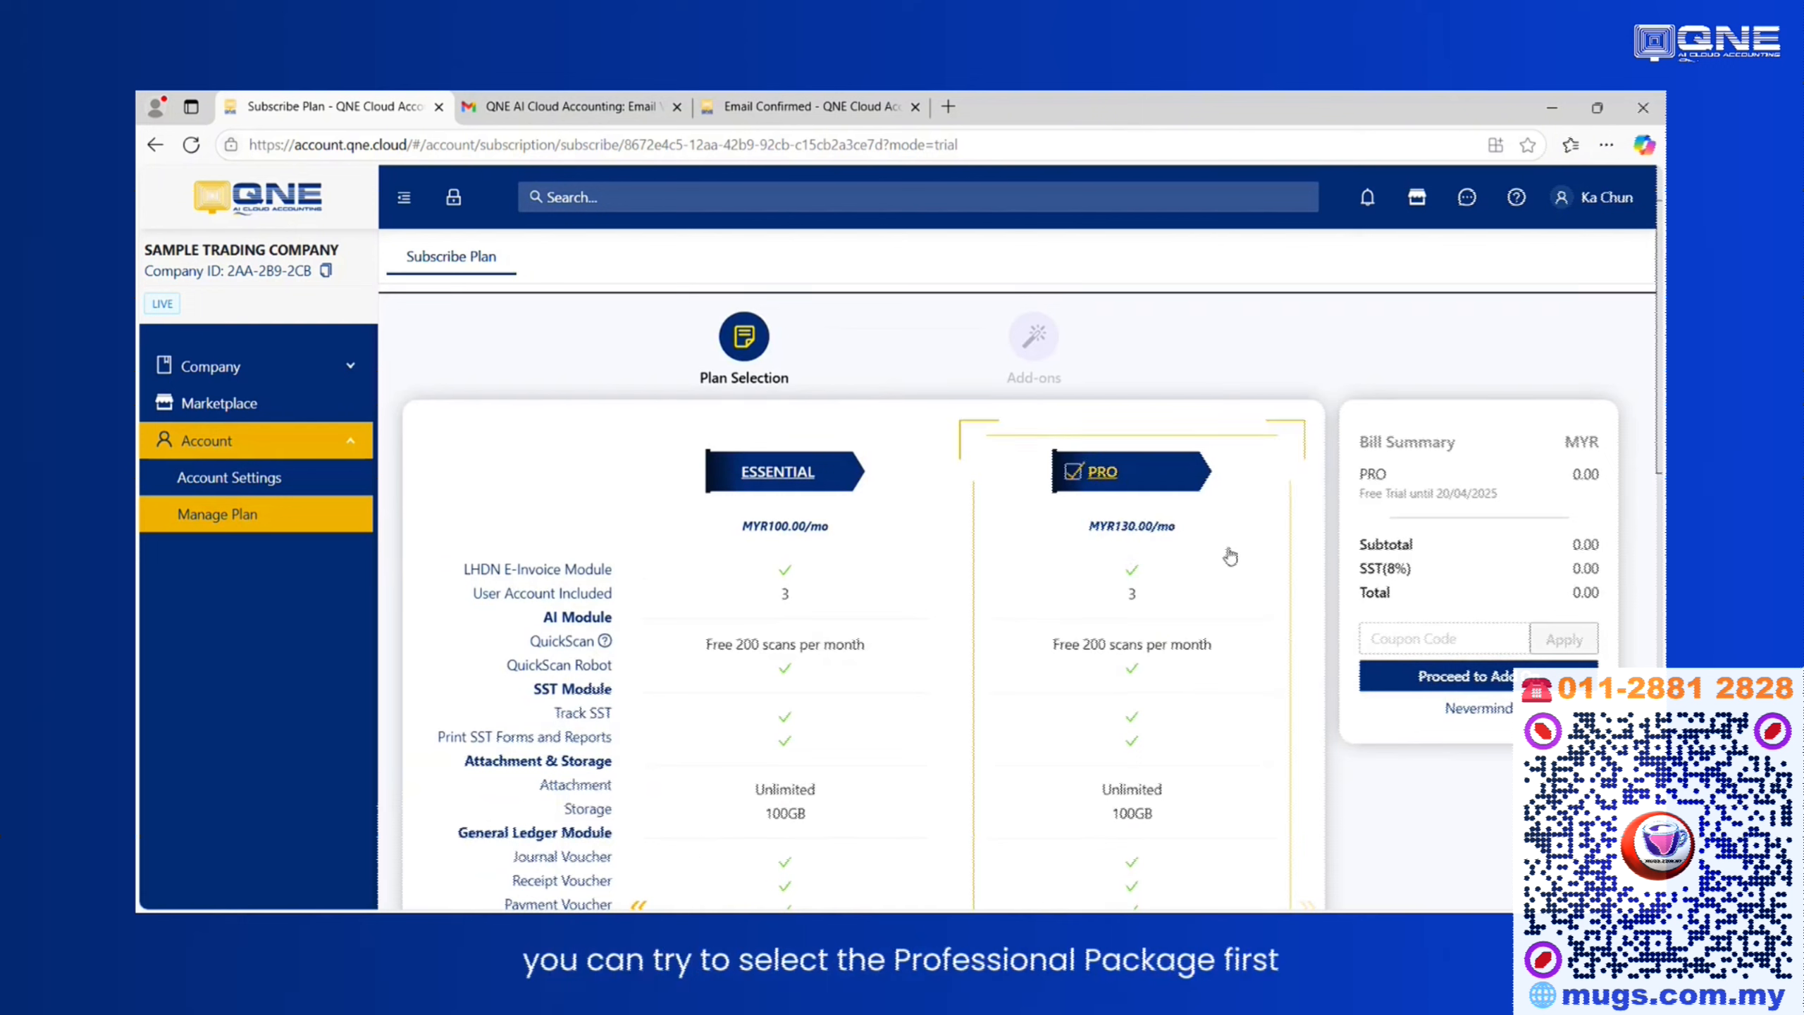
# Proceed to the add-ons without adding any and start the free trial.
pyautogui.scroll(-15, 1230, 557)
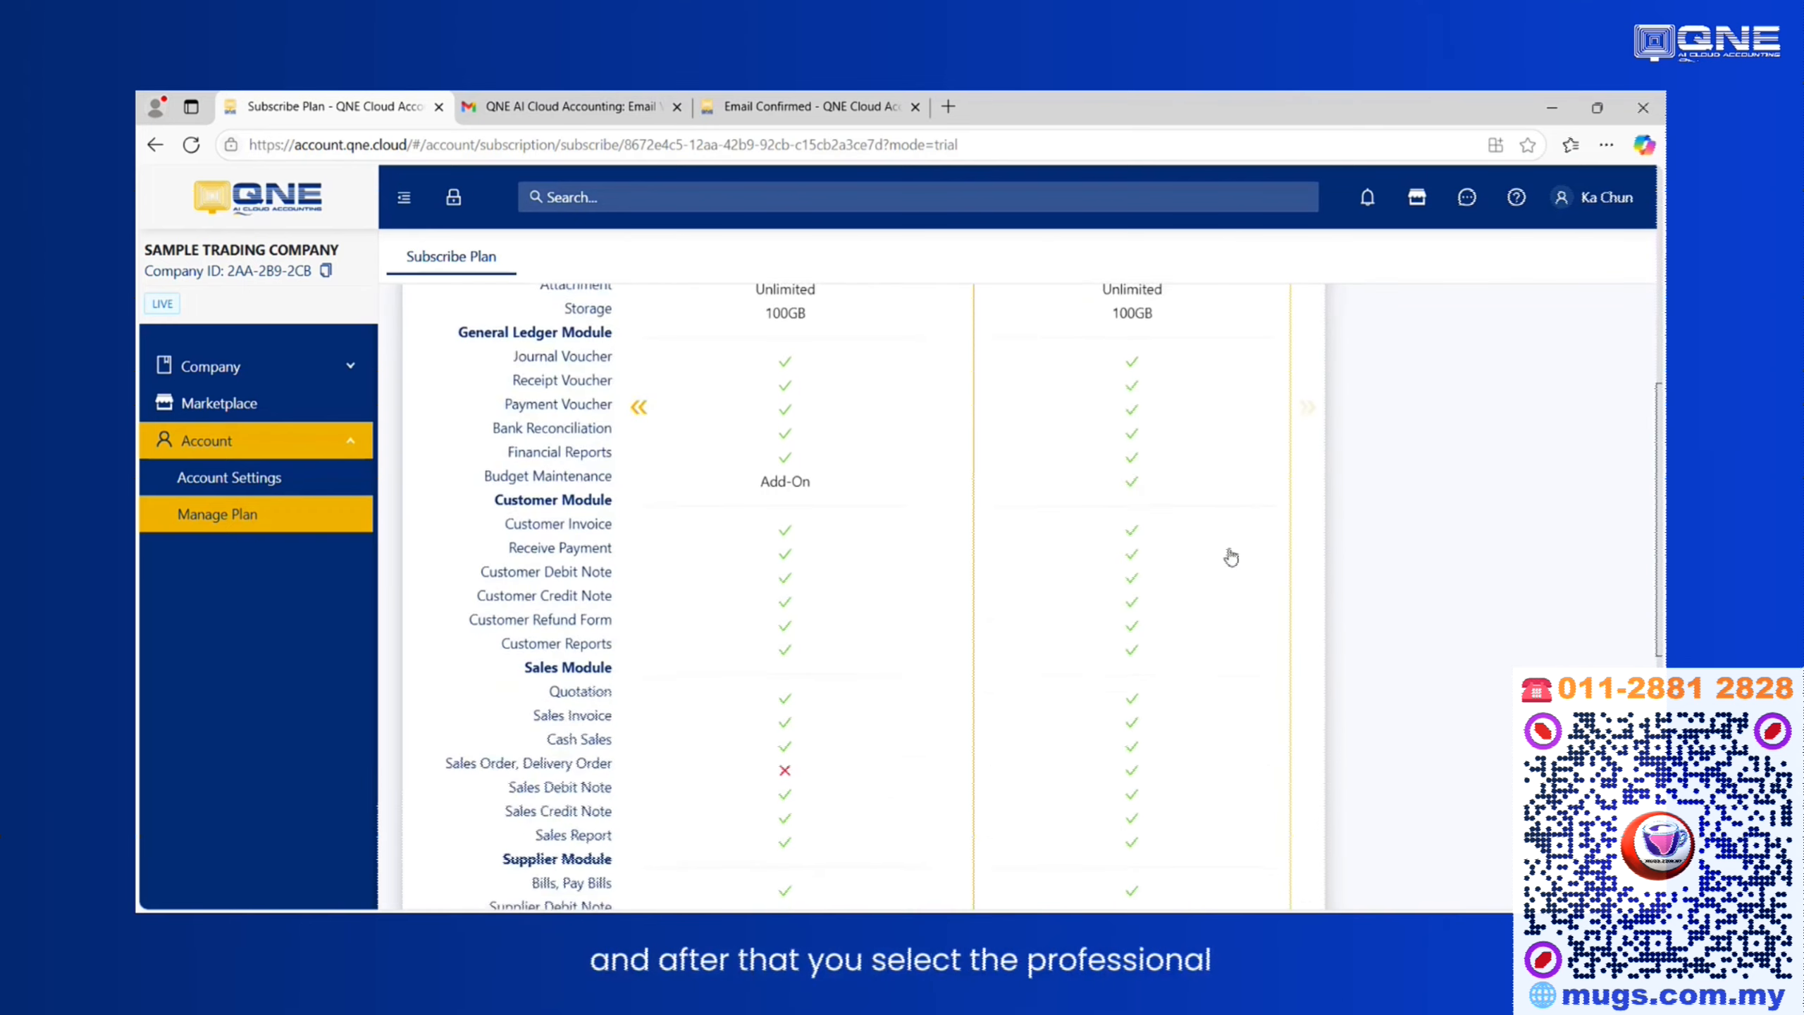
pyautogui.scroll(12, 1233, 568)
pyautogui.scroll(3, 1233, 571)
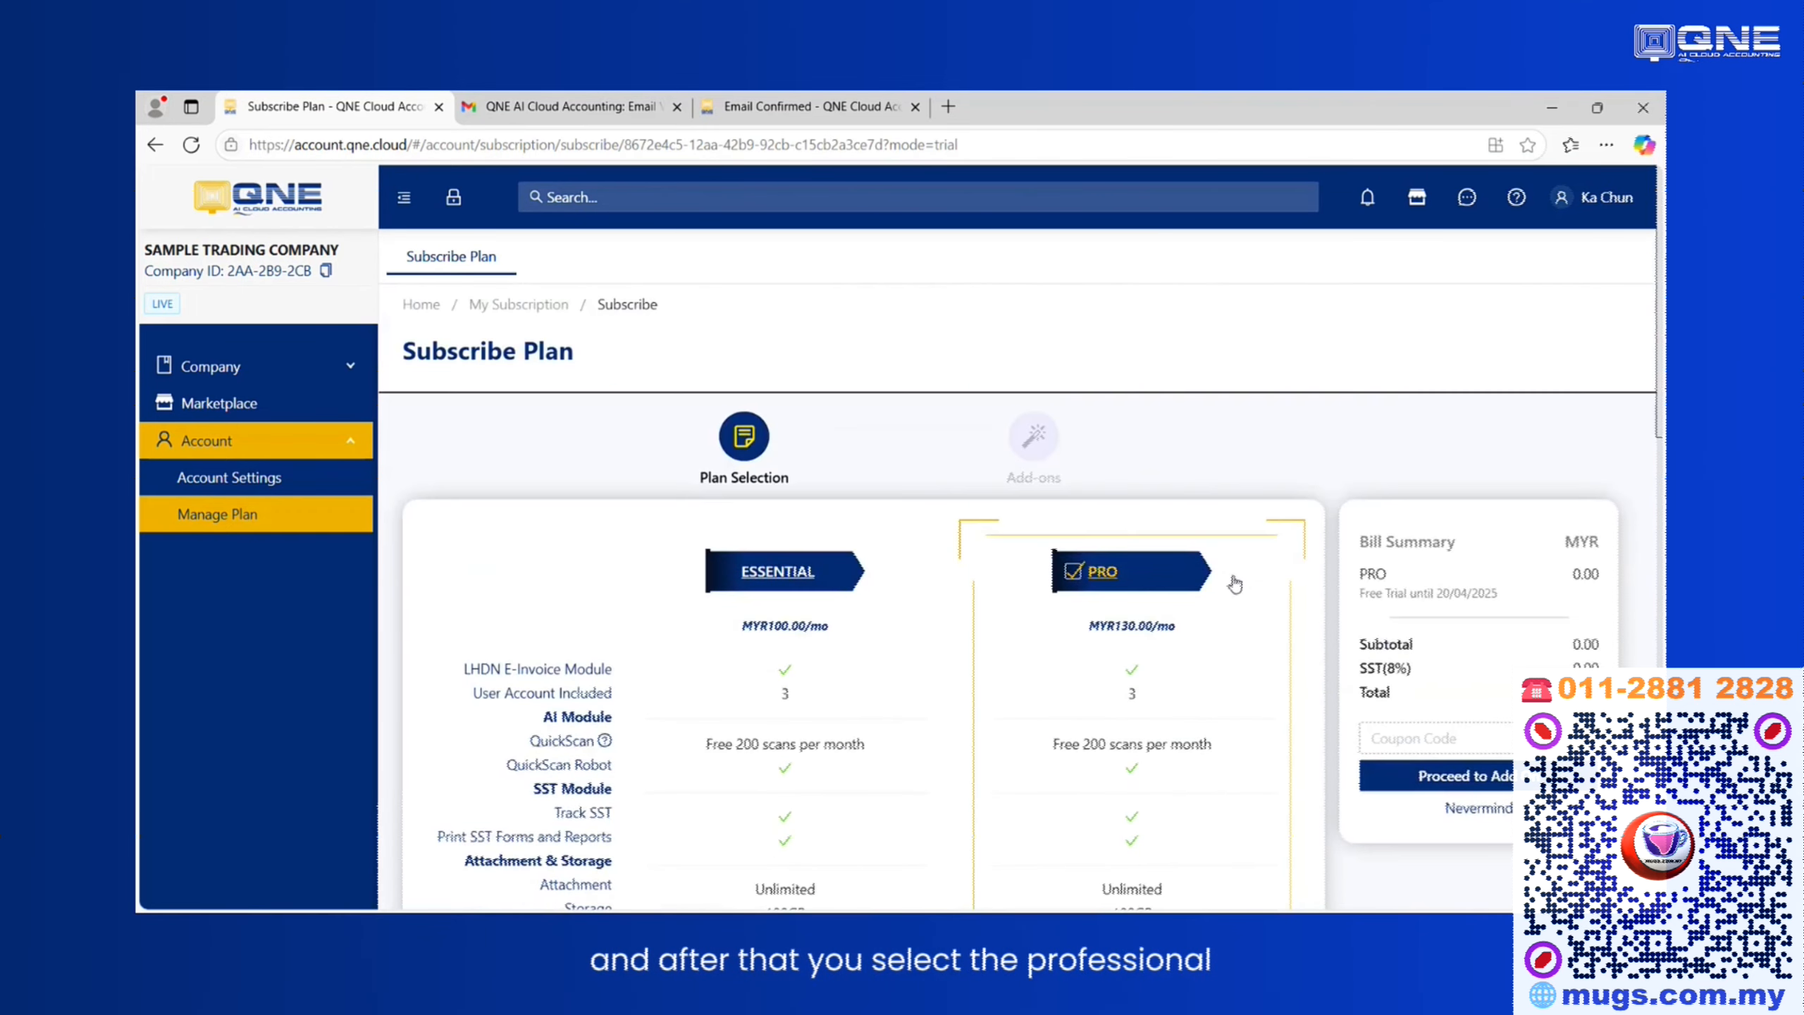
pyautogui.click(1436, 773)
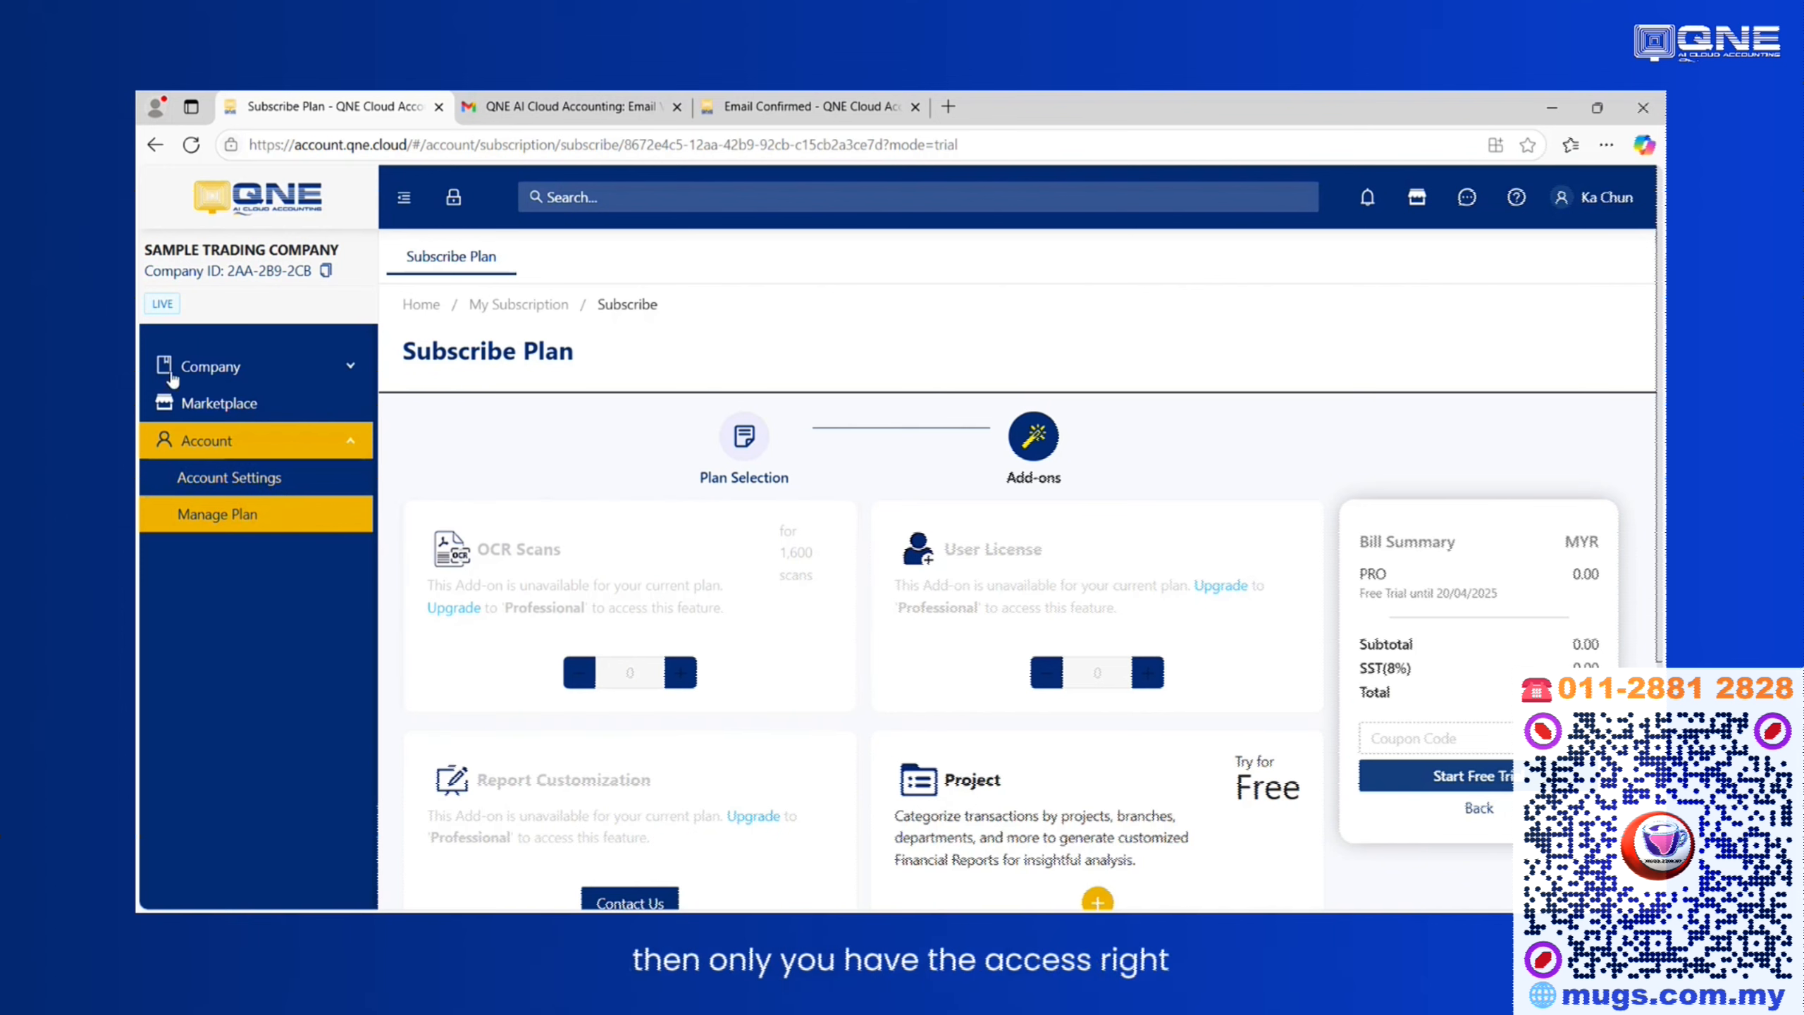
pyautogui.scroll(-4, 841, 482)
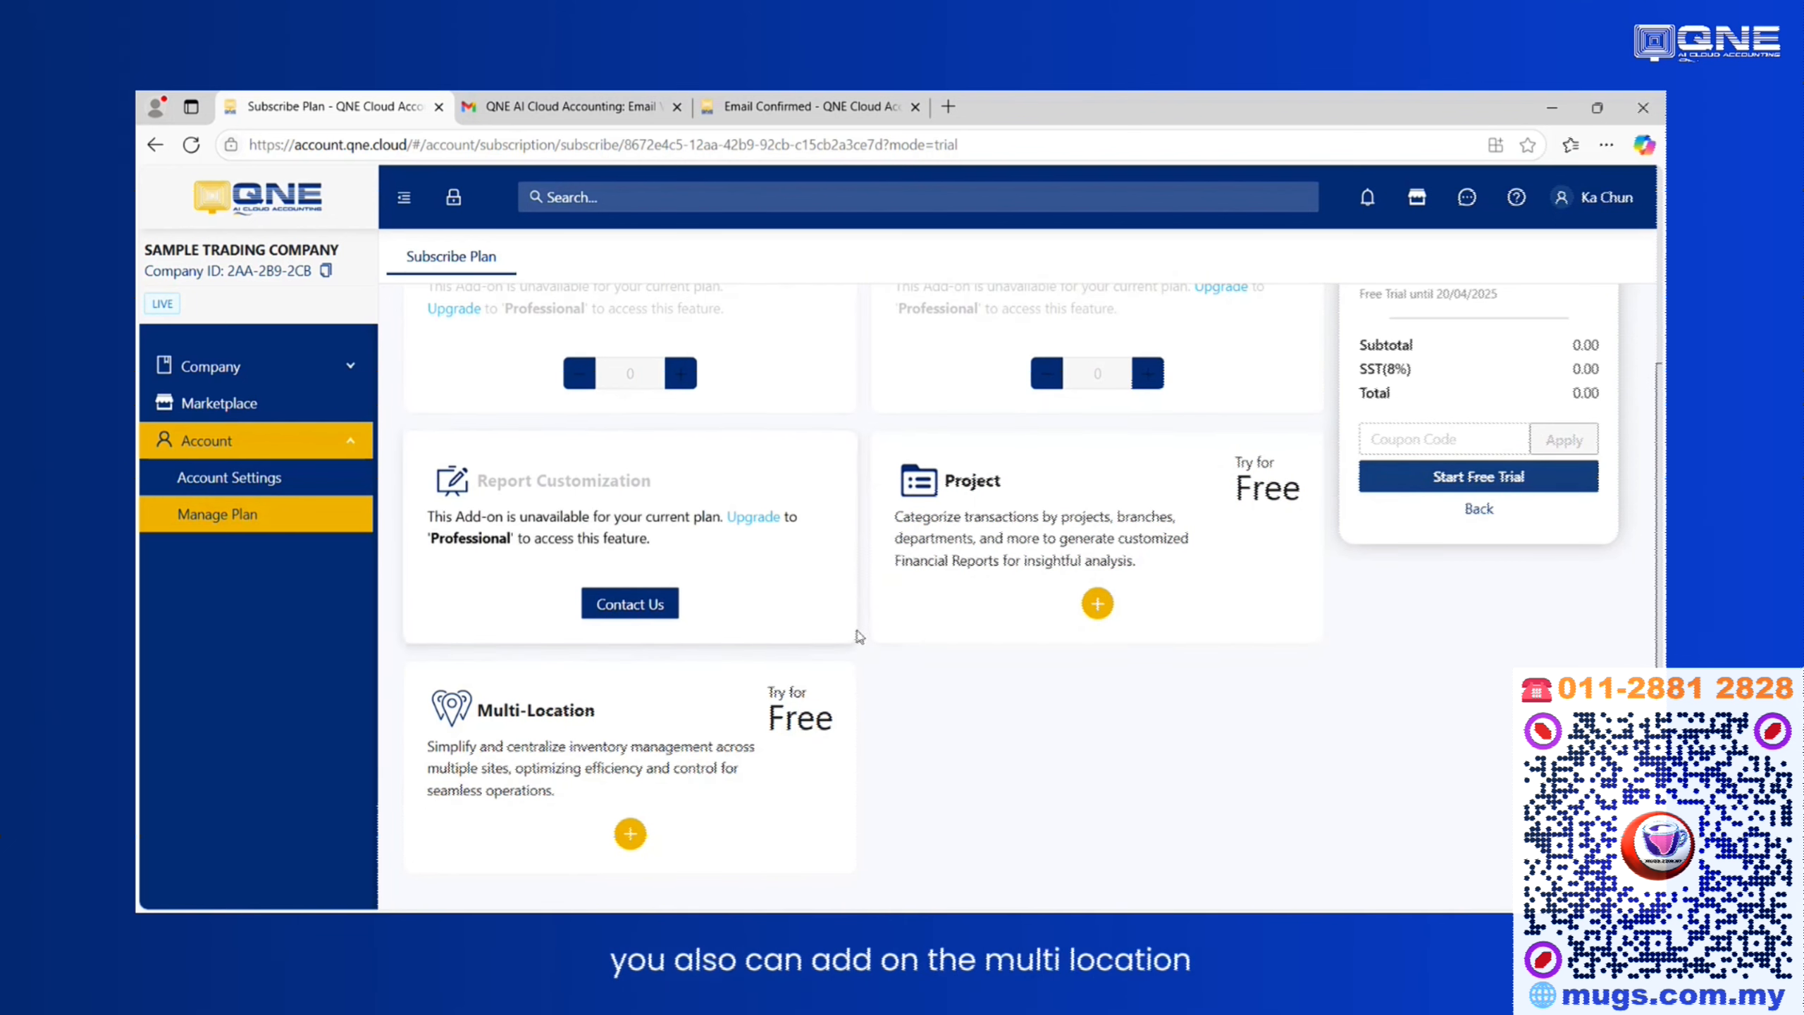
pyautogui.scroll(-1, 489, 569)
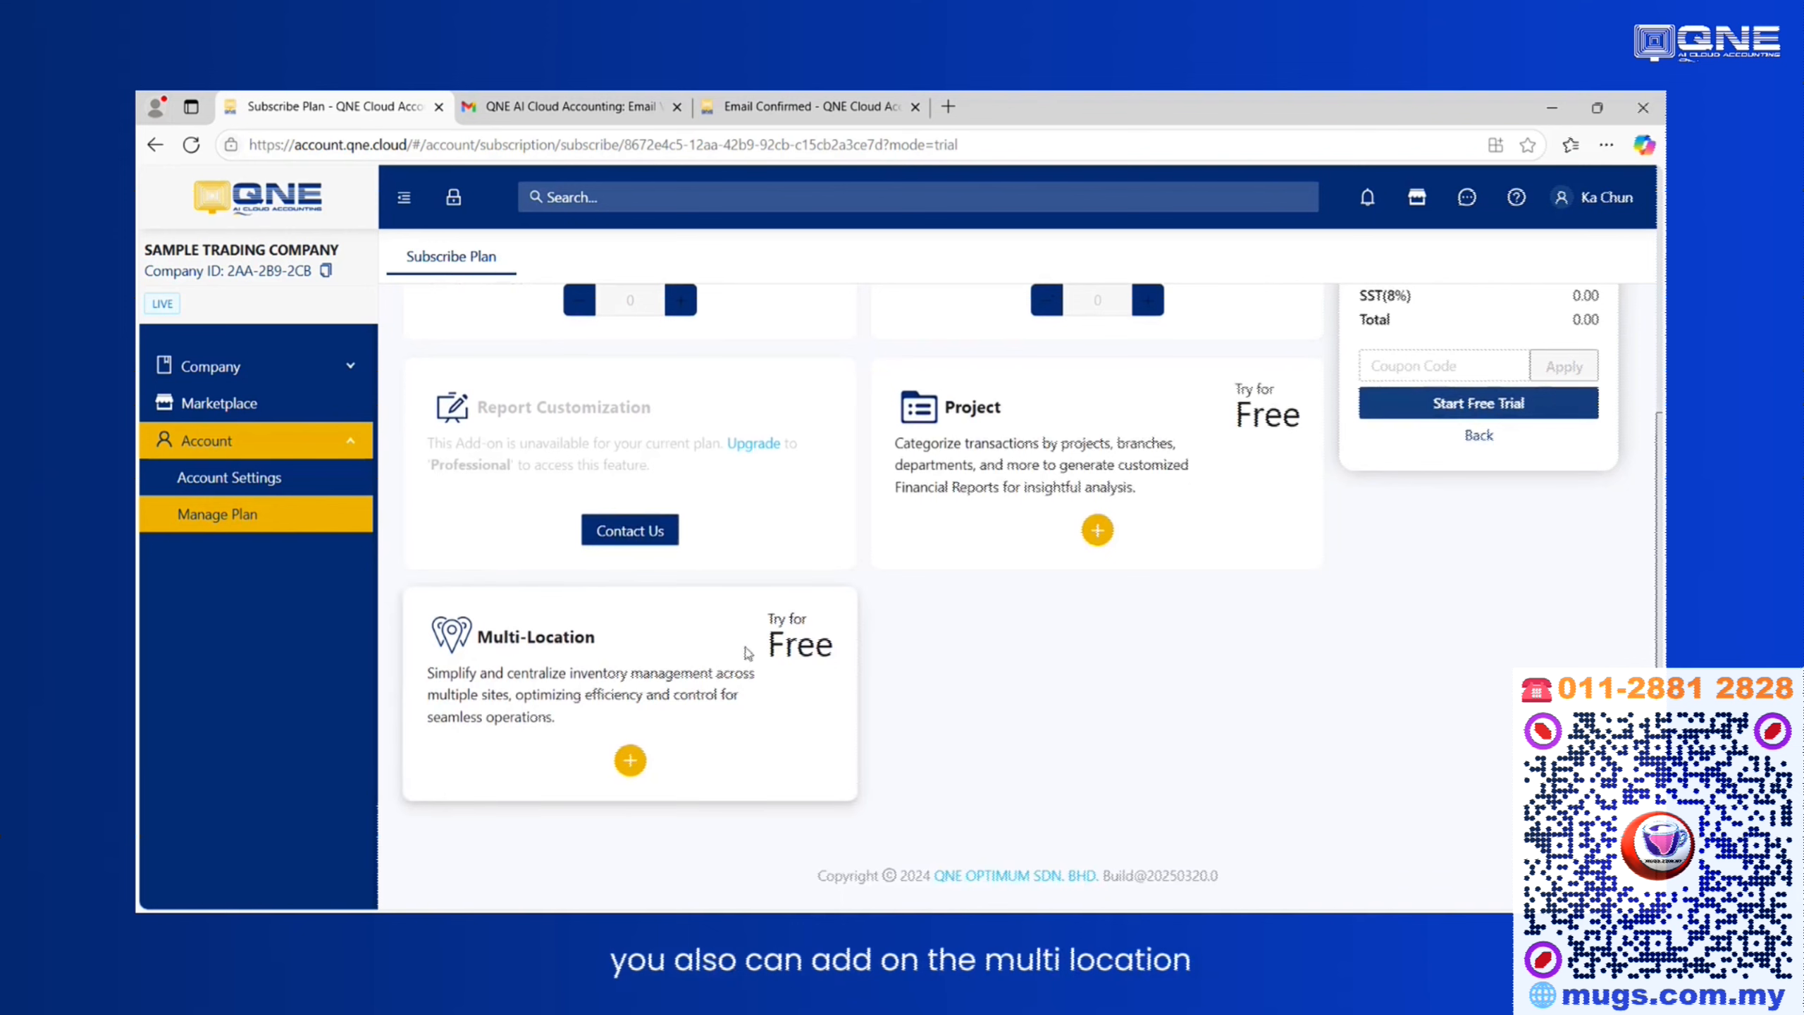
pyautogui.scroll(4, 747, 653)
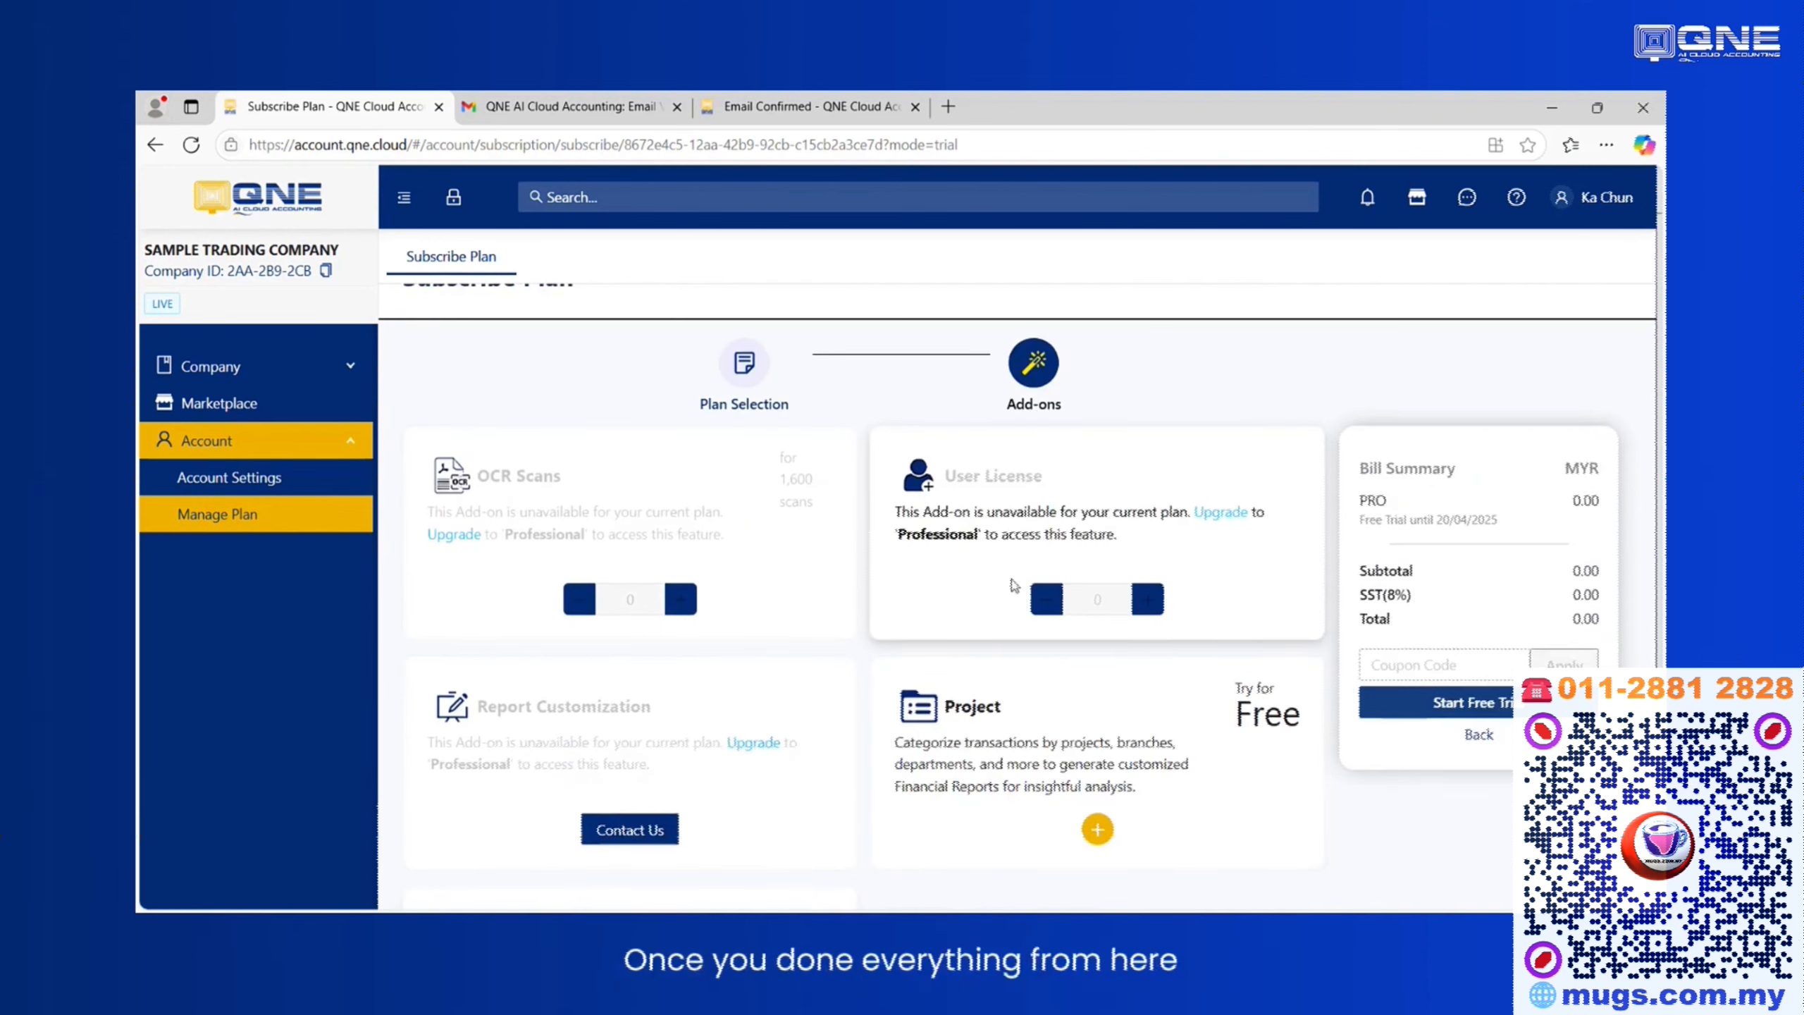
pyautogui.click(1466, 710)
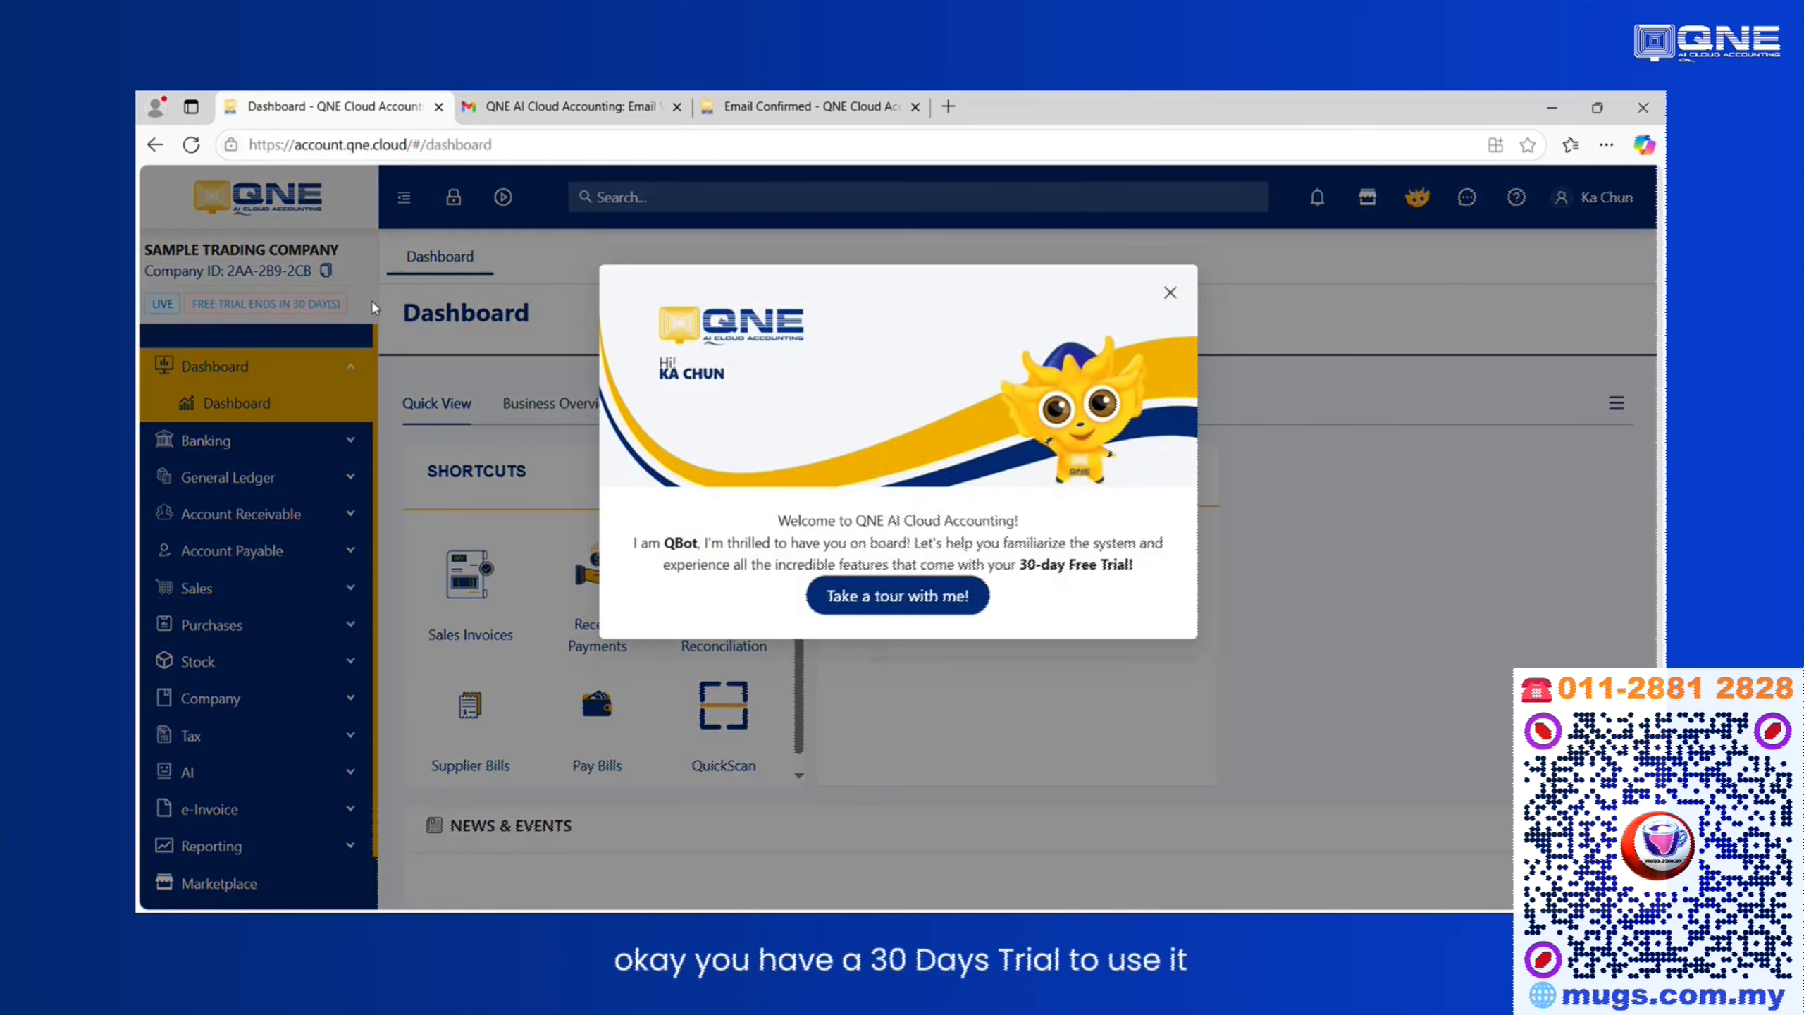
# Close the welcome and news pop-ups on the dashboard.
pyautogui.click(1170, 293)
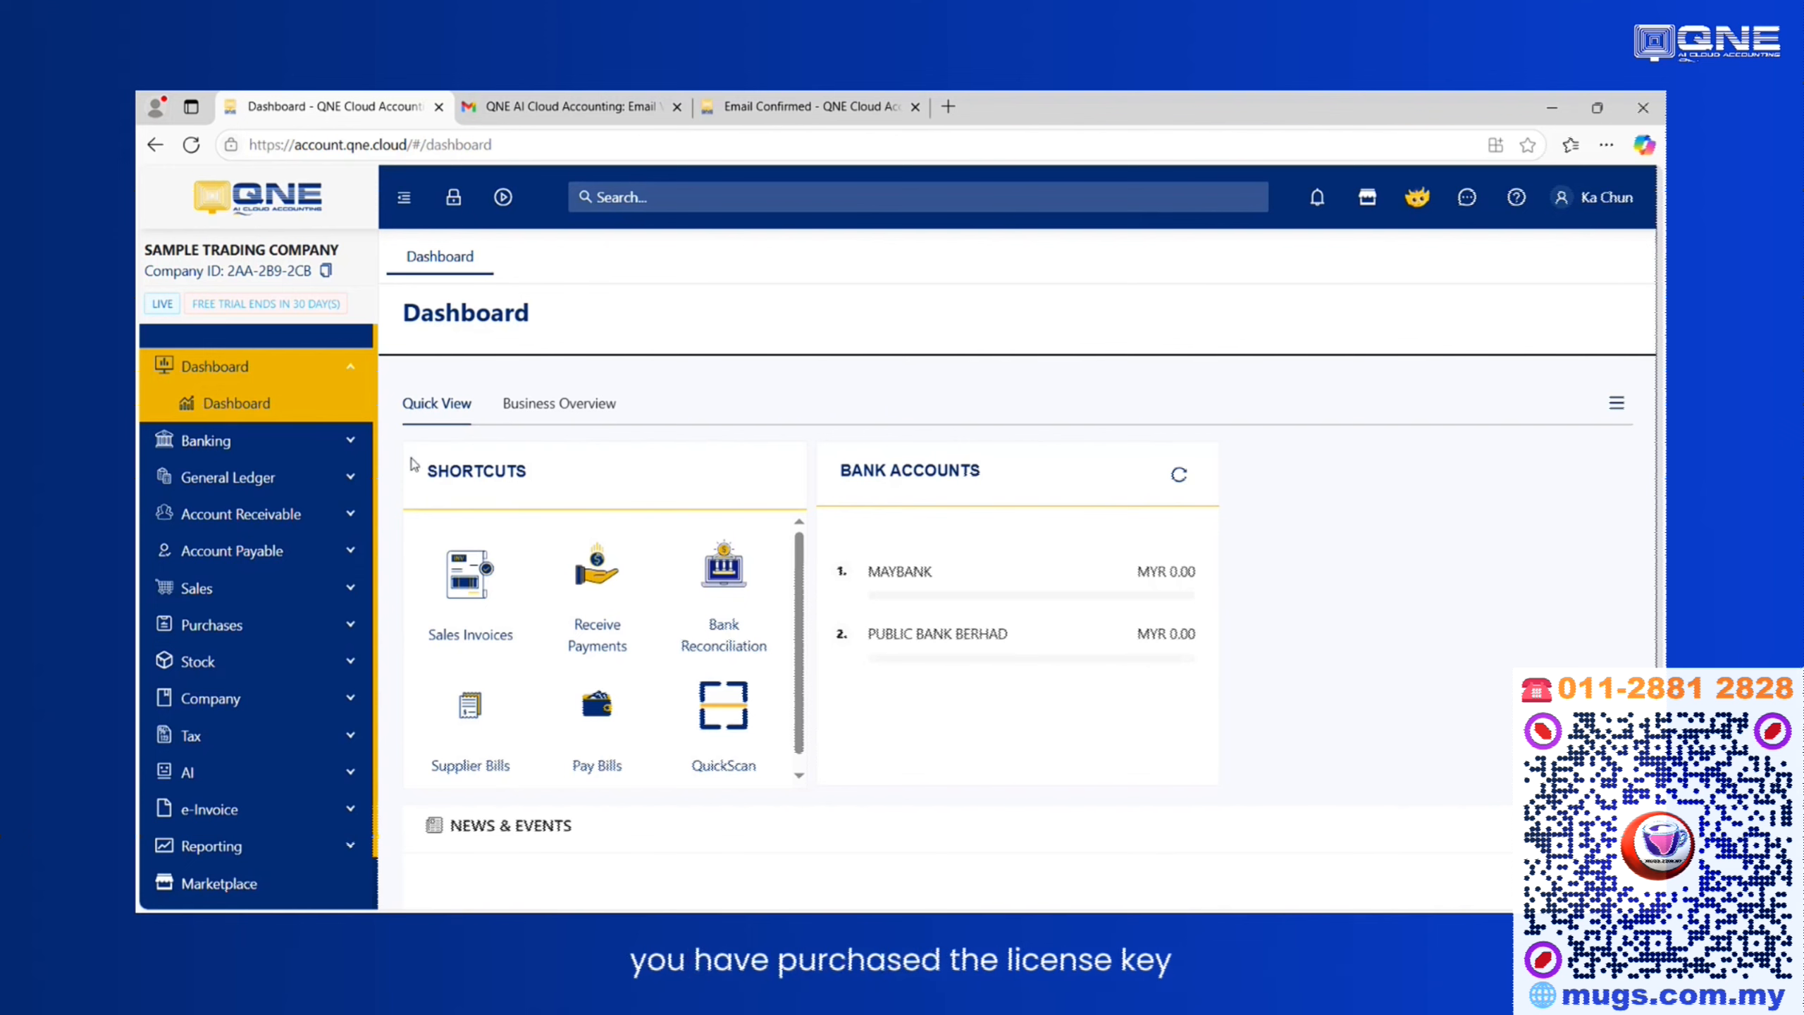
pyautogui.scroll(-1, 284, 440)
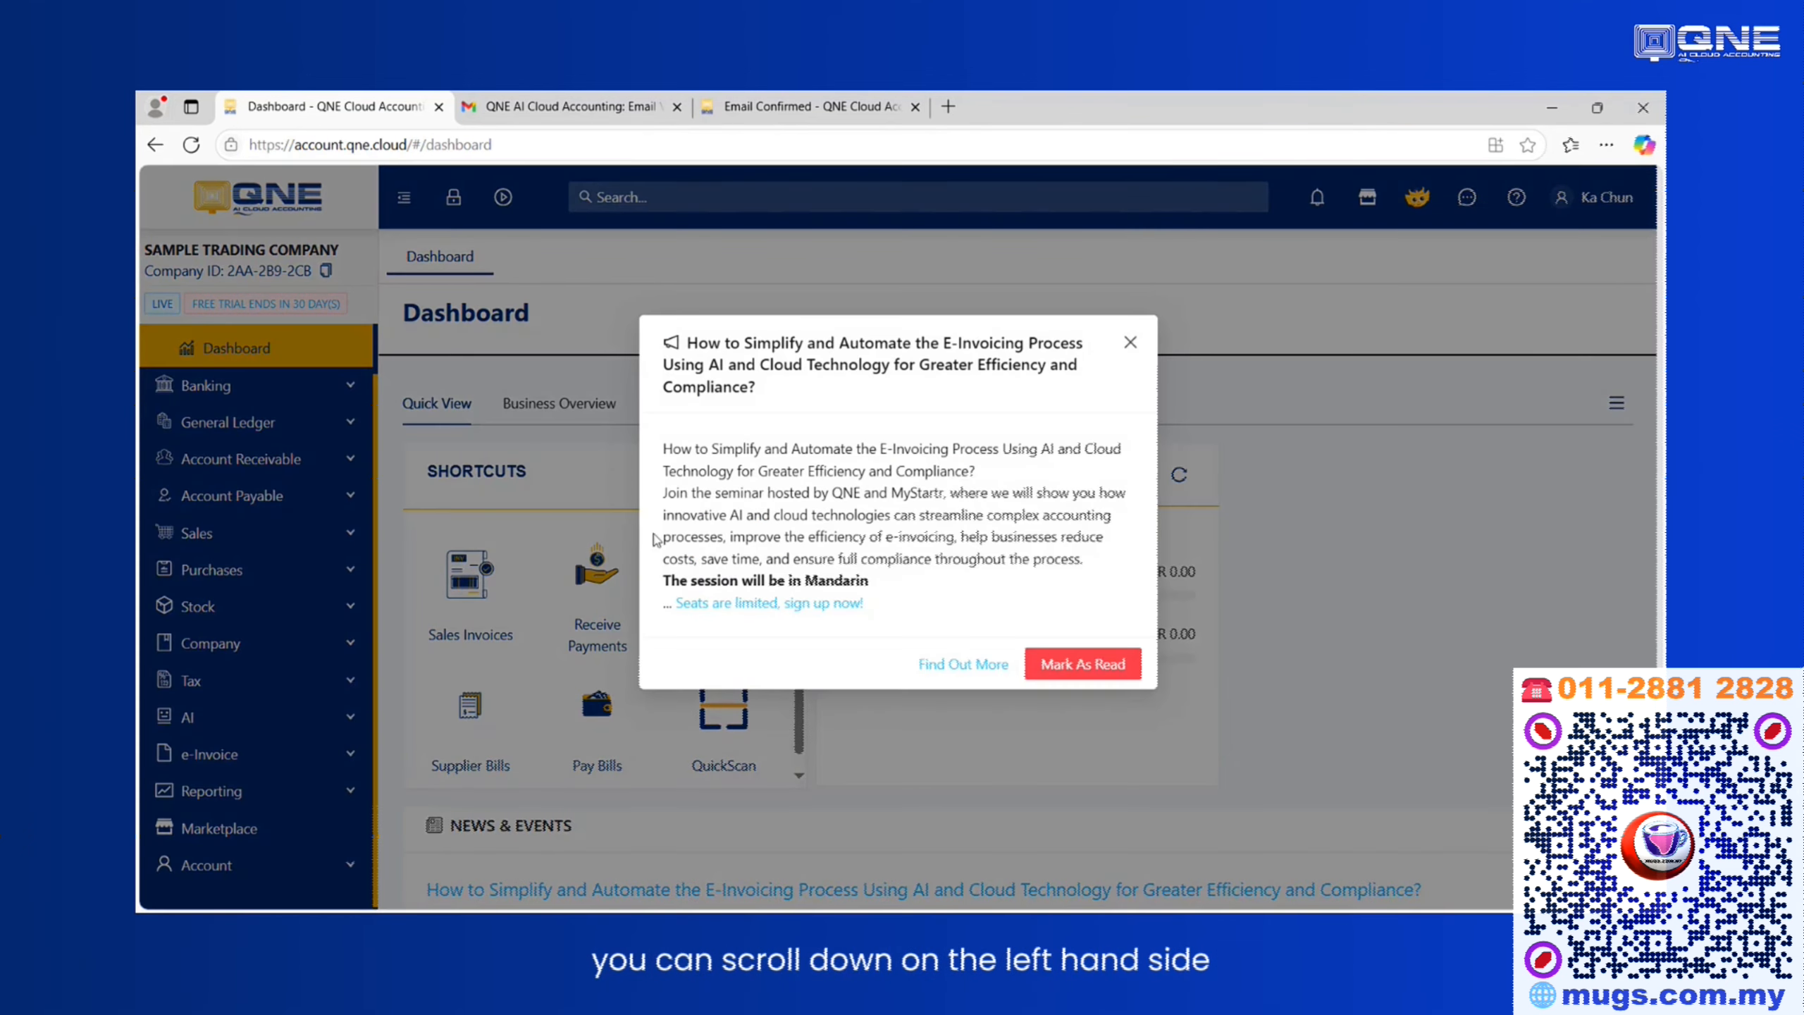
pyautogui.click(1131, 343)
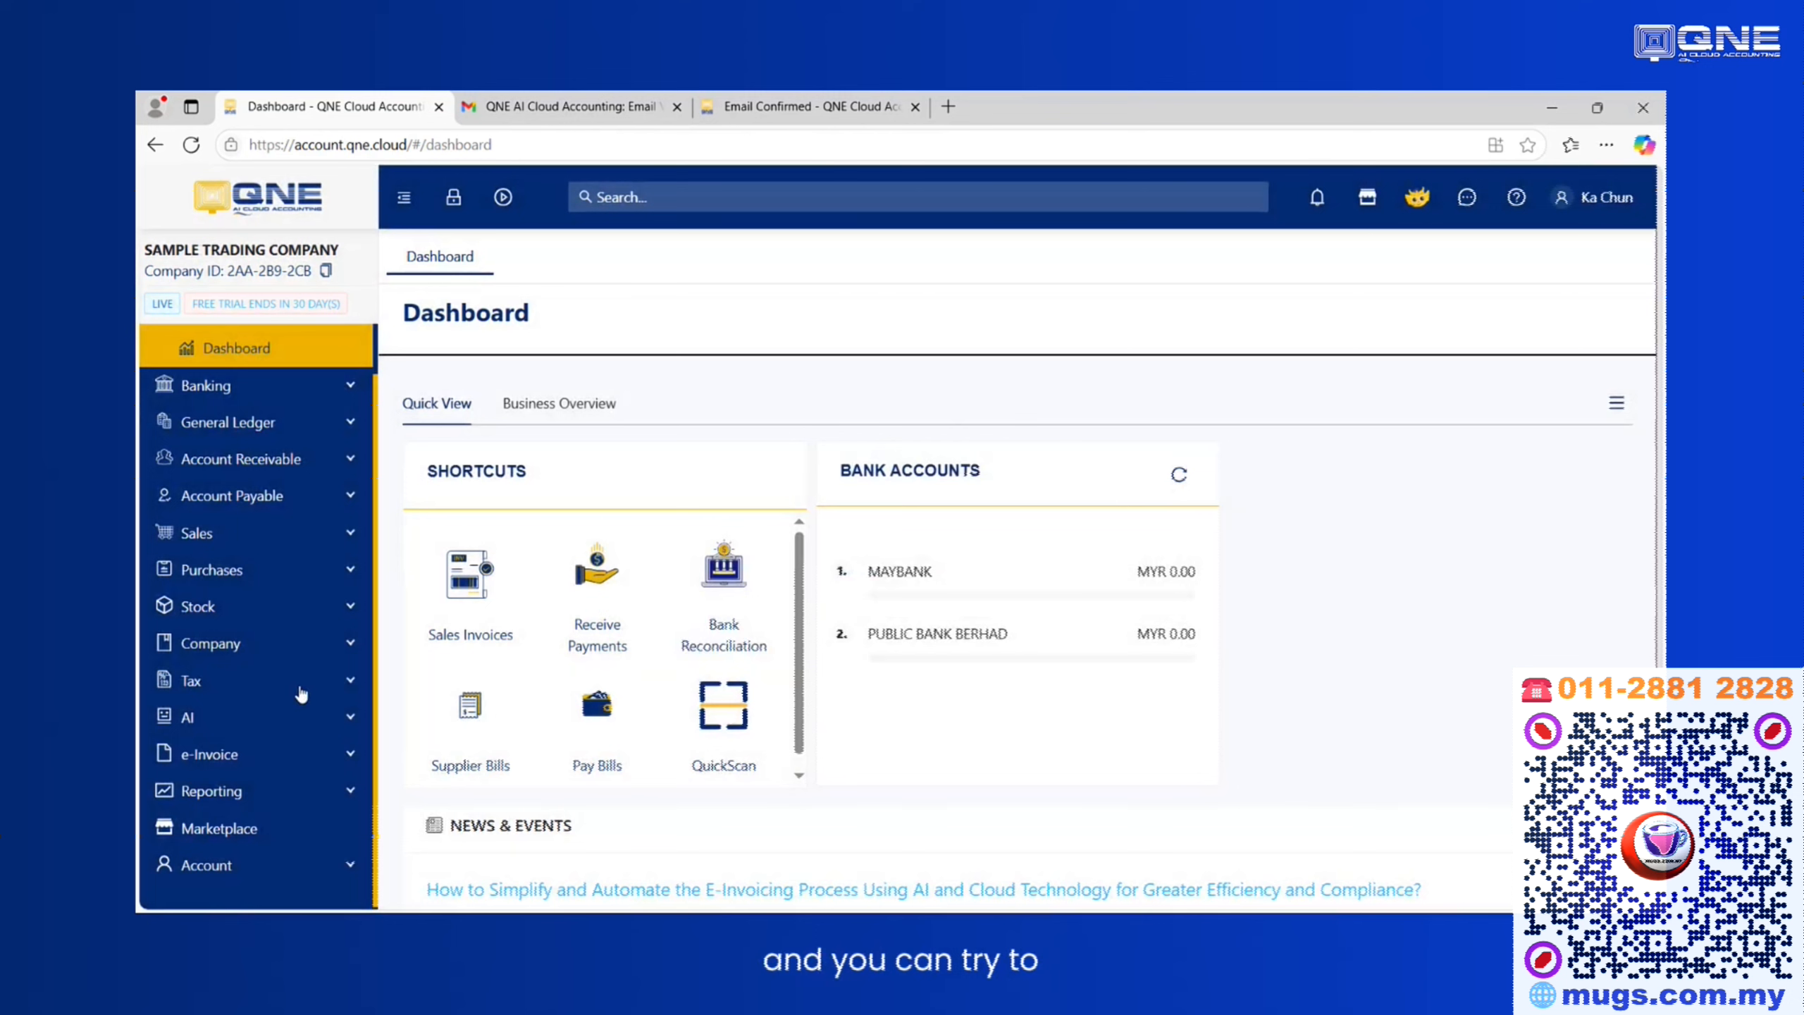
# Open the account's Manage Plan subscription page.
pyautogui.click(223, 876)
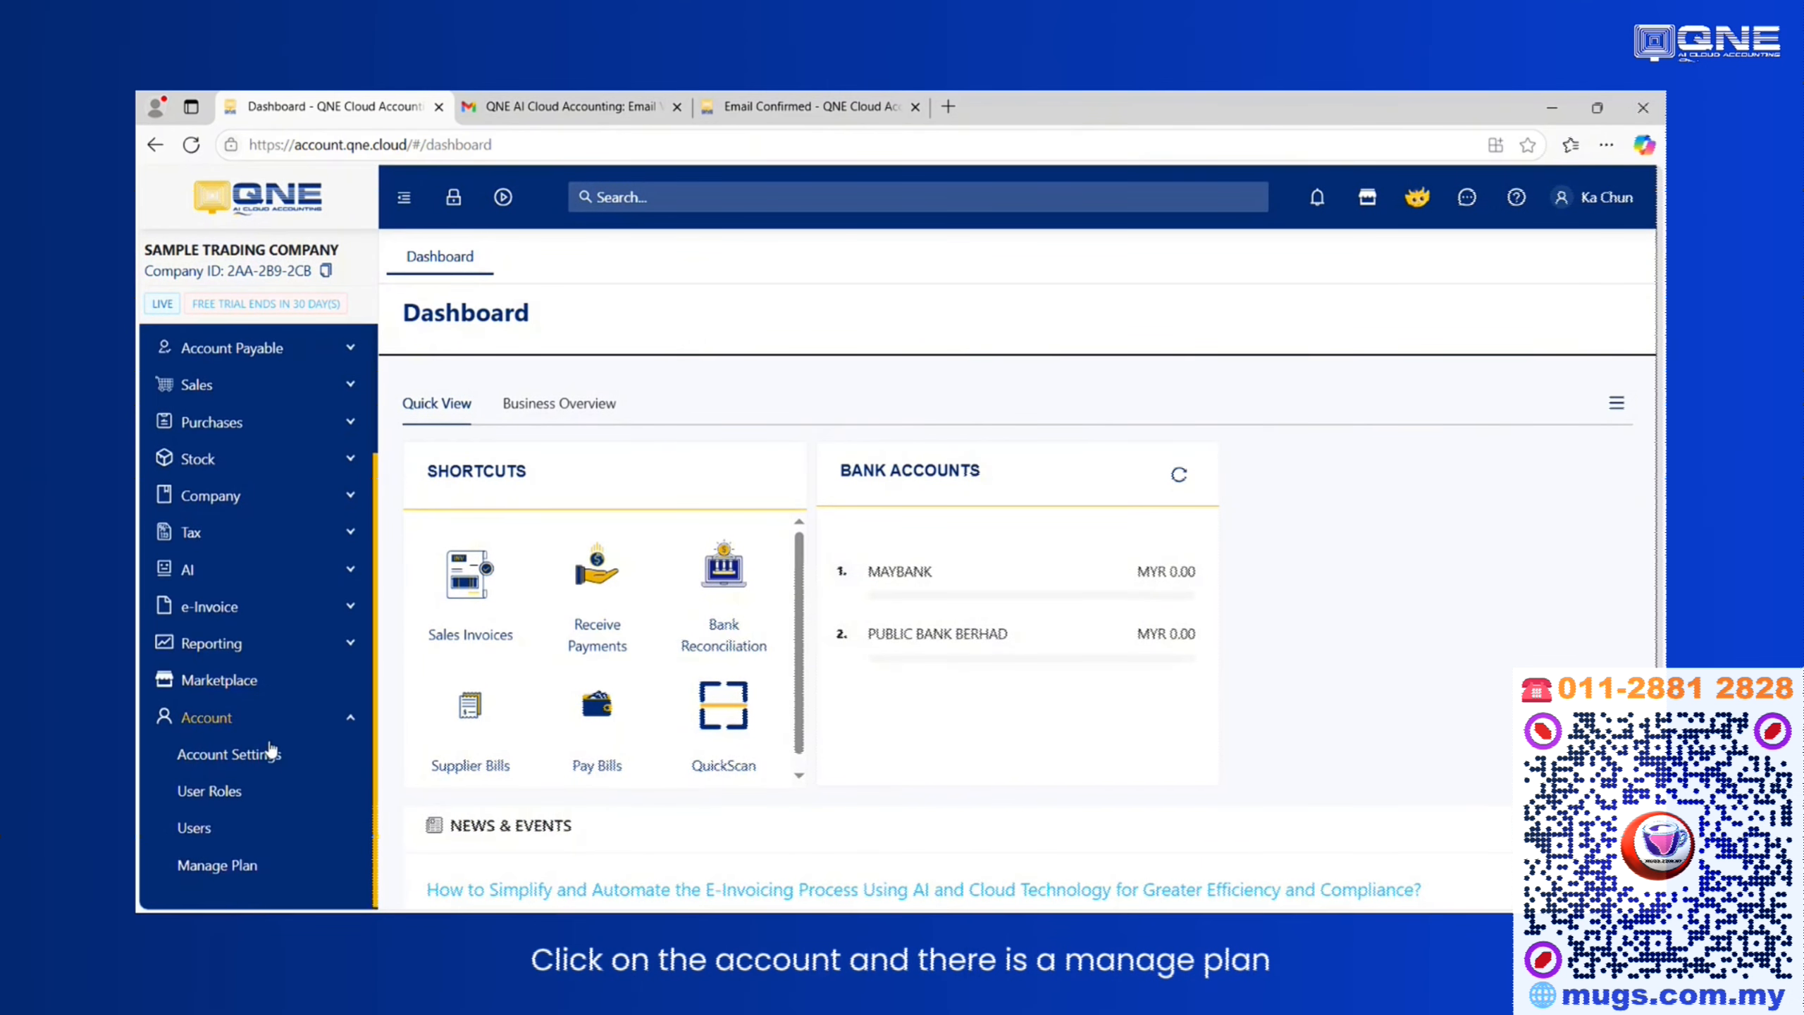
pyautogui.click(238, 862)
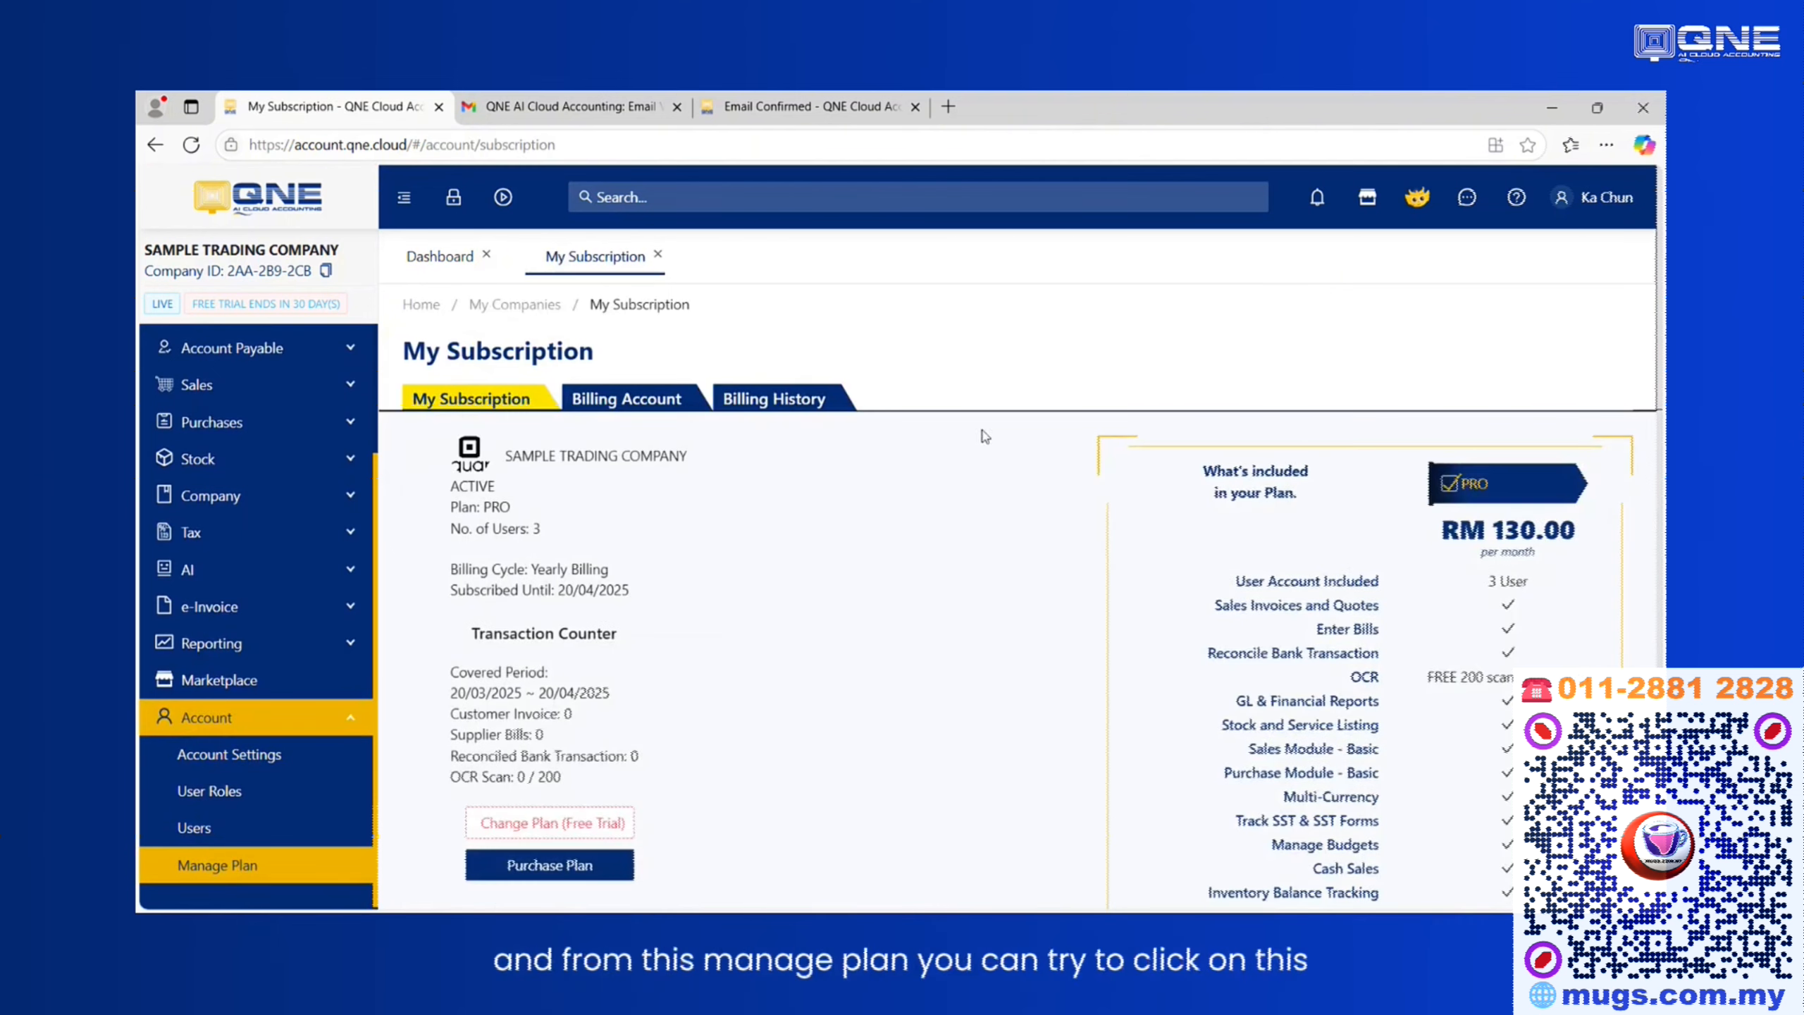
pyautogui.scroll(-4, 782, 546)
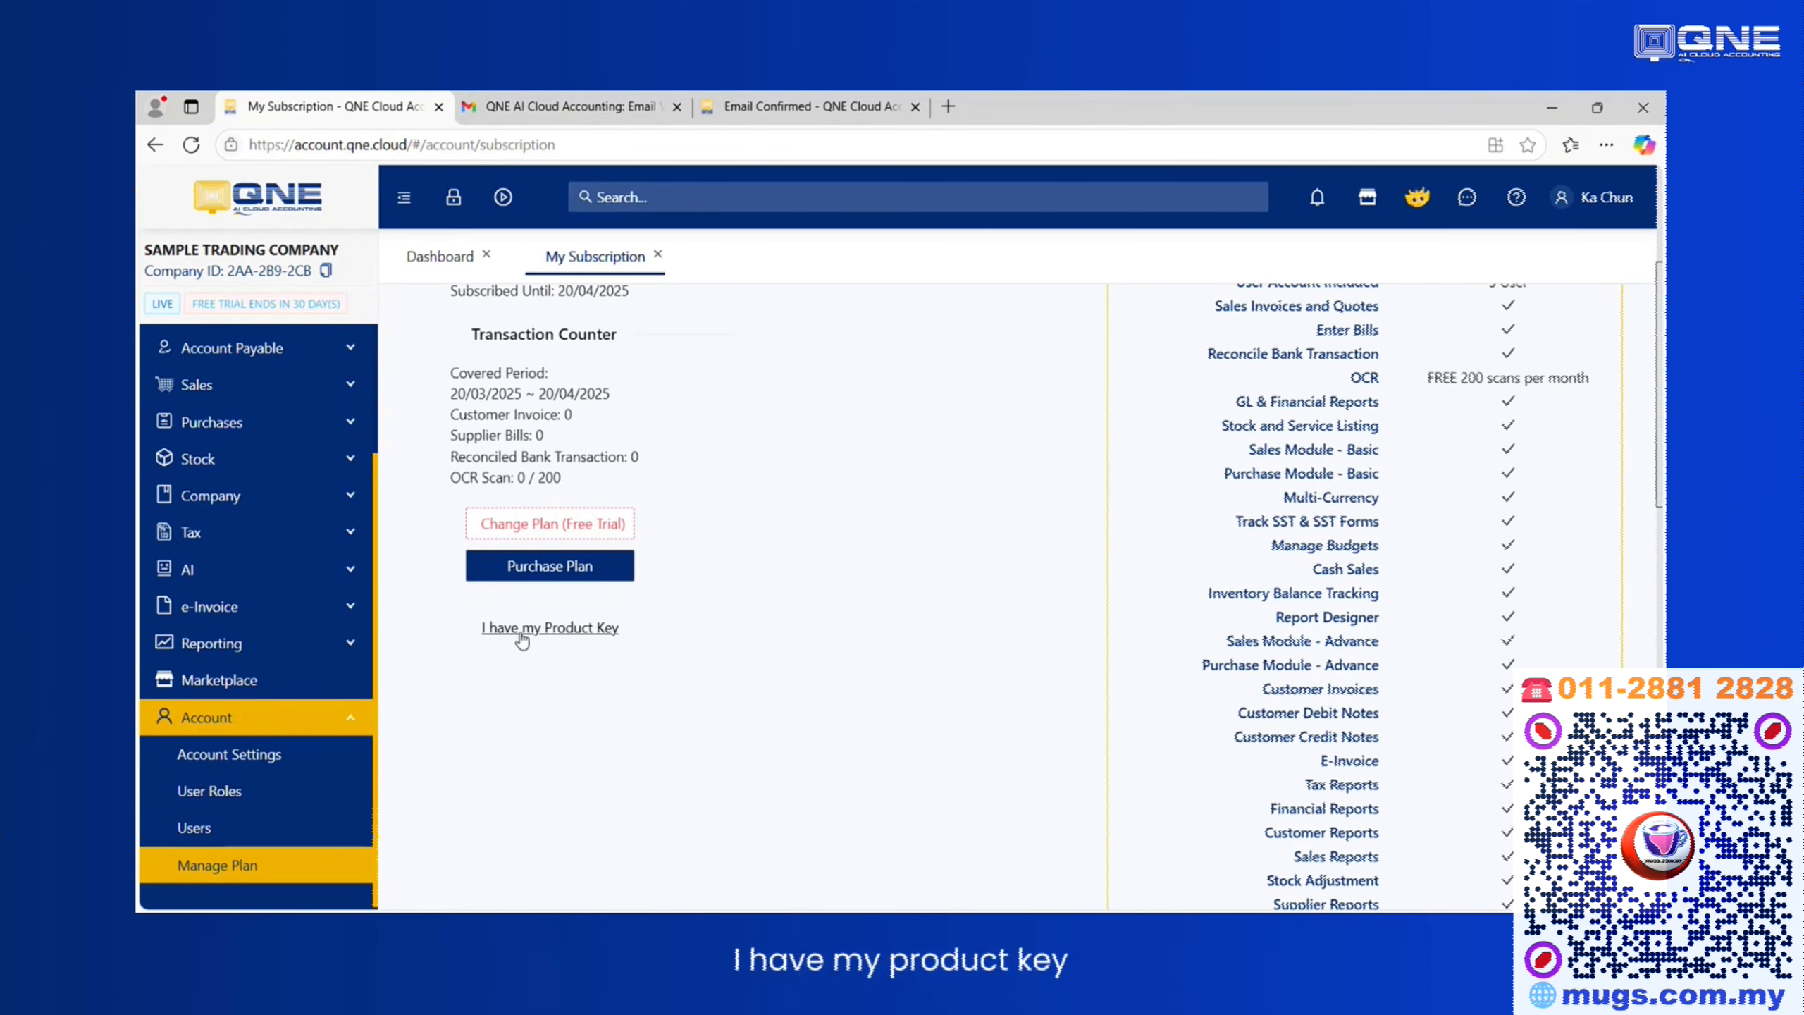
# Open the product key activation dialog and close it without entering a key.
pyautogui.click(523, 627)
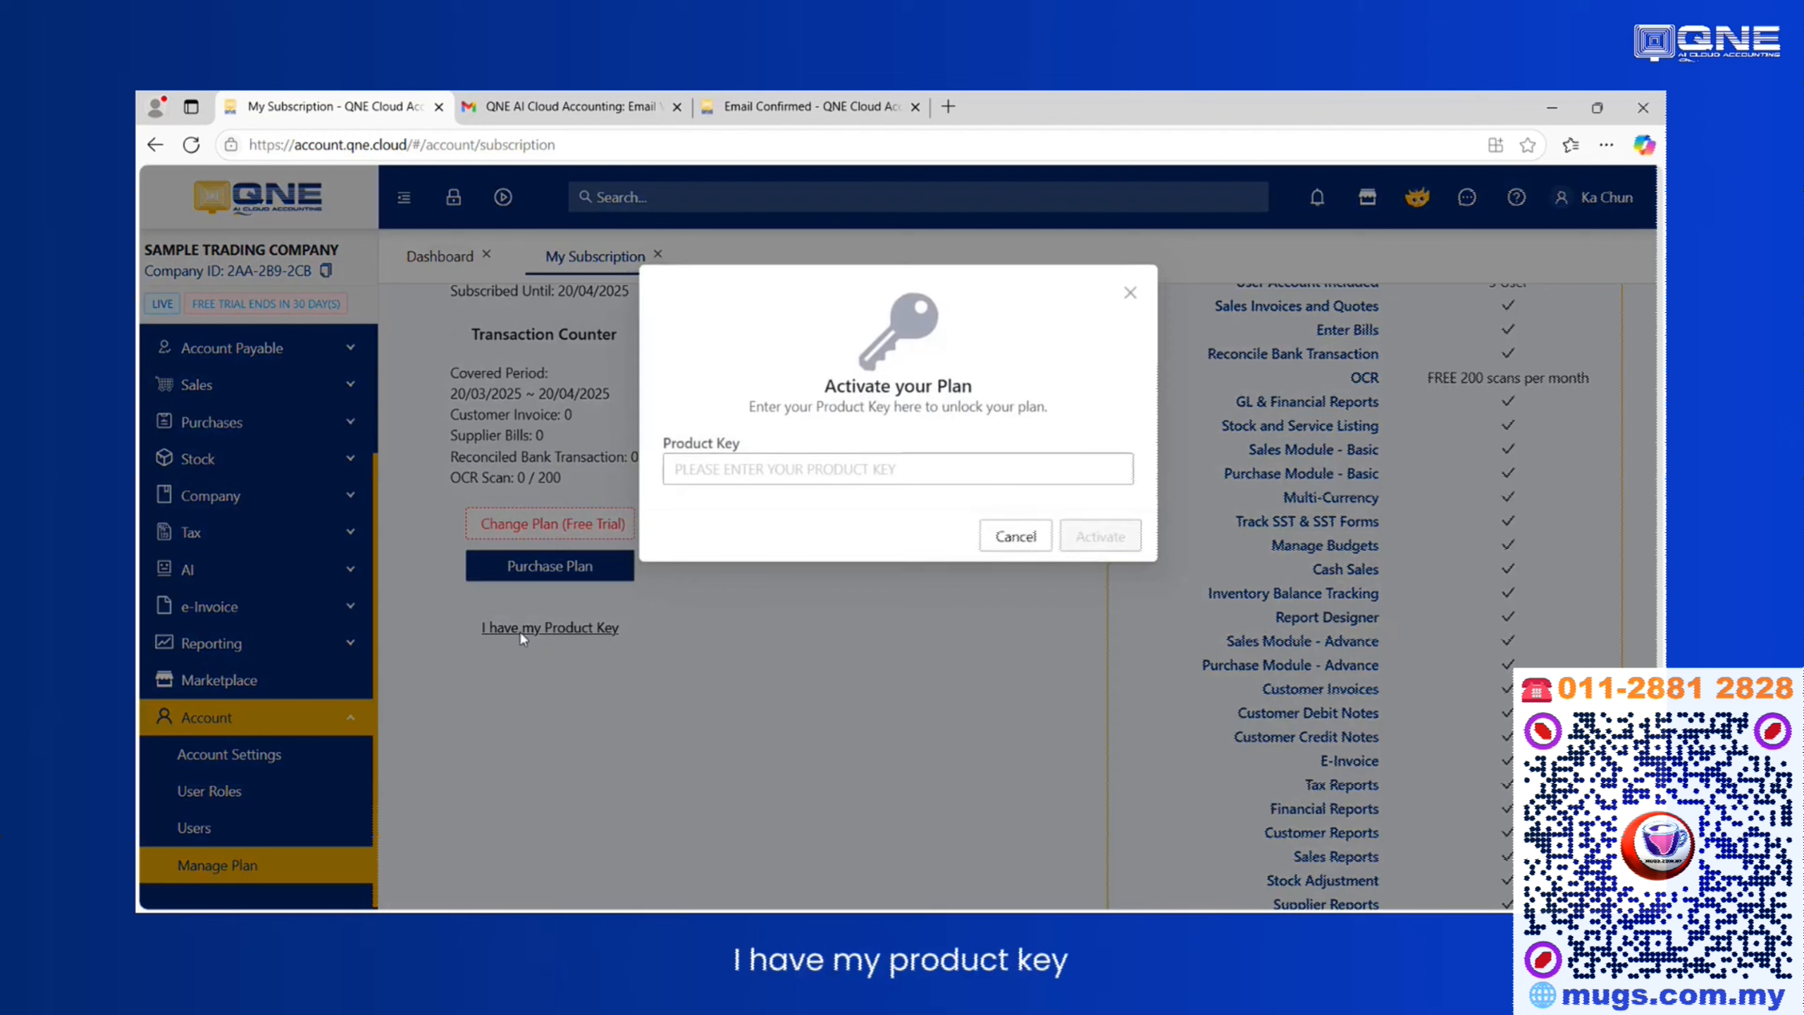
pyautogui.click(698, 473)
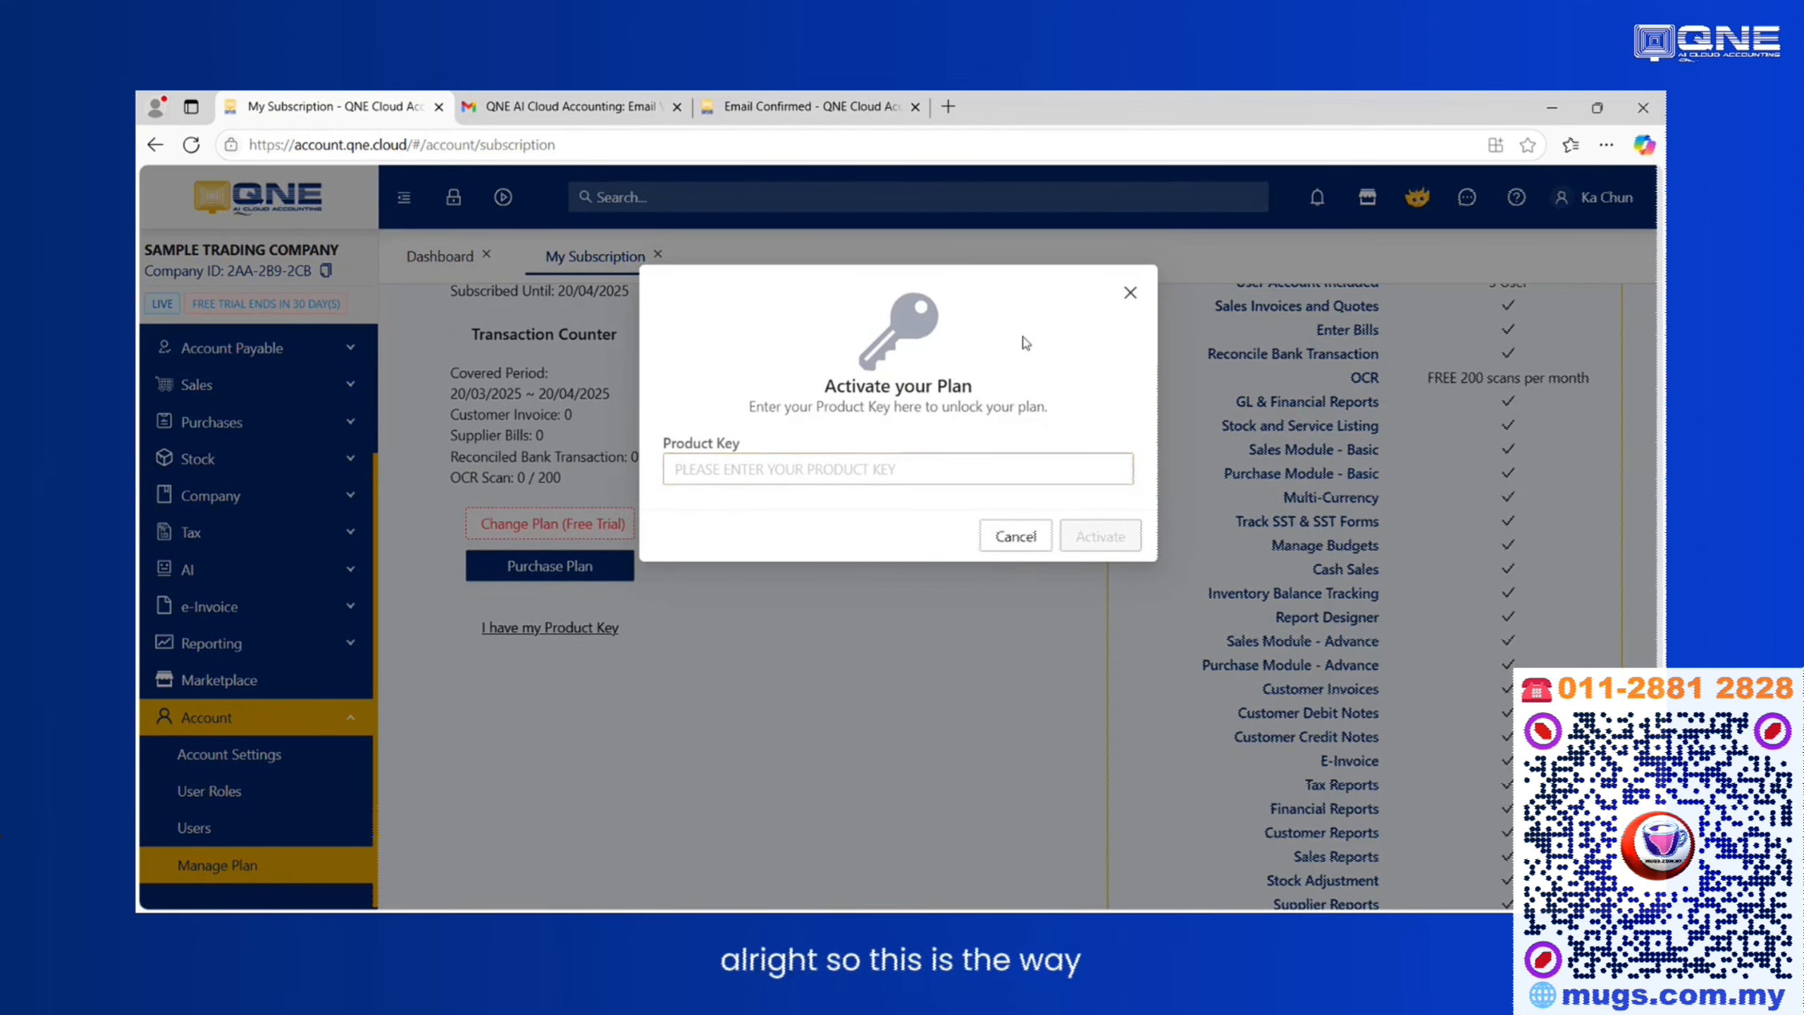
pyautogui.click(1130, 294)
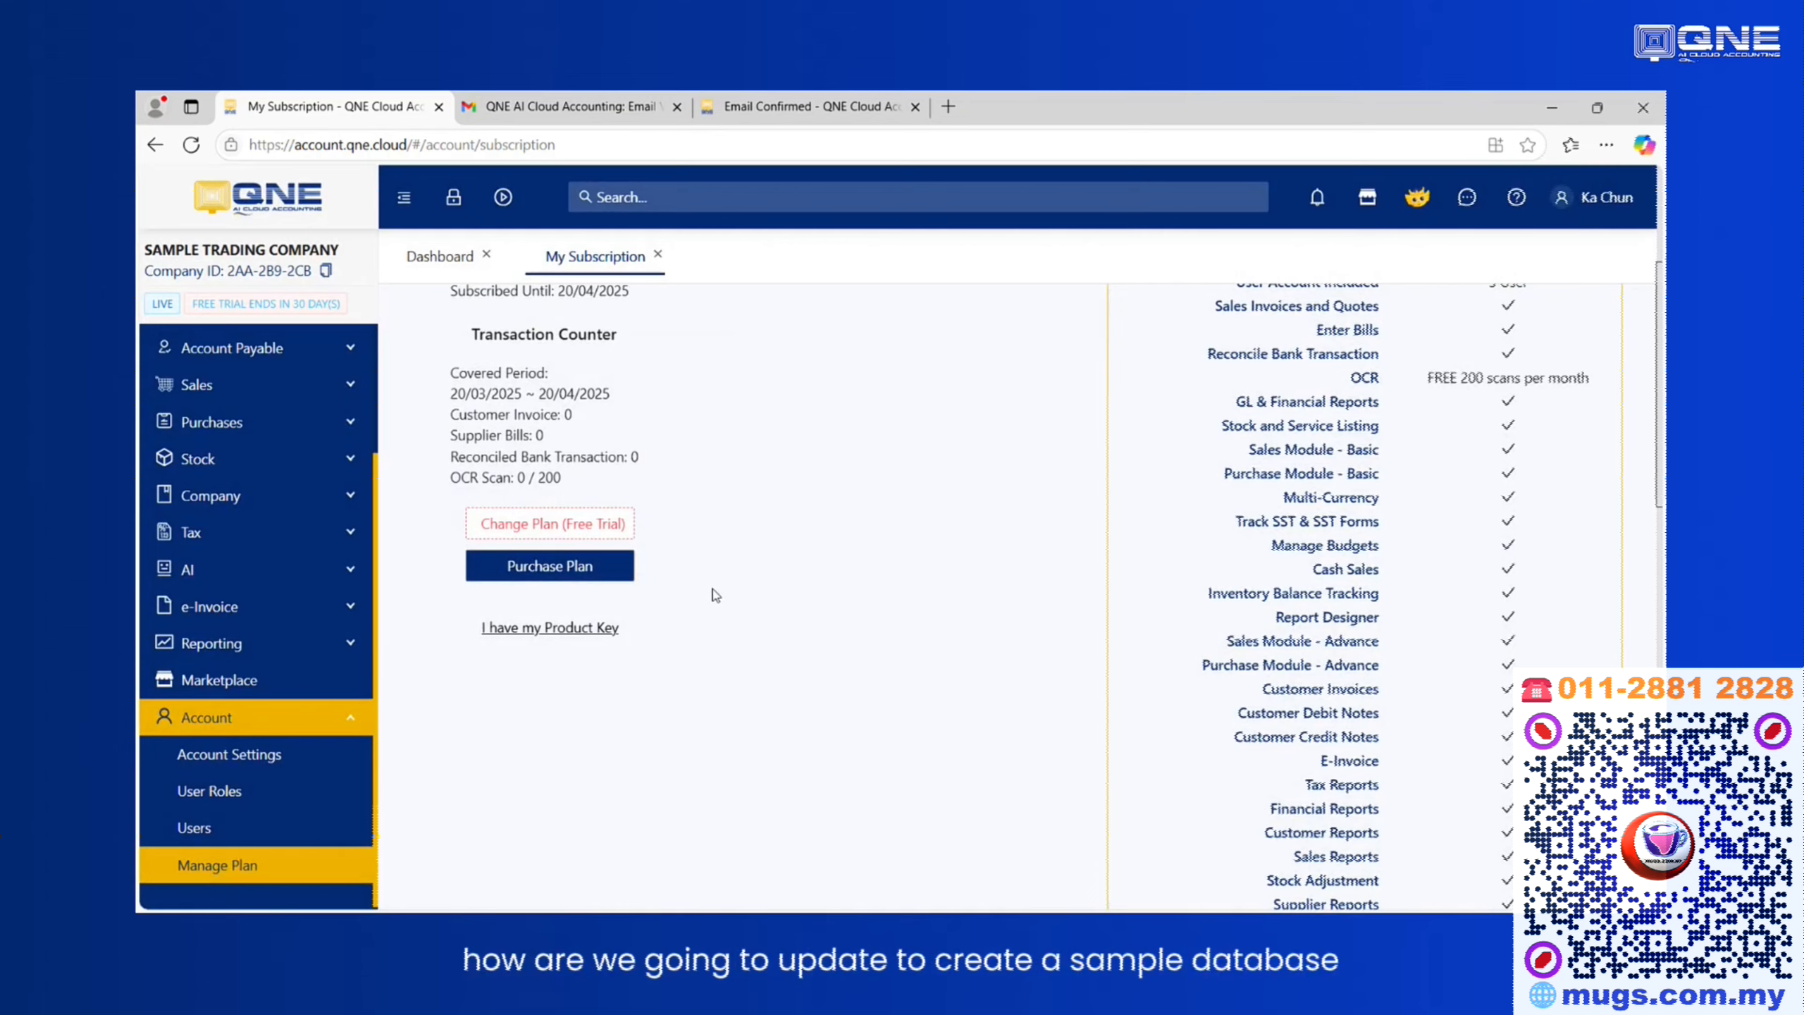
pyautogui.scroll(4, 715, 595)
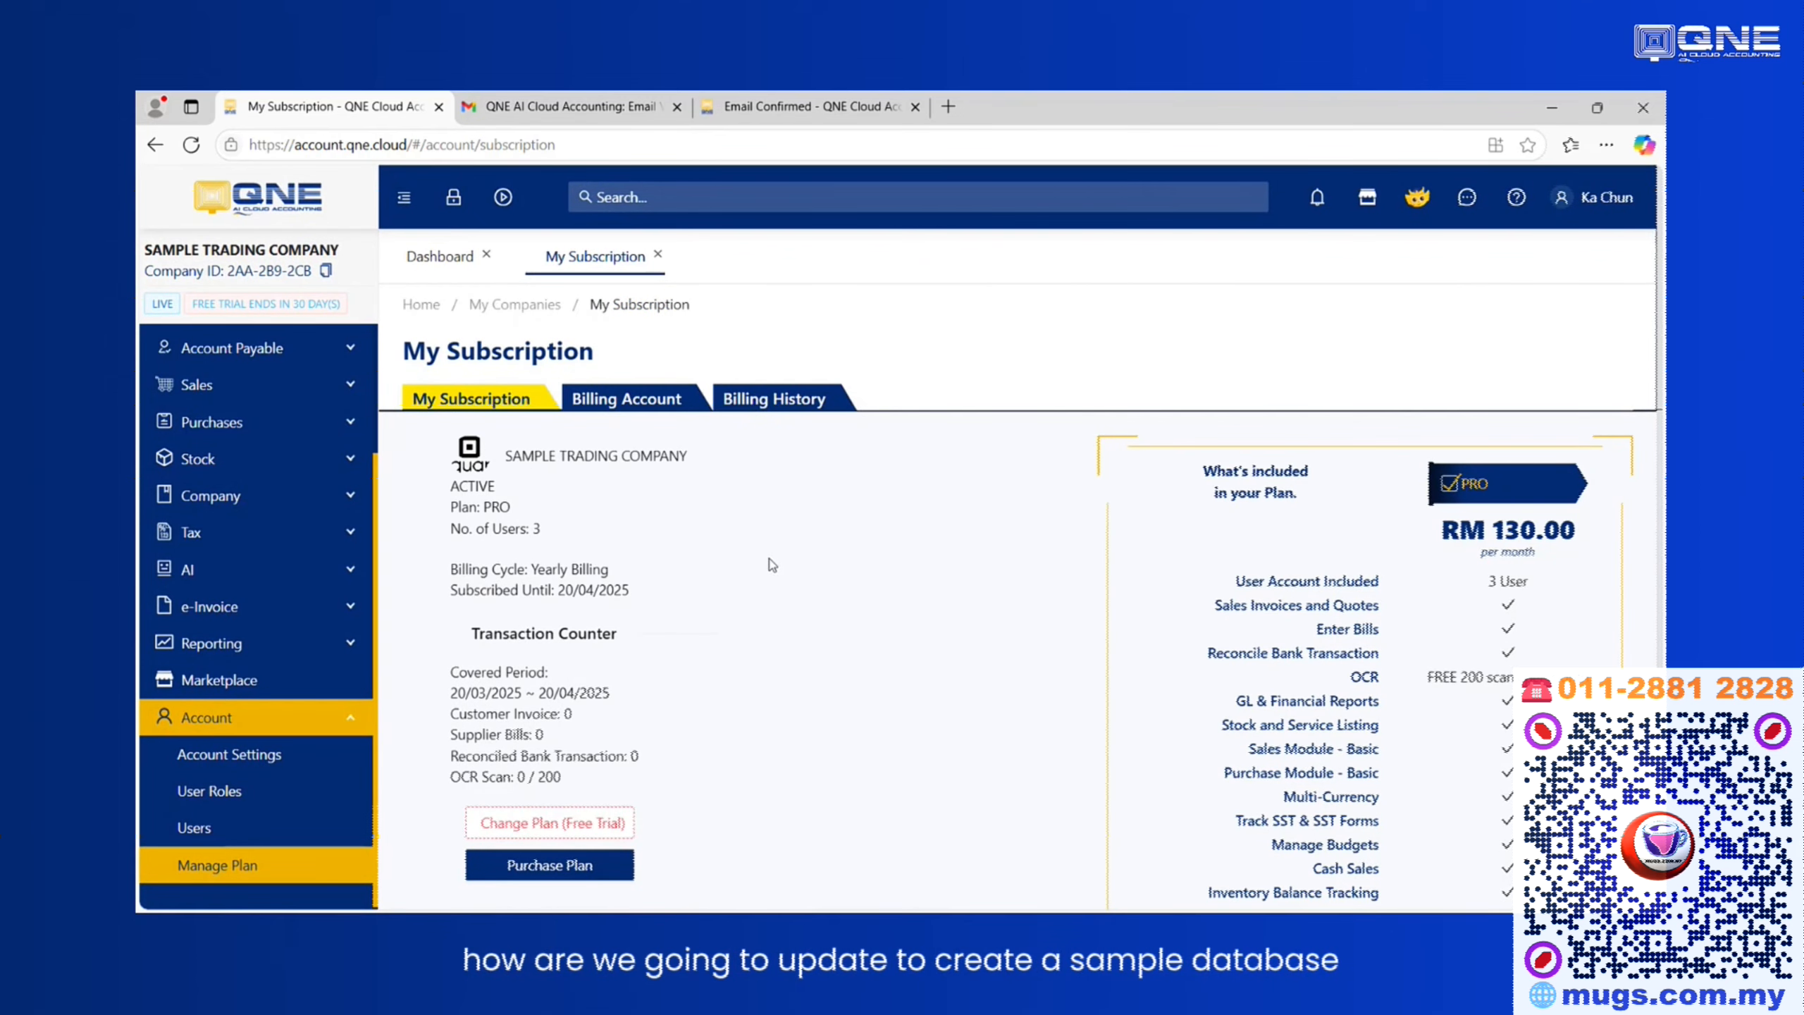